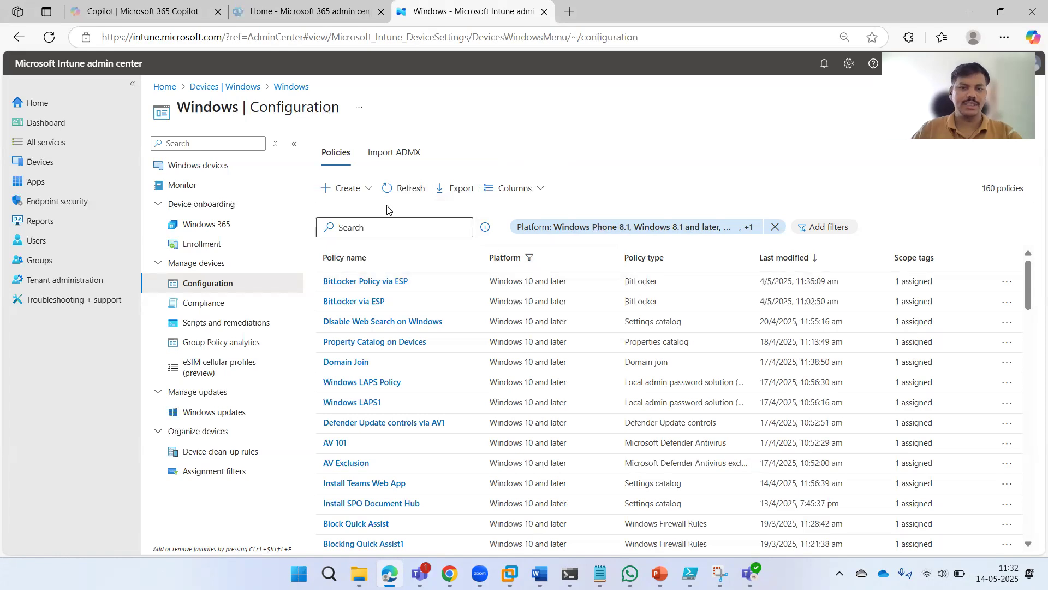
Step: Start a new Windows configuration policy with platform Windows 10 and later and profile type Templates
click(359, 190)
click(362, 218)
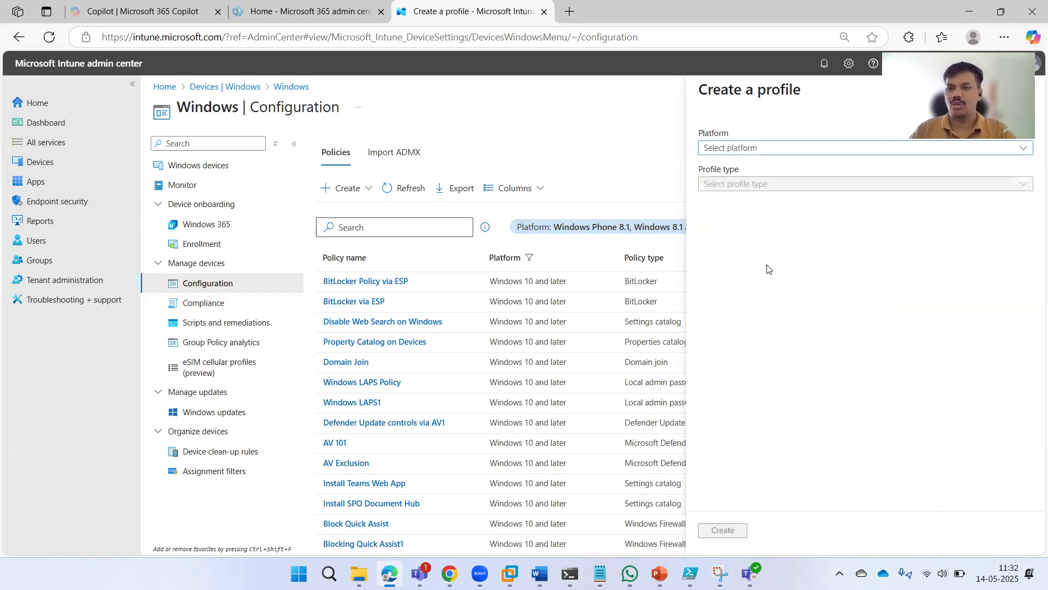
click(742, 148)
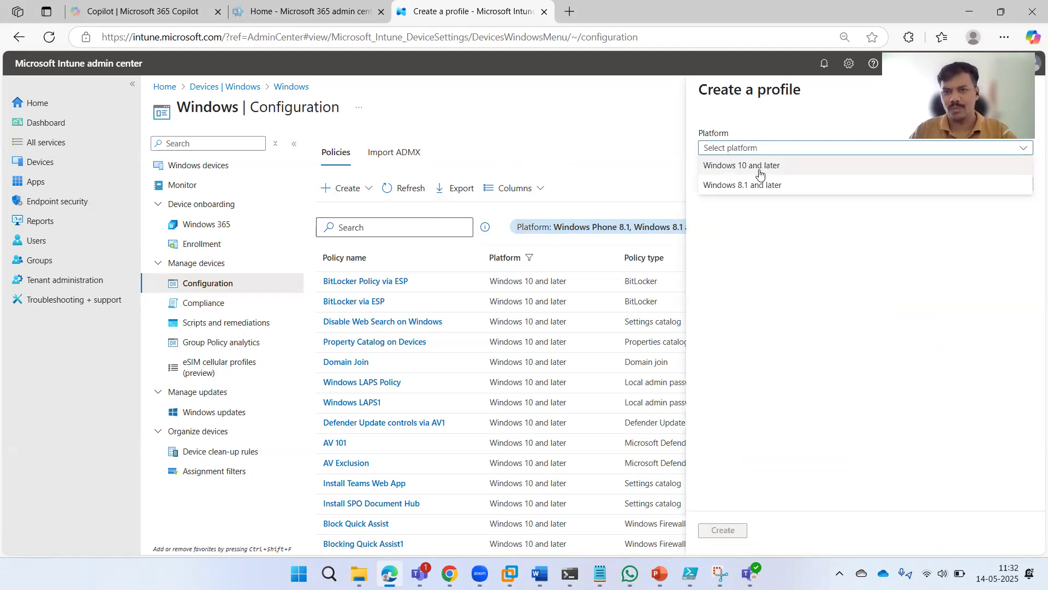
click(759, 167)
click(776, 187)
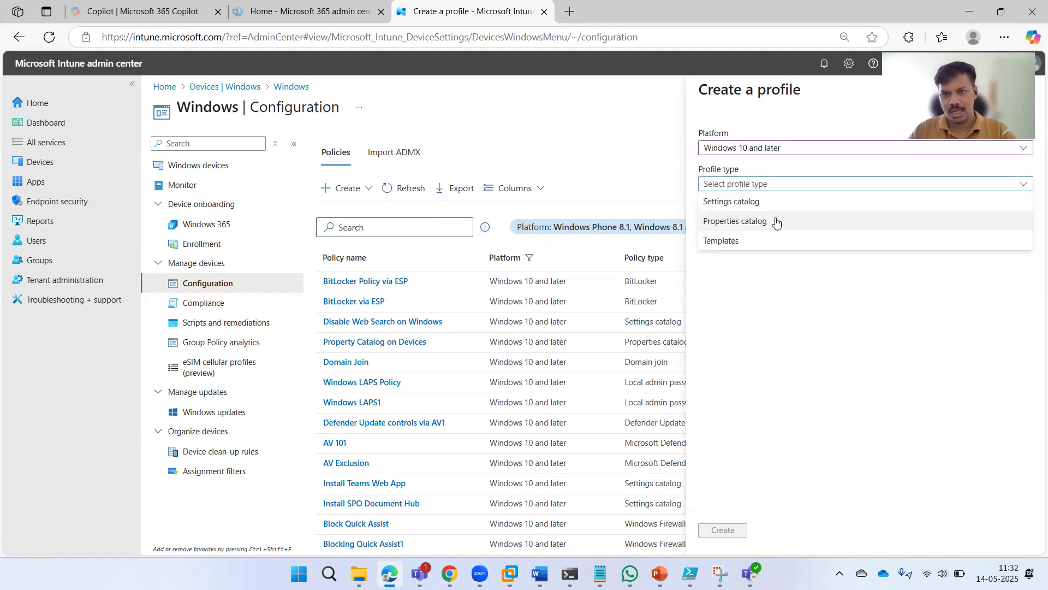
click(770, 238)
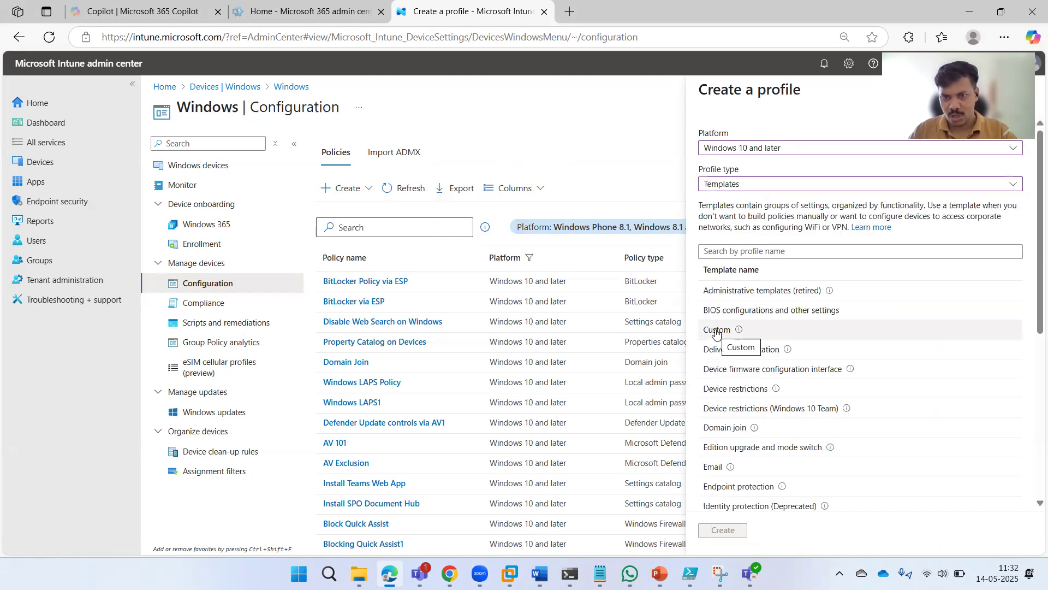
Step: Choose the Custom template from the template list and create the profile
scroll(811, 391, down, 4)
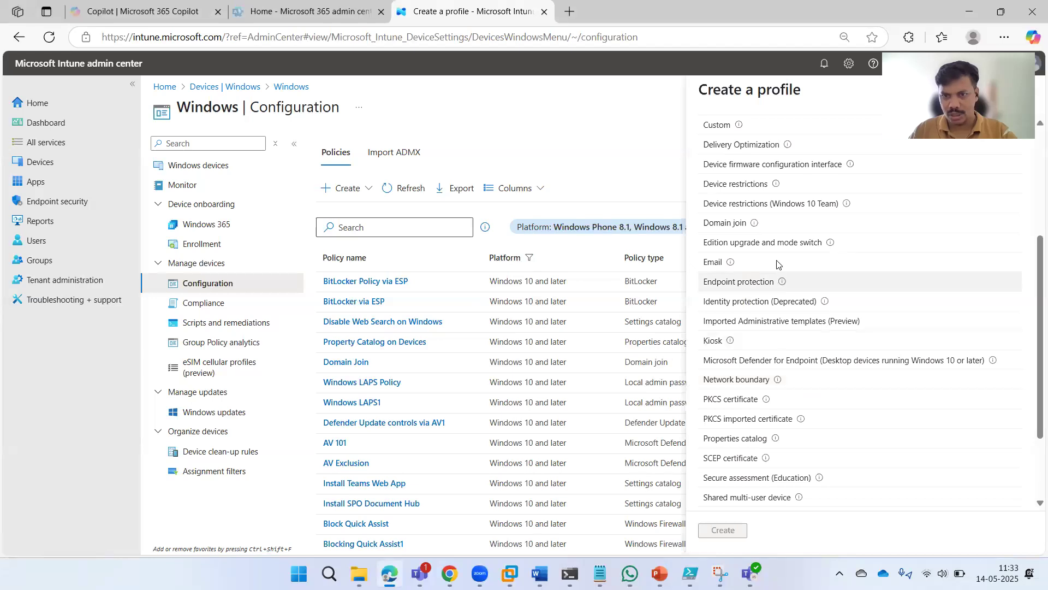
scroll(802, 321, down, 2)
scroll(802, 322, down, 1)
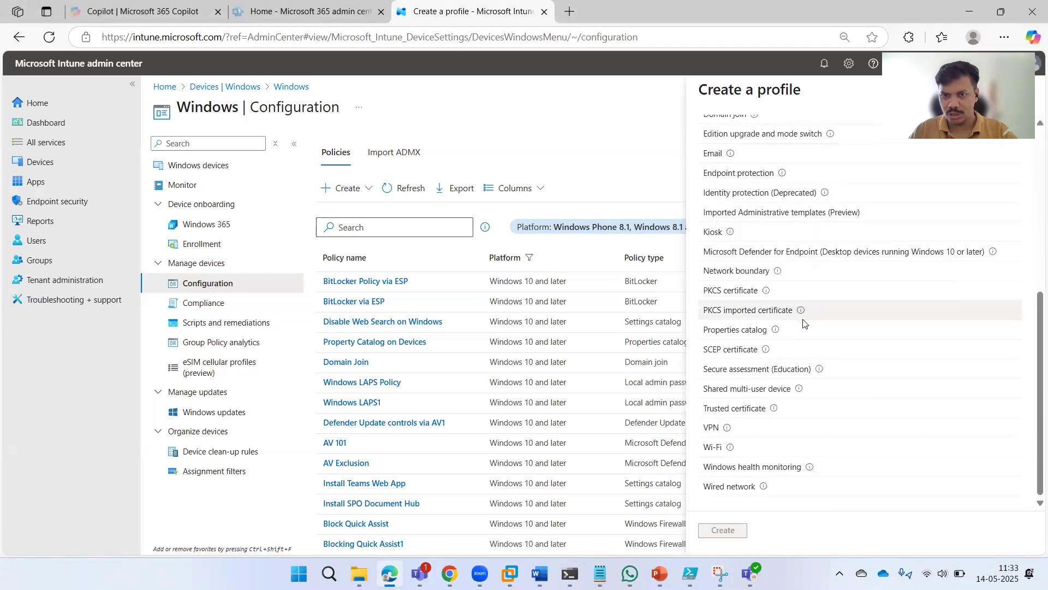
scroll(802, 322, up, 5)
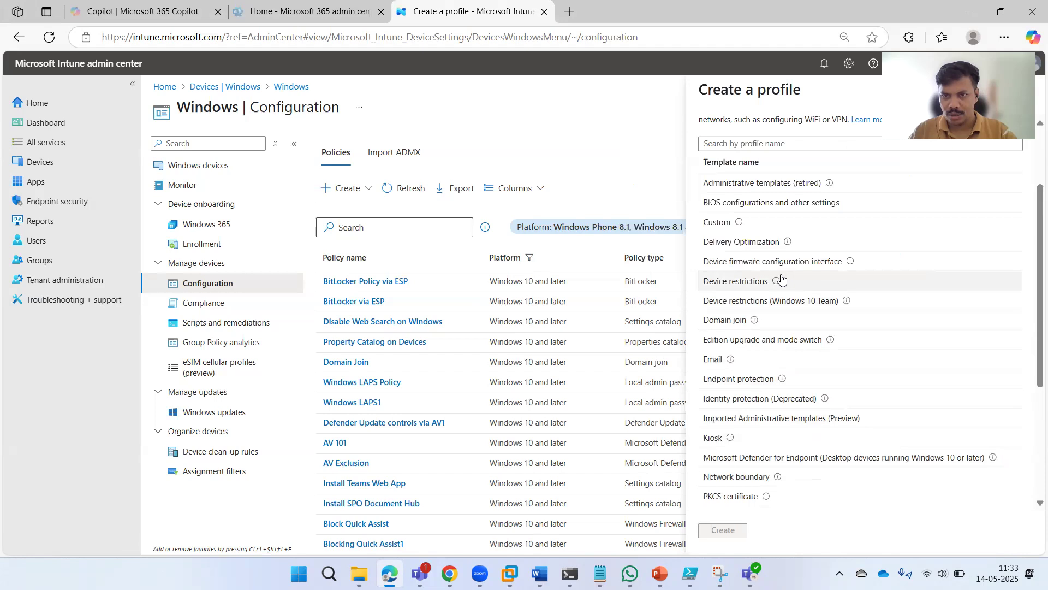
scroll(782, 280, up, 2)
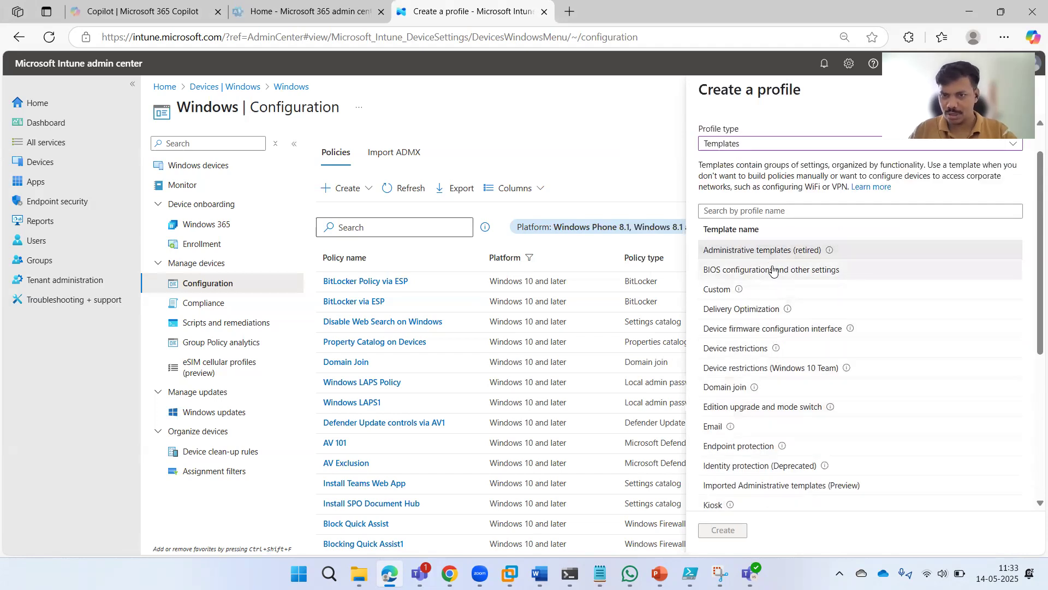
click(731, 290)
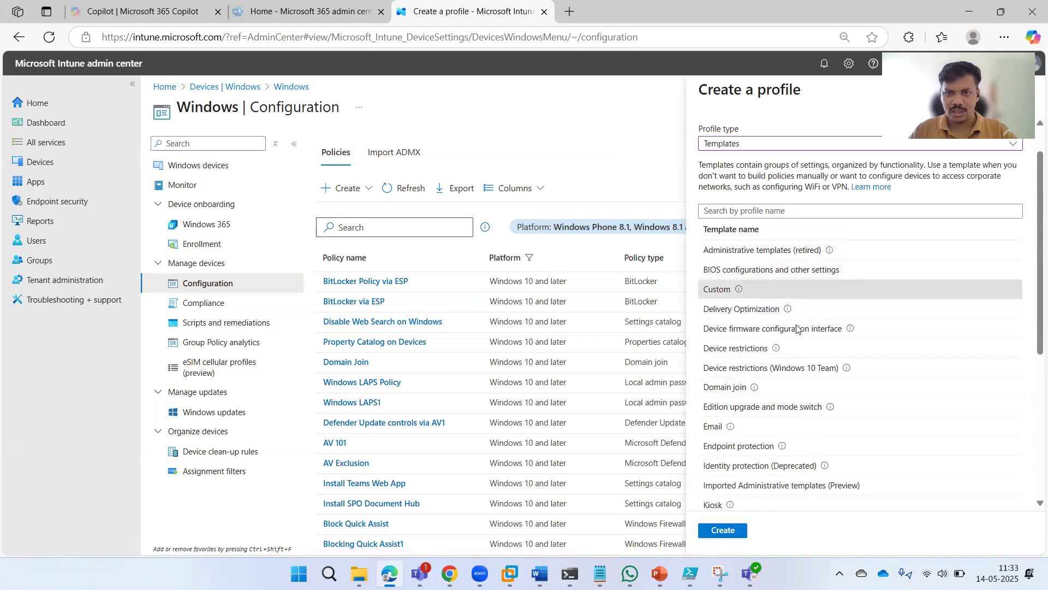
click(739, 528)
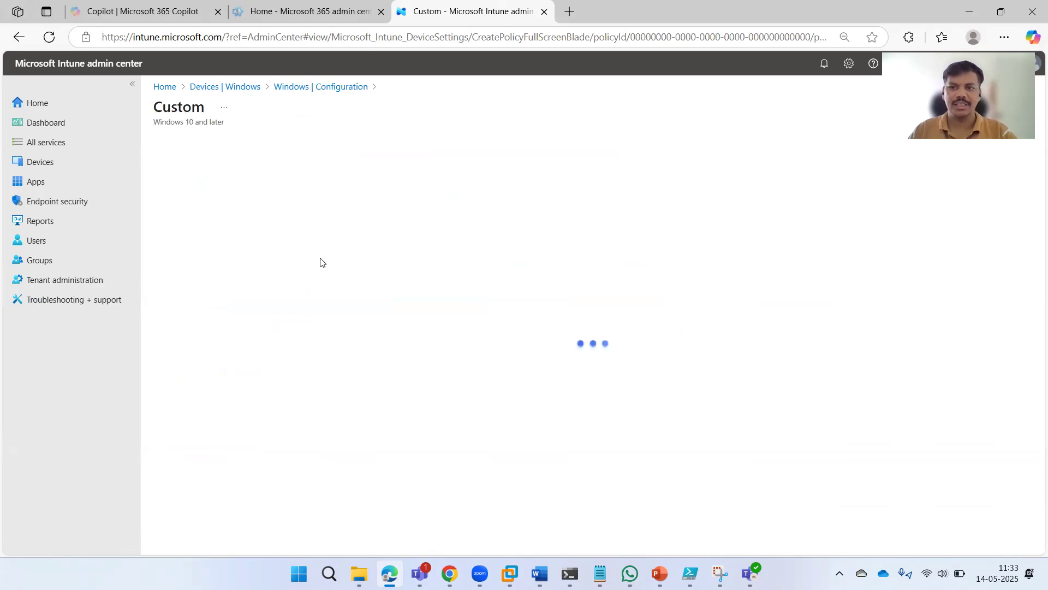
Step: Enter "Prevent MS Store app" as both the profile's name and description, and continue to the configuration settings
click(396, 182)
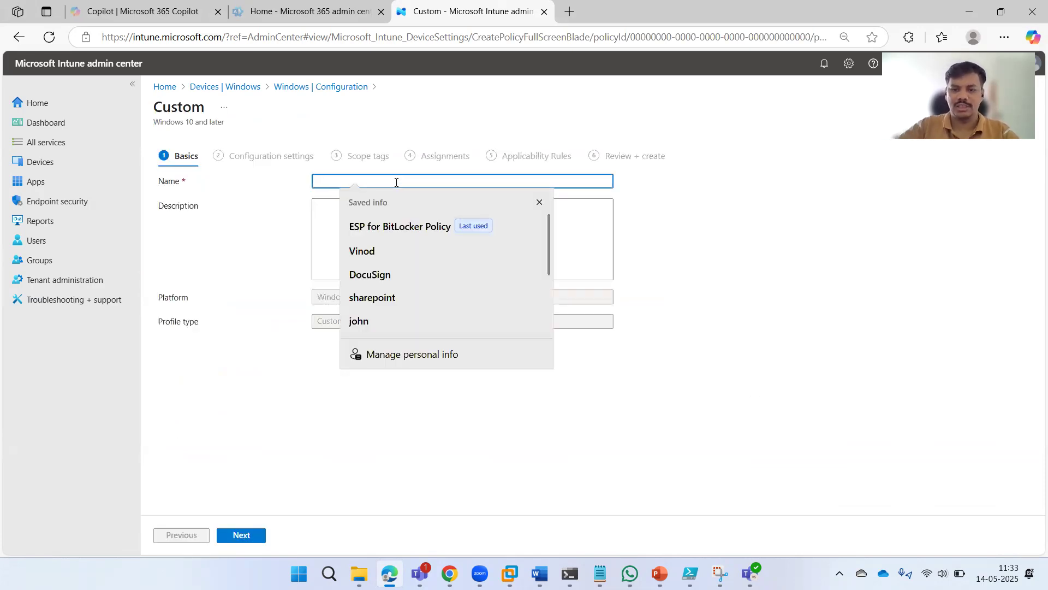
text(Prevent MS Store app)
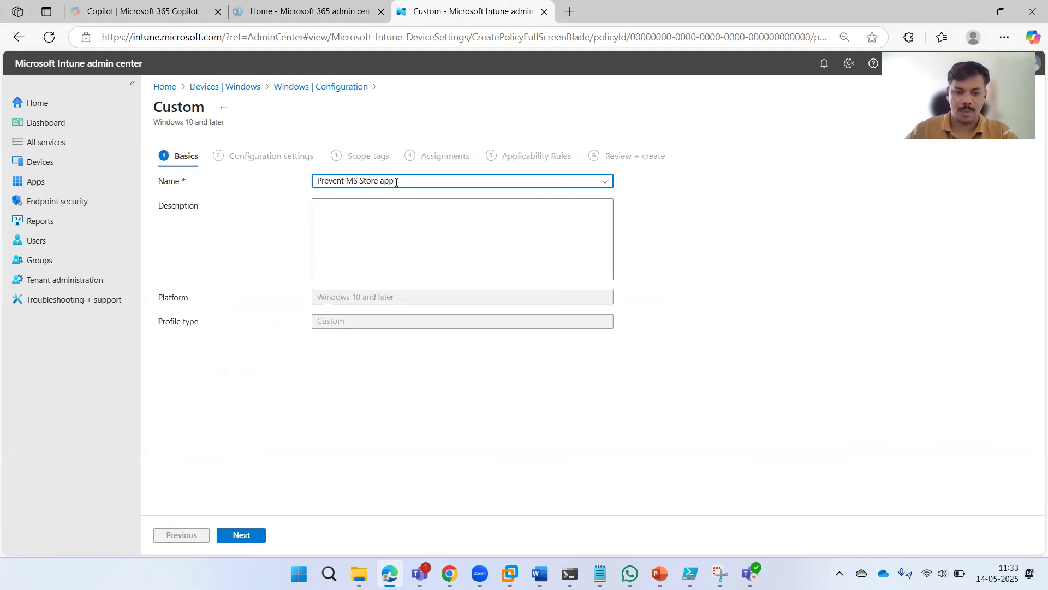
key(ctrl+a)
key(ctrl+c)
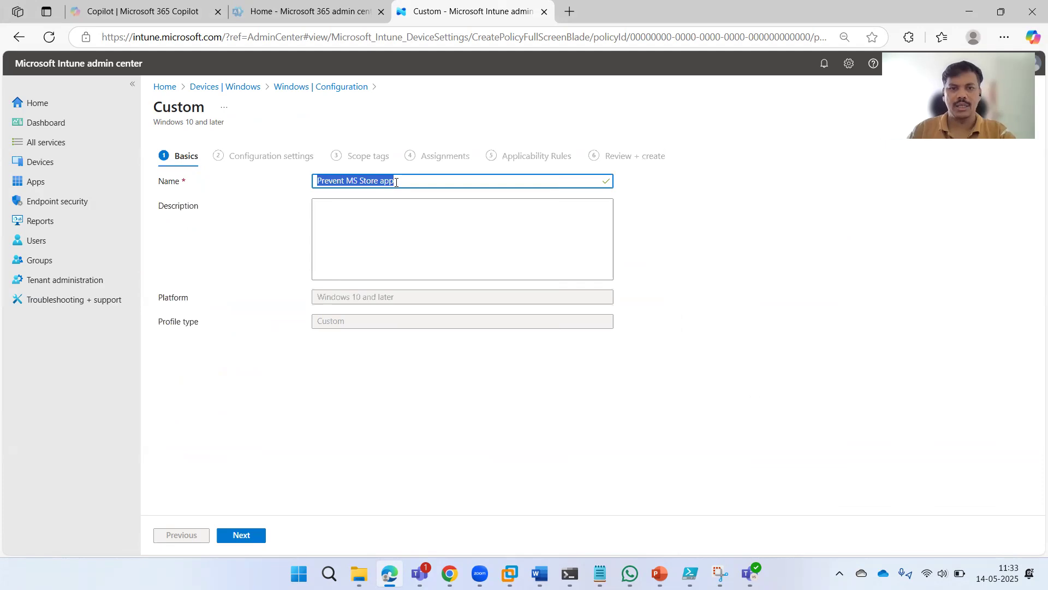
click(395, 222)
key(ctrl+v)
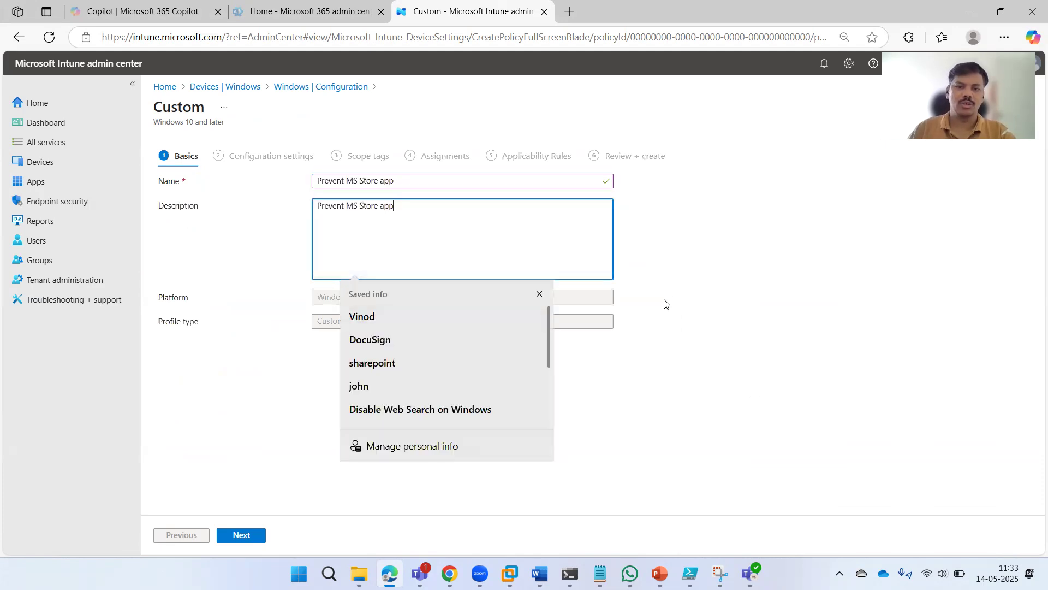
click(238, 535)
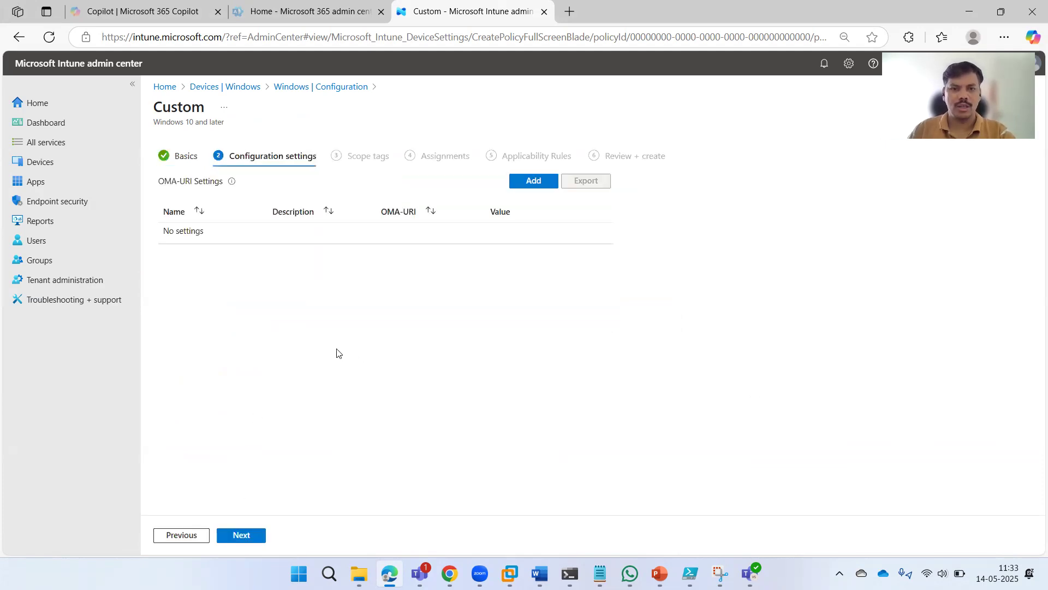
Step: Start a new OMA-URI row, and in the Notepad notes separate the CSP's OMA-URI, data type and value lines with blank lines
click(517, 181)
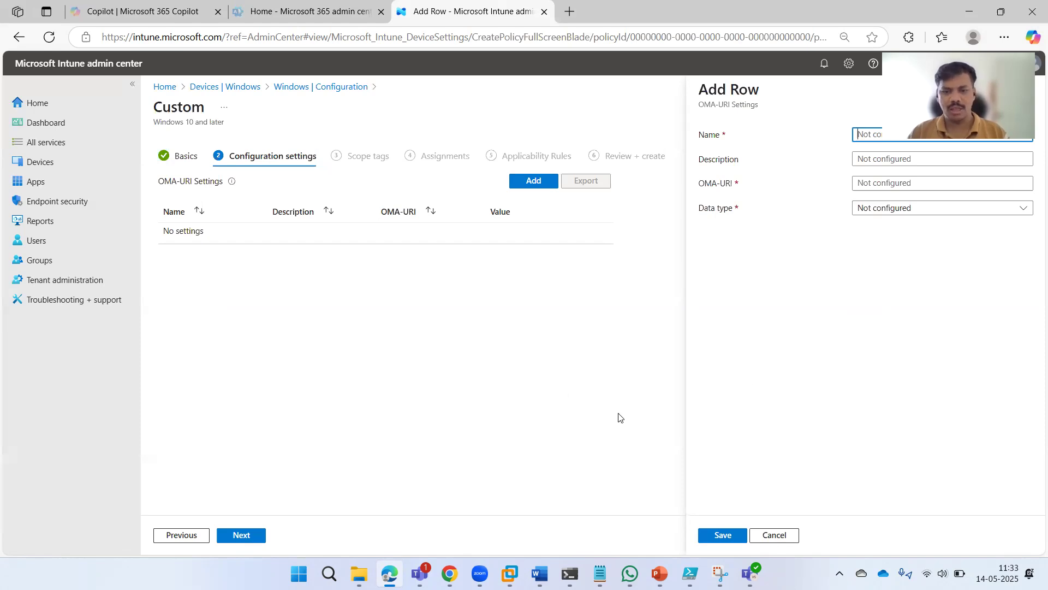
click(600, 573)
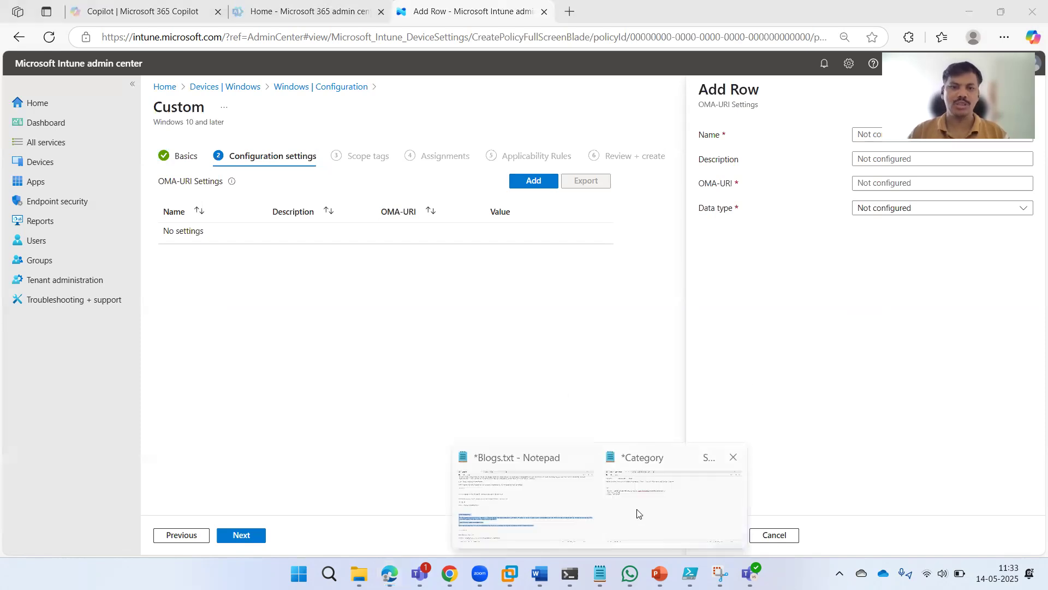
click(673, 499)
click(472, 158)
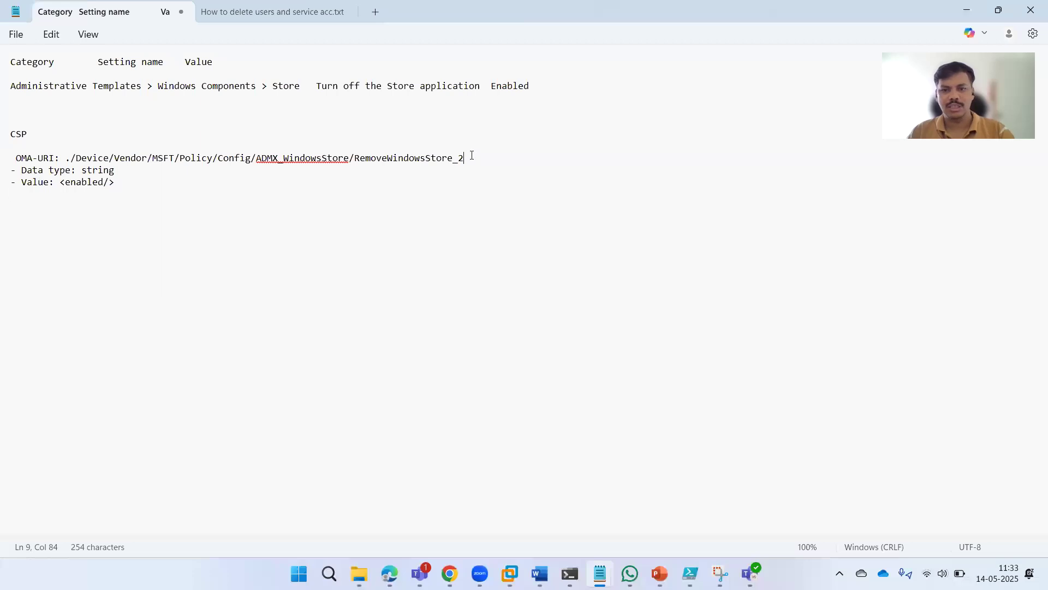
key(Return)
click(158, 180)
key(Return)
click(147, 204)
key(Return)
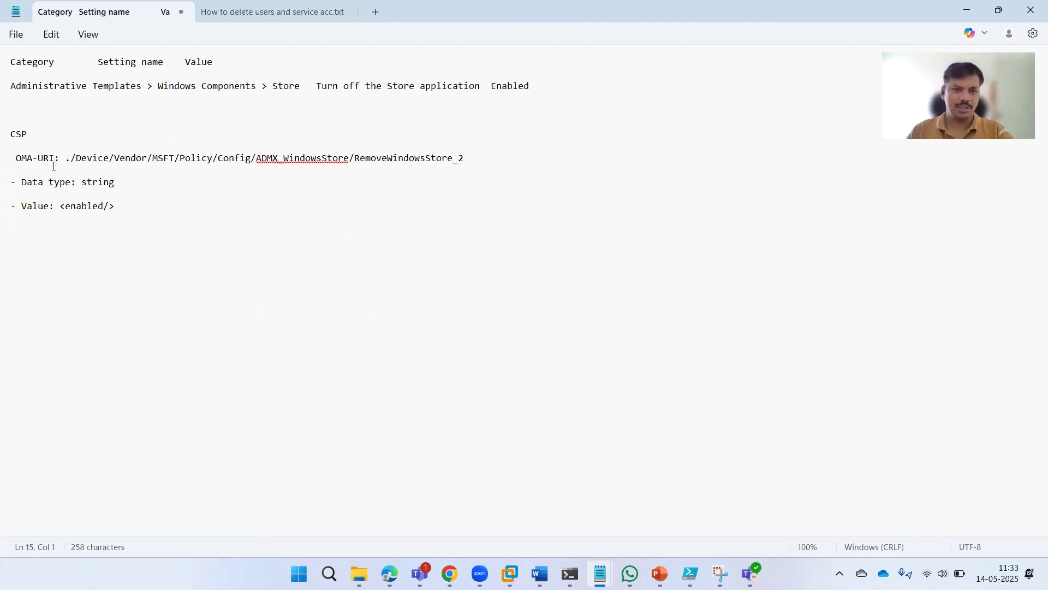
Step: Copy ./Device/Vendor/MSFT/Policy/Config/ADMX_WindowsStore/RemoveWindowsStore_2 from the notes into the Intune row's OMA-URI and set its data type to String
drag(69, 159, 489, 168)
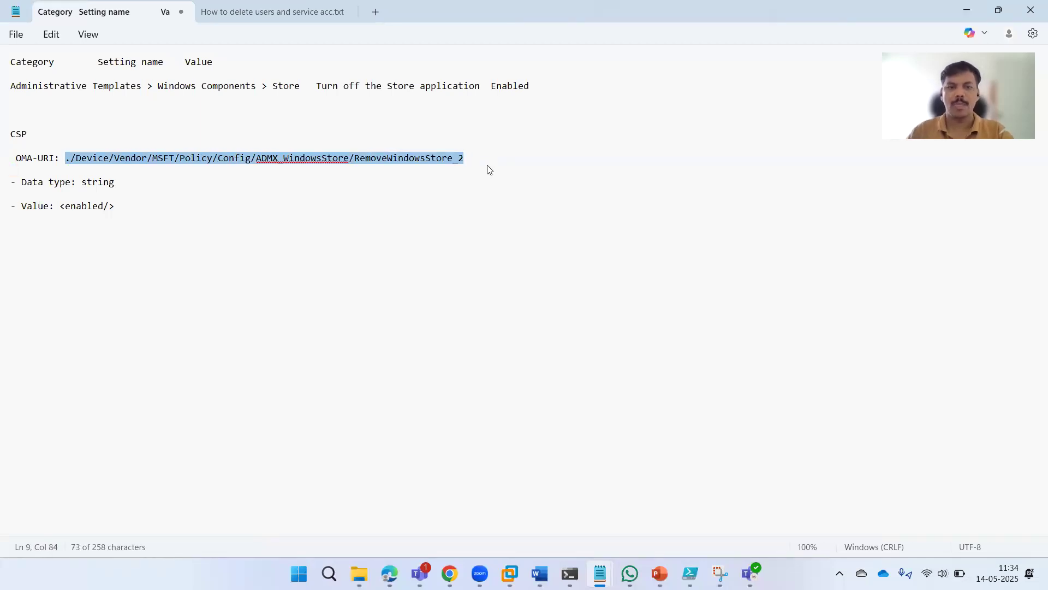
key(alt+Tab)
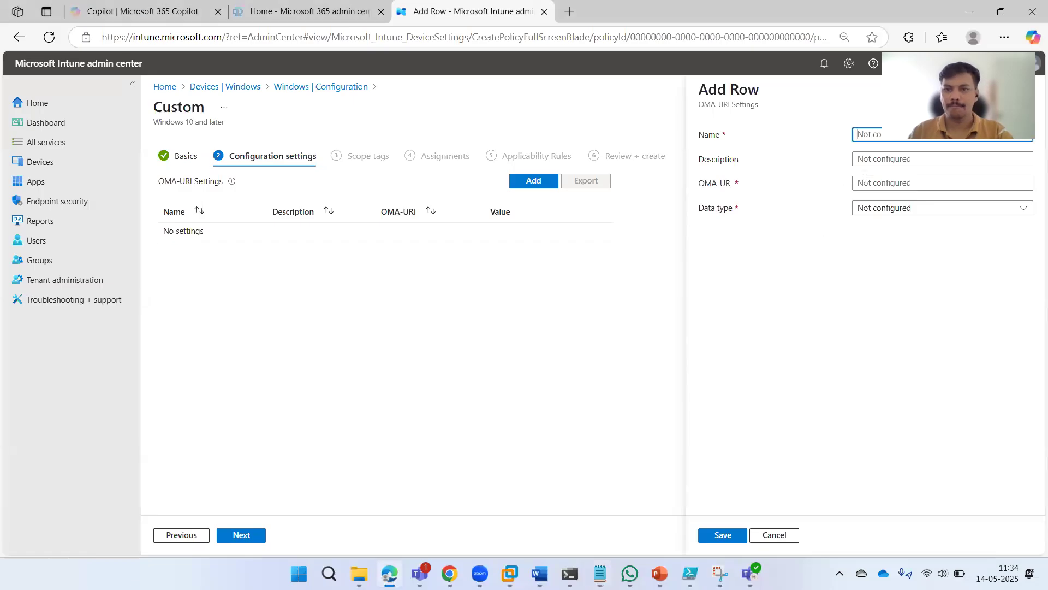
click(870, 178)
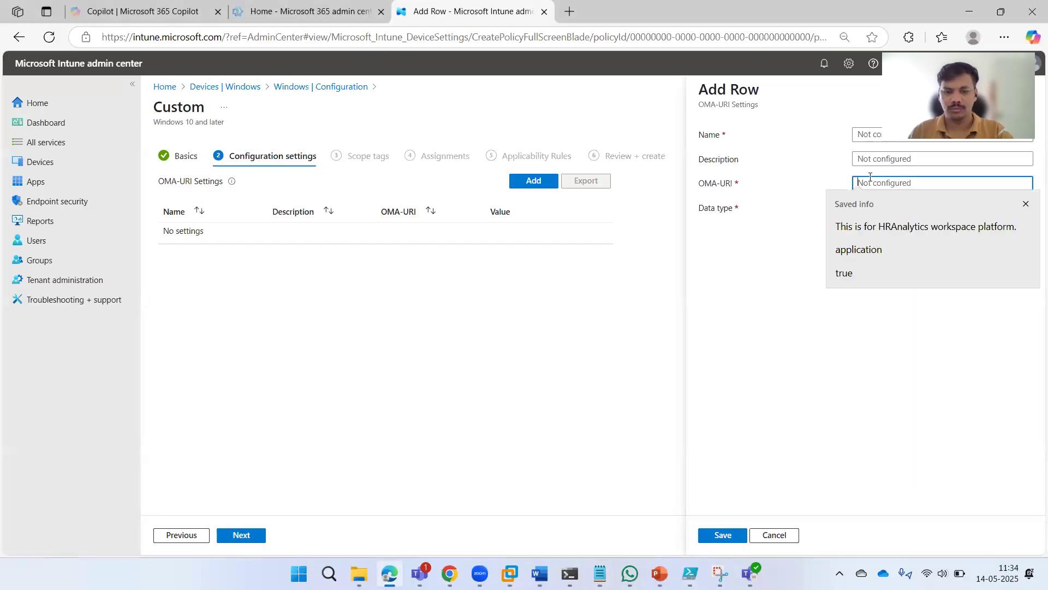
key(ctrl+v)
click(885, 210)
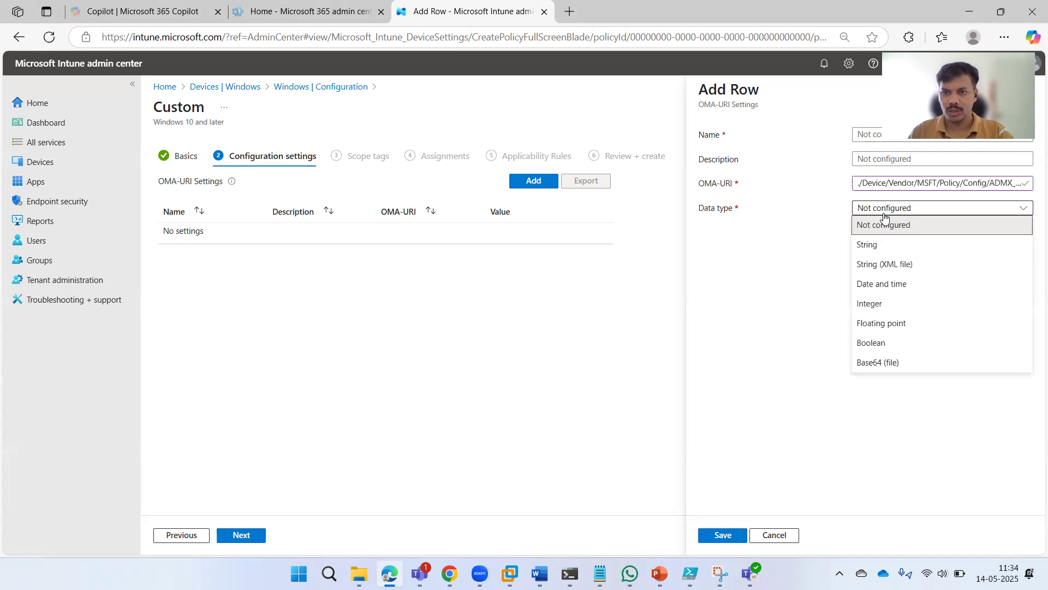
click(886, 246)
Step: Set the OMA-URI row's value to <enabled/>, copied from the Notepad notes
click(888, 261)
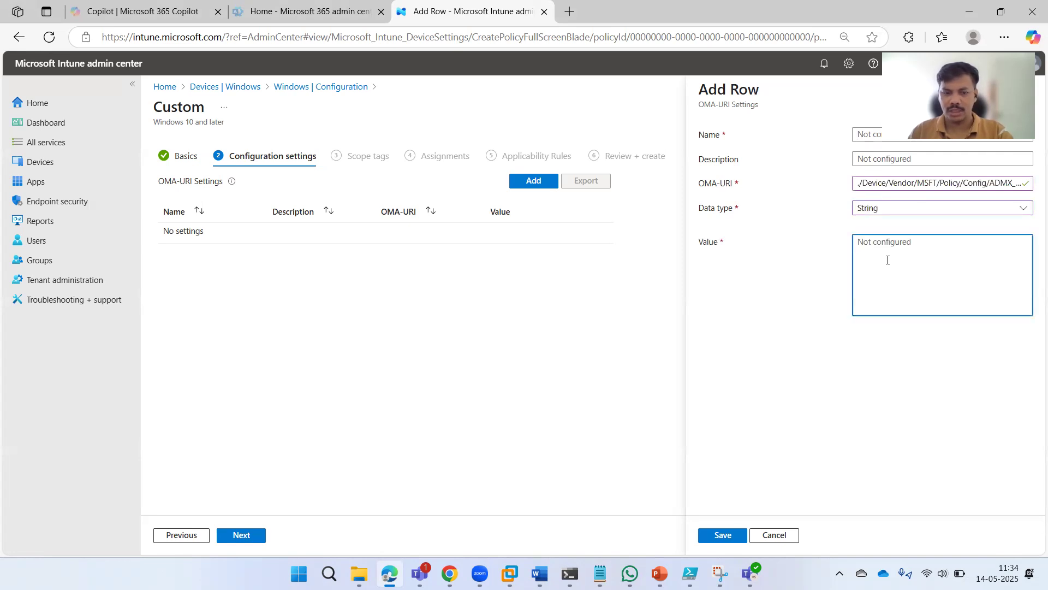
key(alt+Tab)
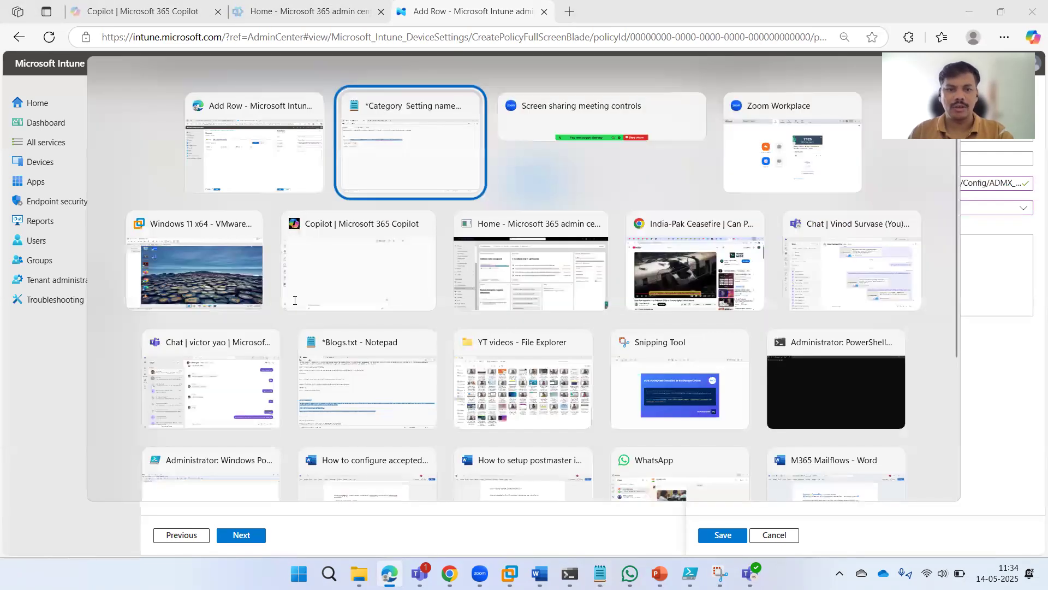
drag(120, 209, 60, 207)
key(ctrl+c)
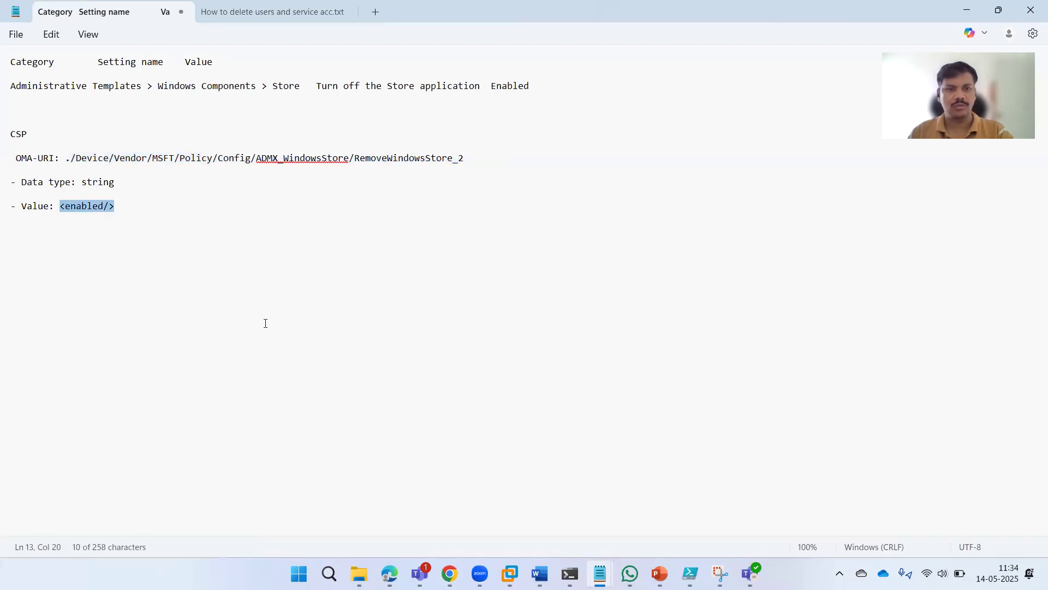
key(alt+Tab)
key(ctrl+v)
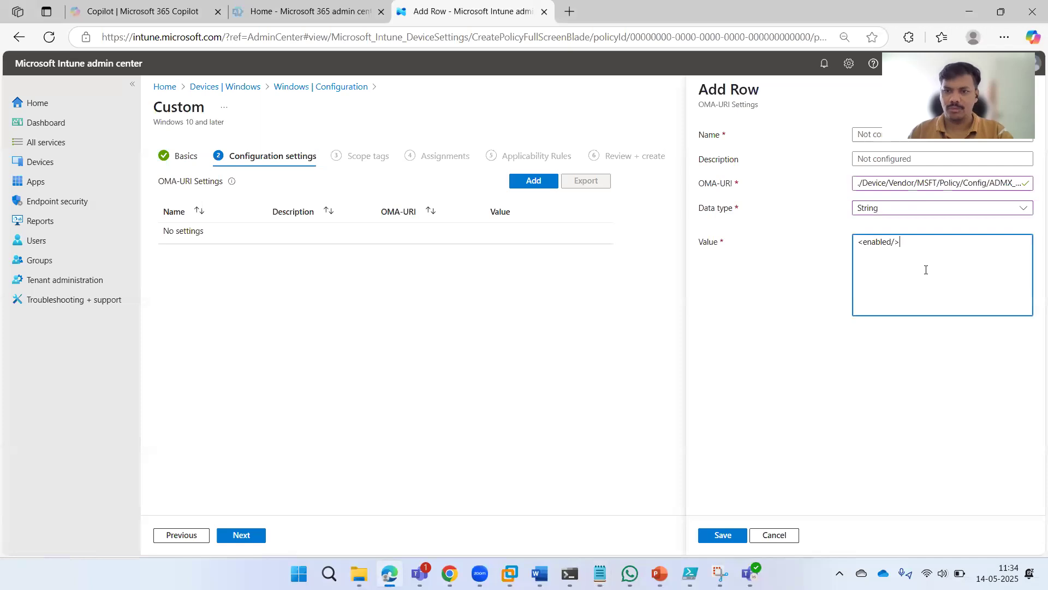
key(BackSpace)
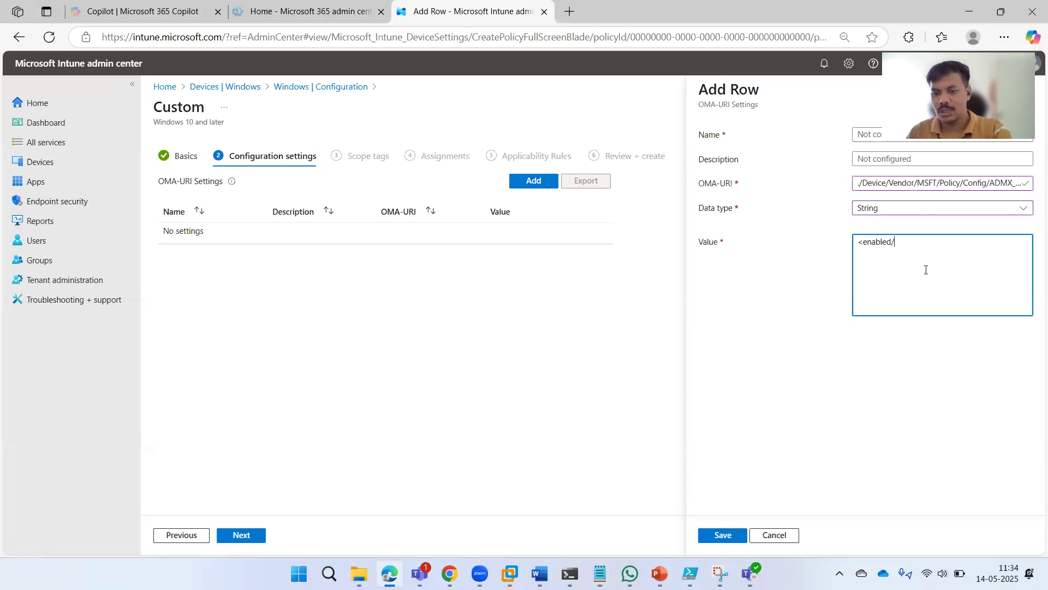
text(>)
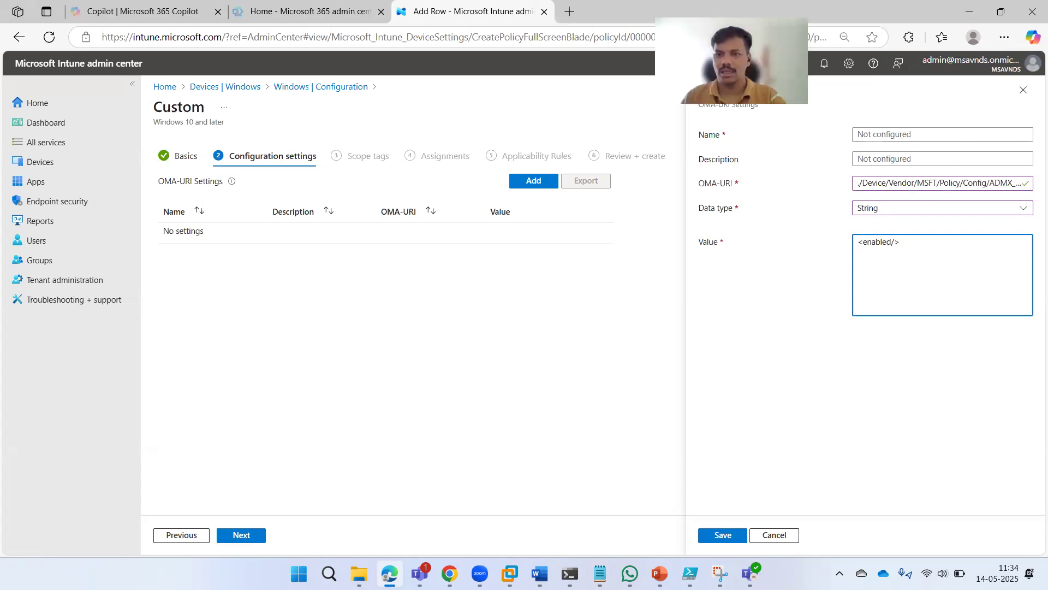
Step: Name the OMA-URI row "Prevent MS Store app"
click(935, 140)
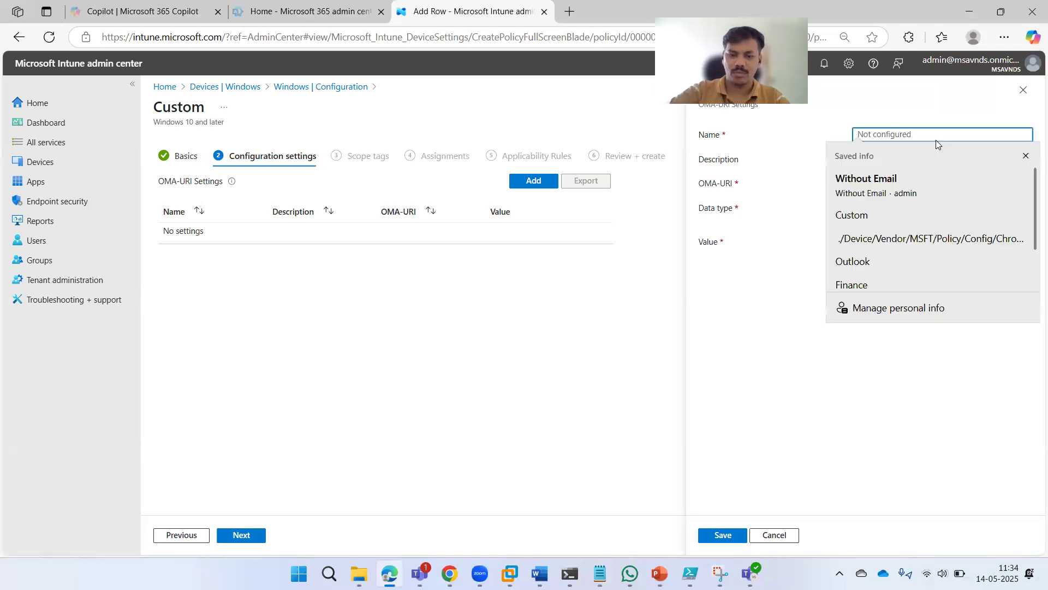
text(Prevent MS Store app)
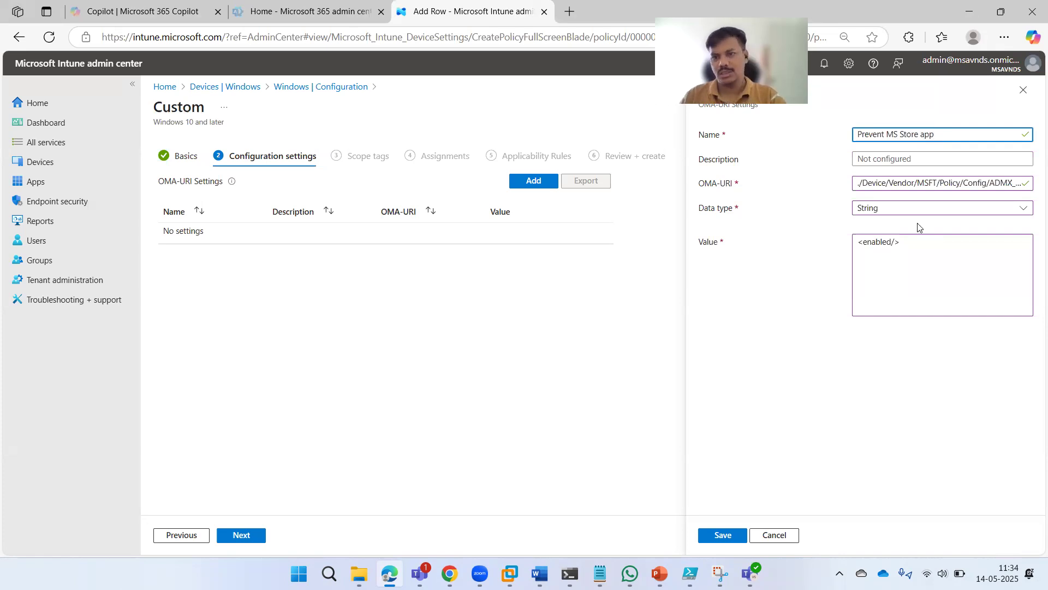
click(899, 387)
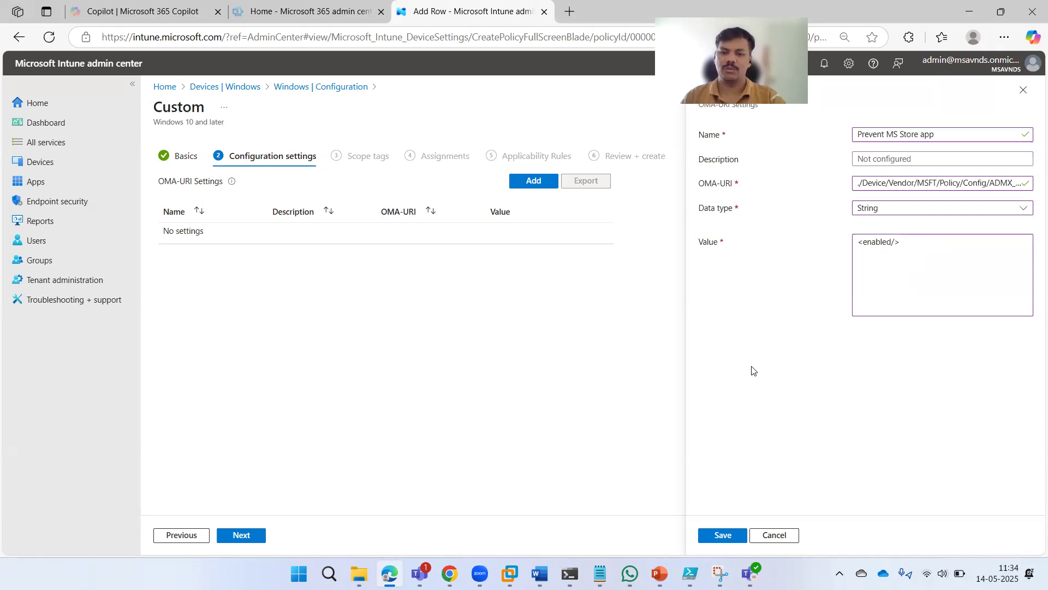
Step: Save the OMA-URI row and continue with the Default scope tag to the group assignments
click(719, 535)
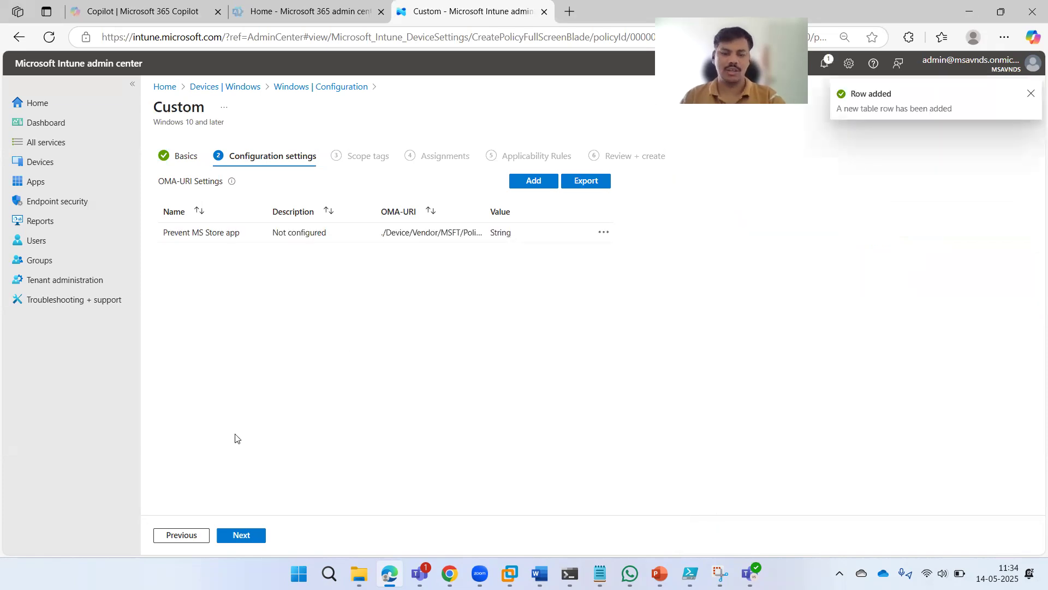
click(239, 536)
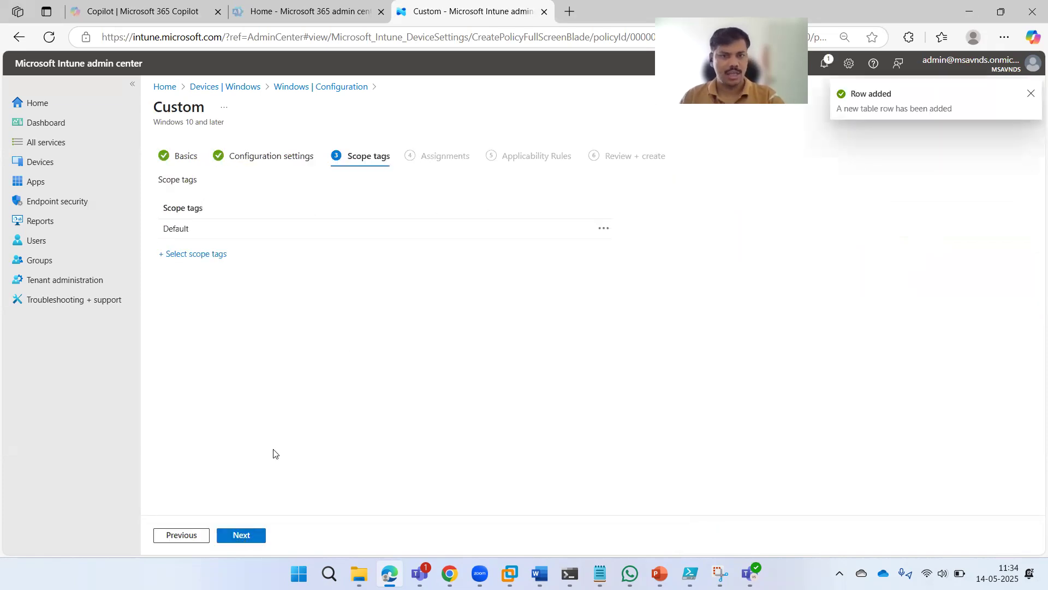
click(260, 536)
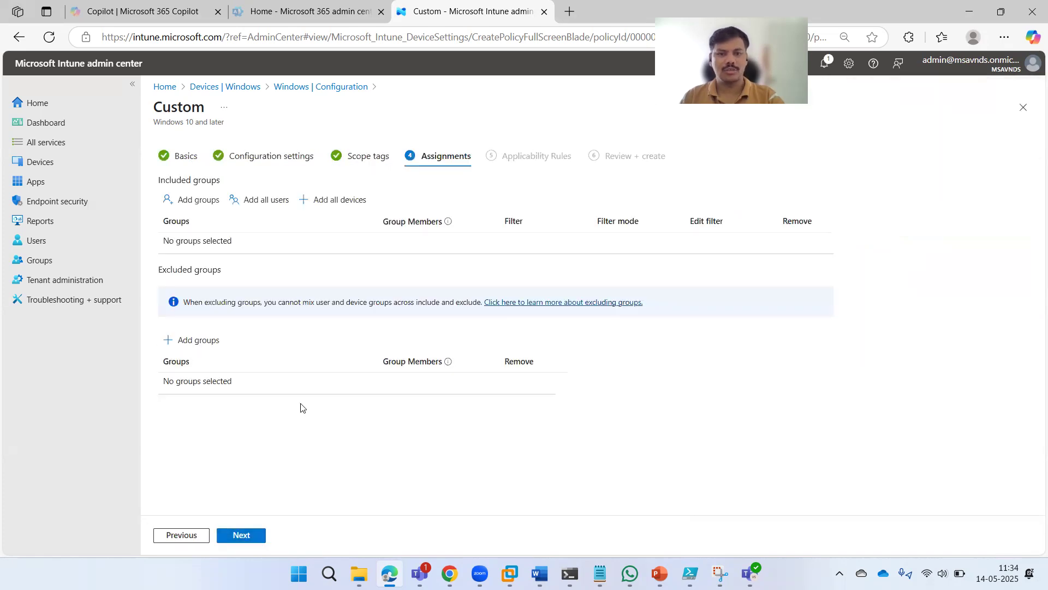
Step: Assign the custom profile to all devices, leave the applicability rules empty and create the profile
click(322, 200)
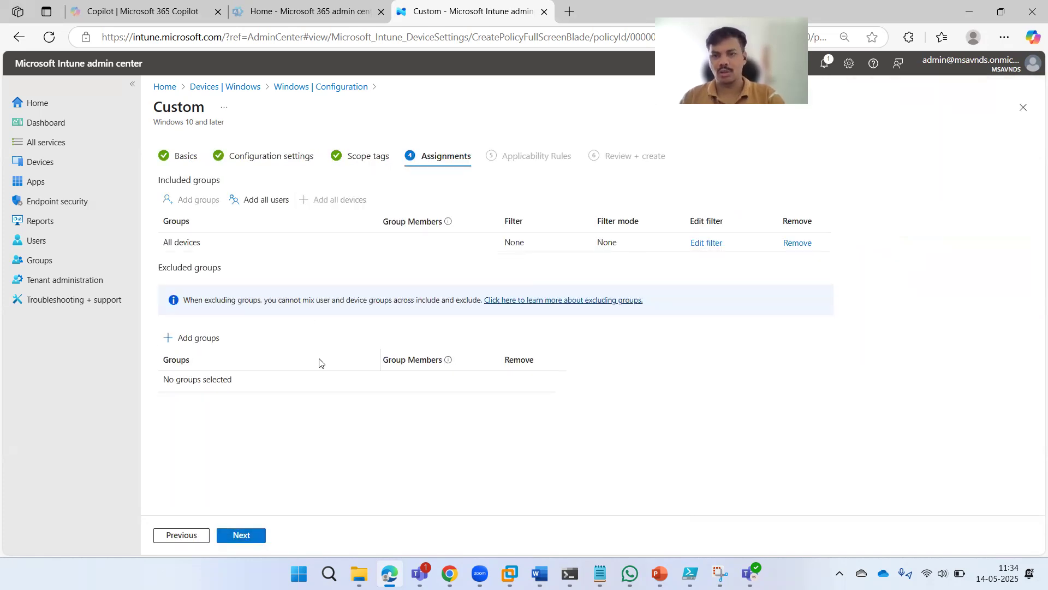
click(252, 537)
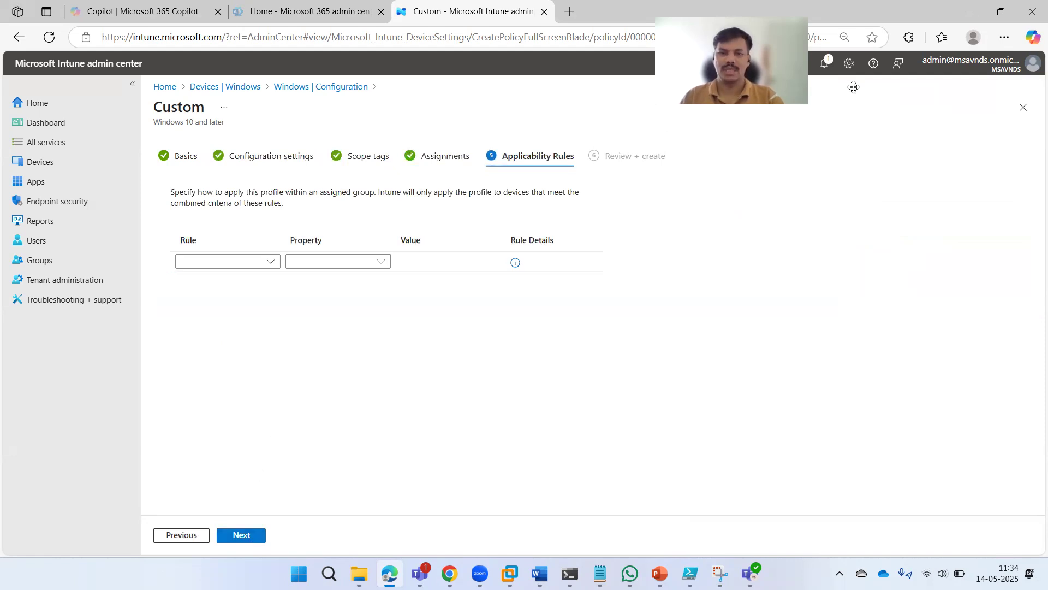
drag(853, 87, 959, 78)
click(242, 535)
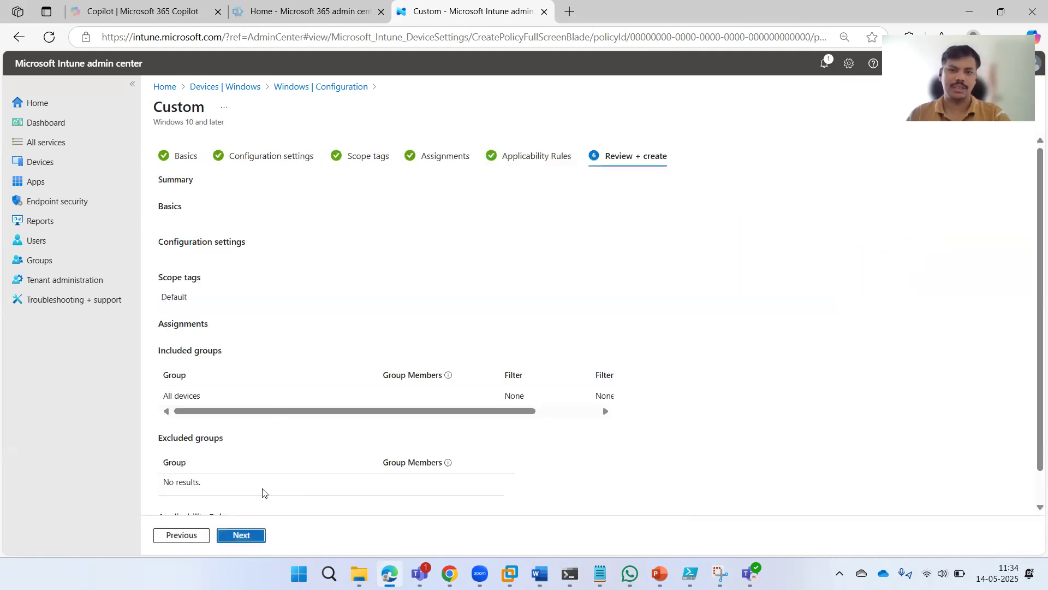
scroll(757, 294, down, 4)
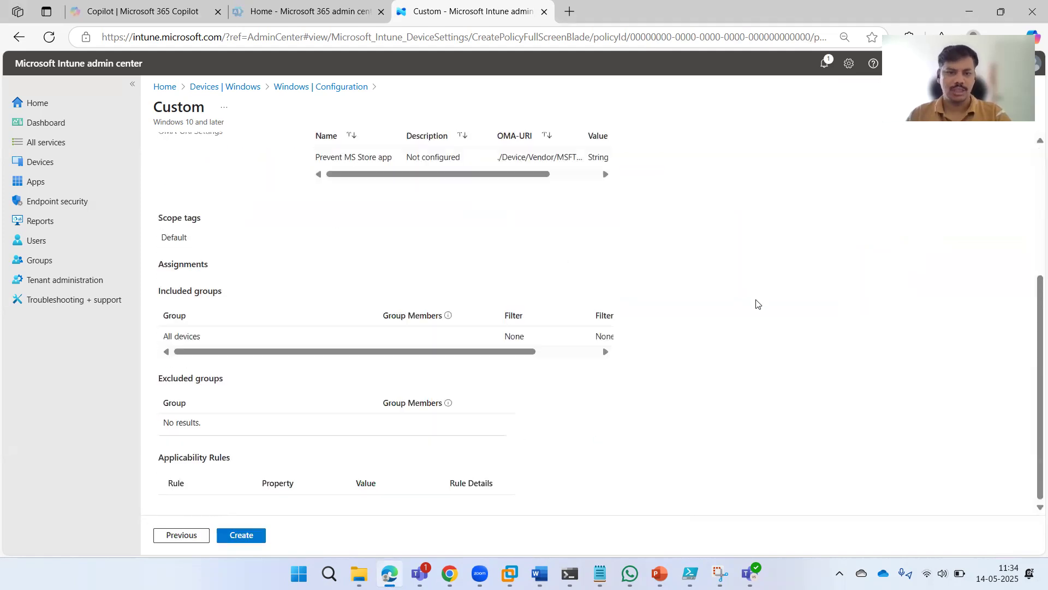
click(242, 535)
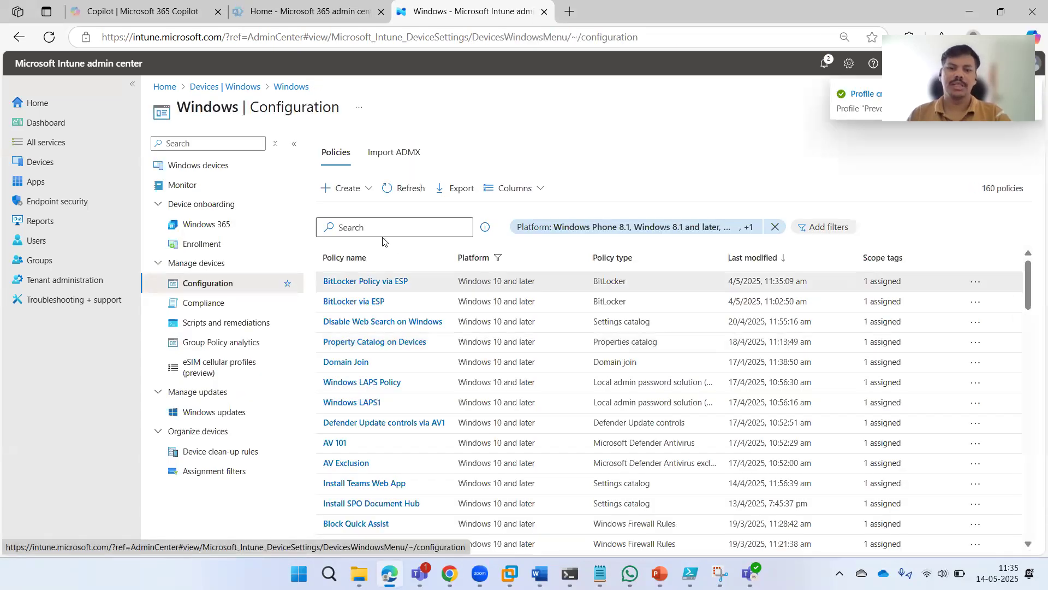
Step: Search the Windows configuration policies for "prevent ms" and refresh the list
click(384, 227)
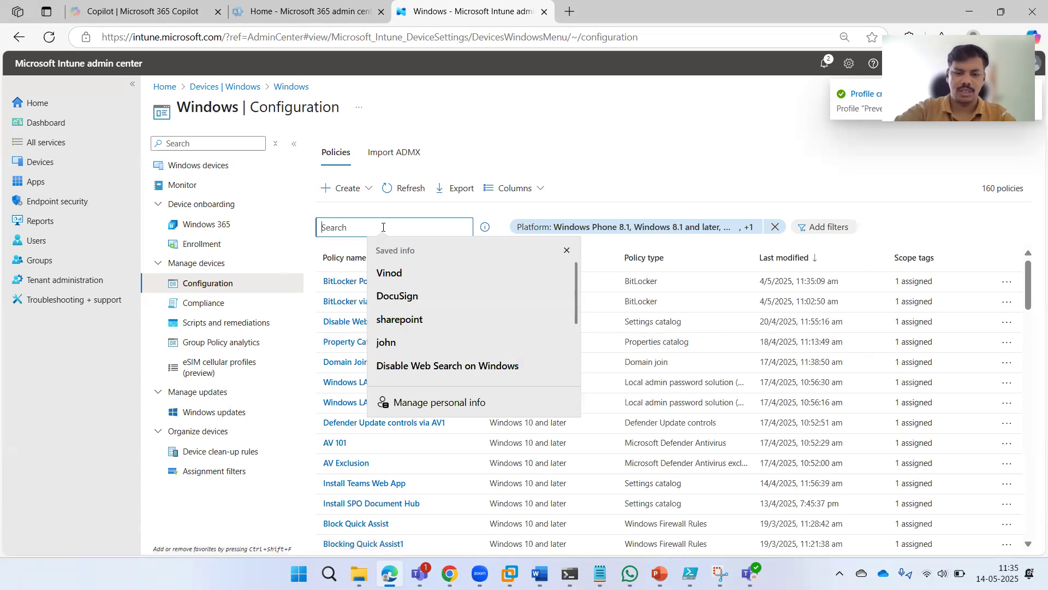
text(prevenrt)
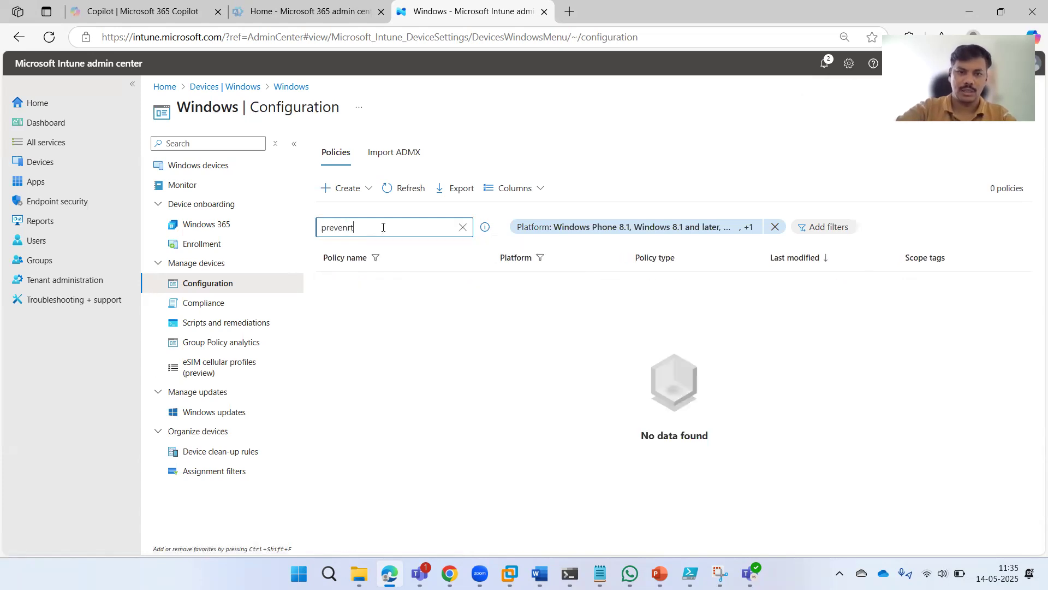
key(BackSpace)
key(BackSpace)
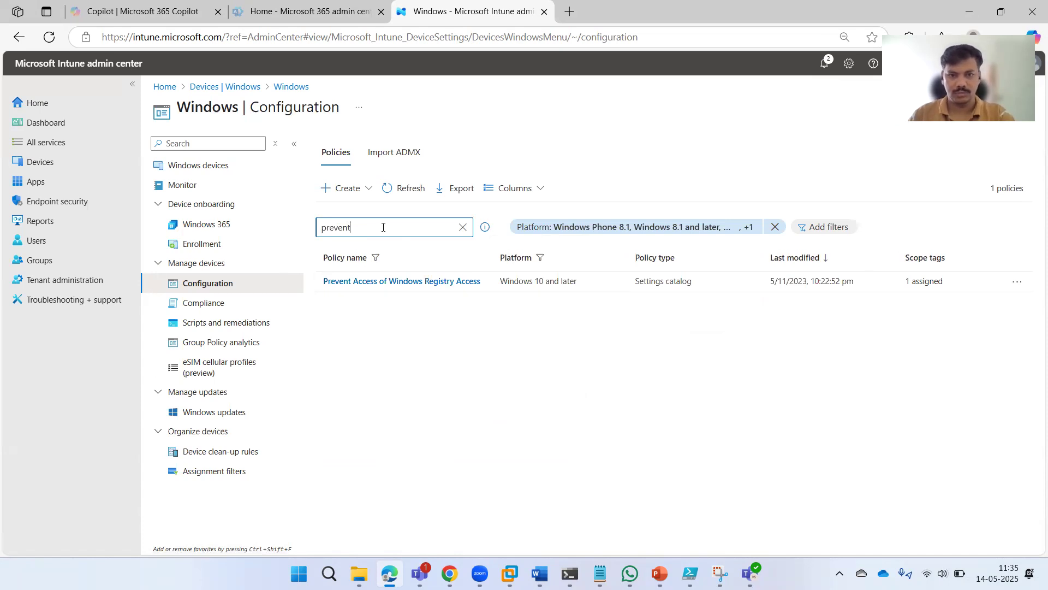
text(t ms)
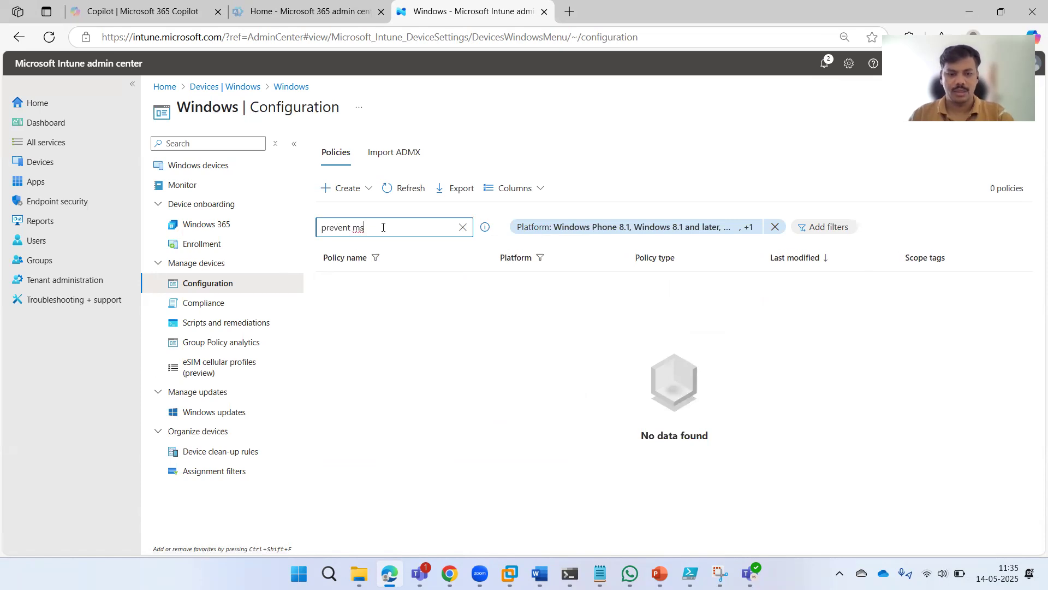
key(ctrl+a)
click(404, 188)
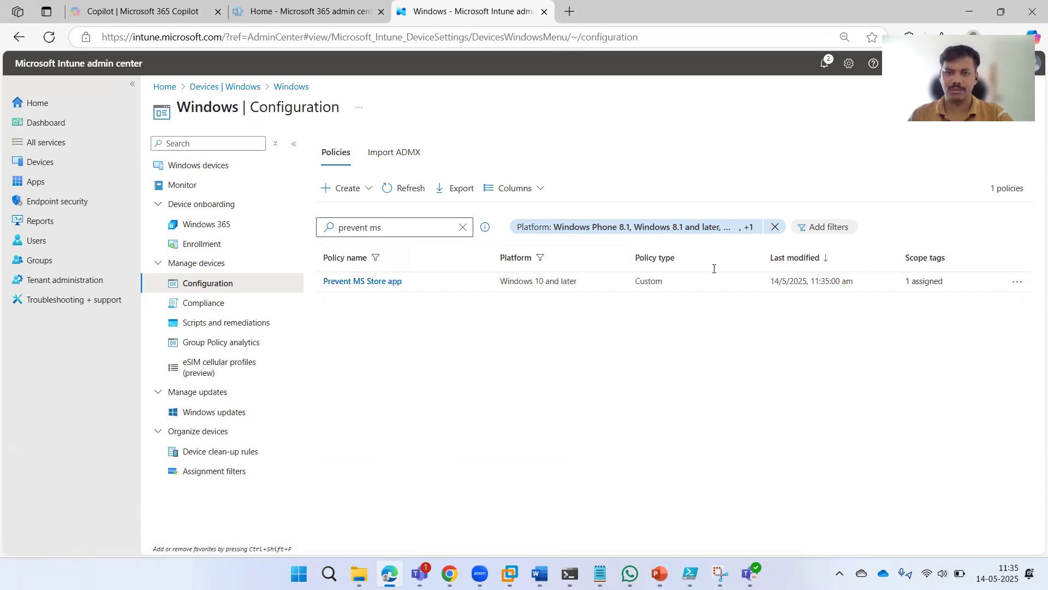
Step: Open the Prevent MS Store app policy and review its check-in status, assignments and configuration settings
click(360, 281)
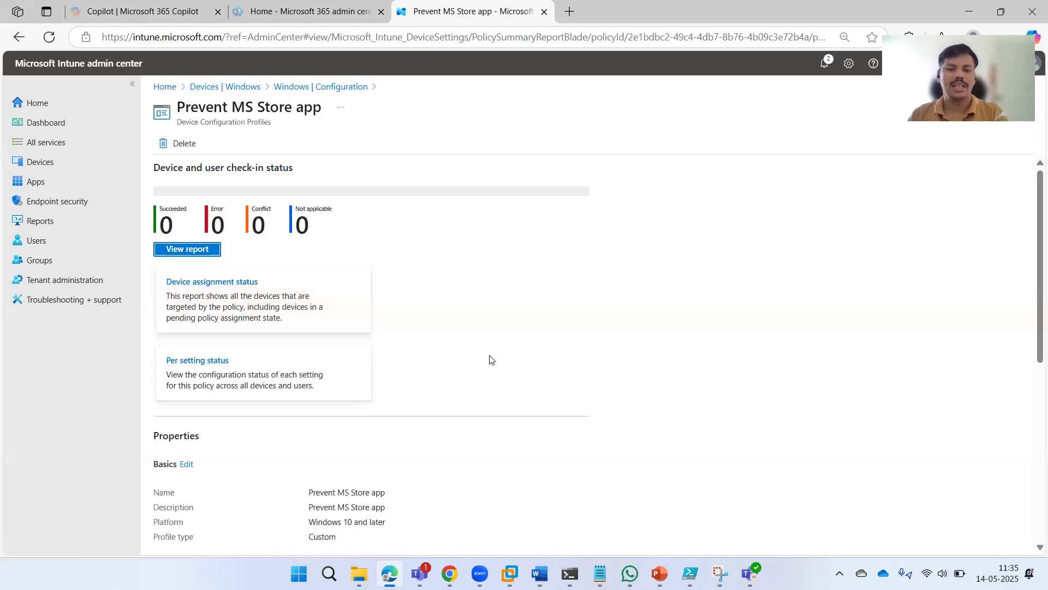
scroll(490, 359, down, 5)
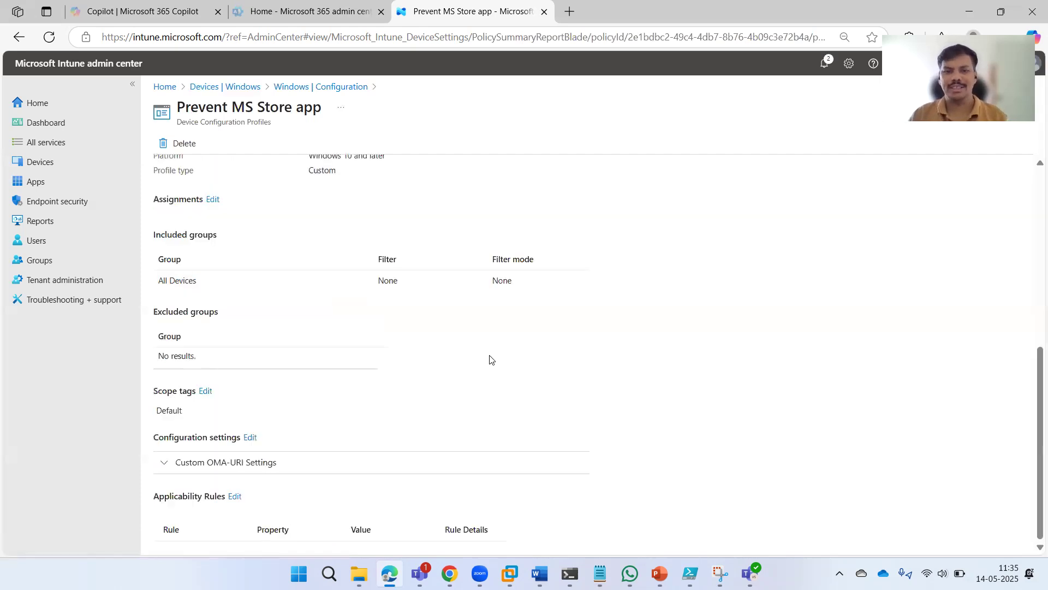
scroll(490, 359, up, 5)
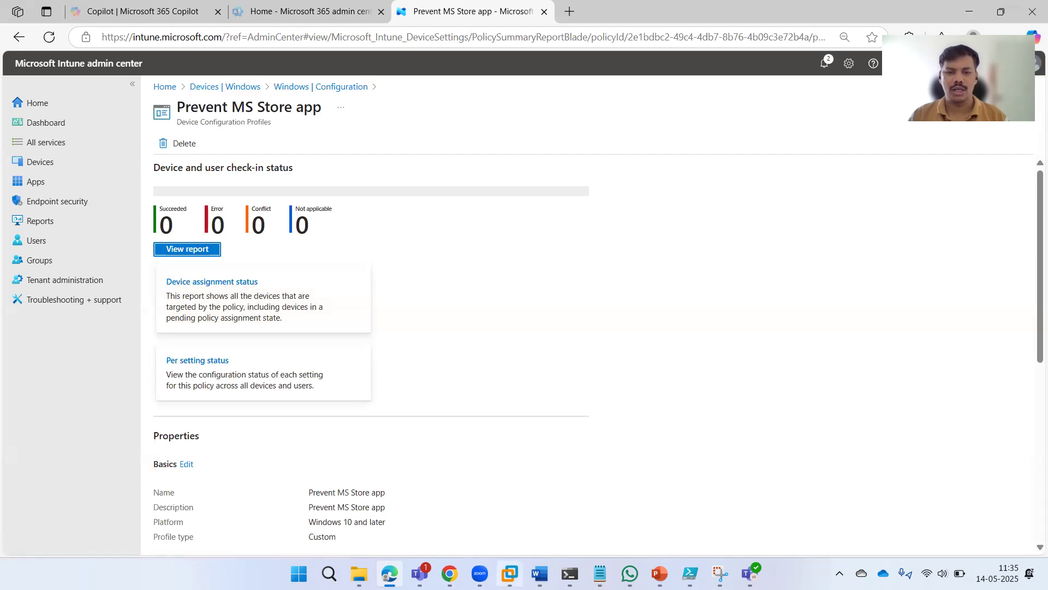
Step: Switch to VMware Workstation and wake the Windows 11 x64 virtual machine to its desktop
key(alt+Tab)
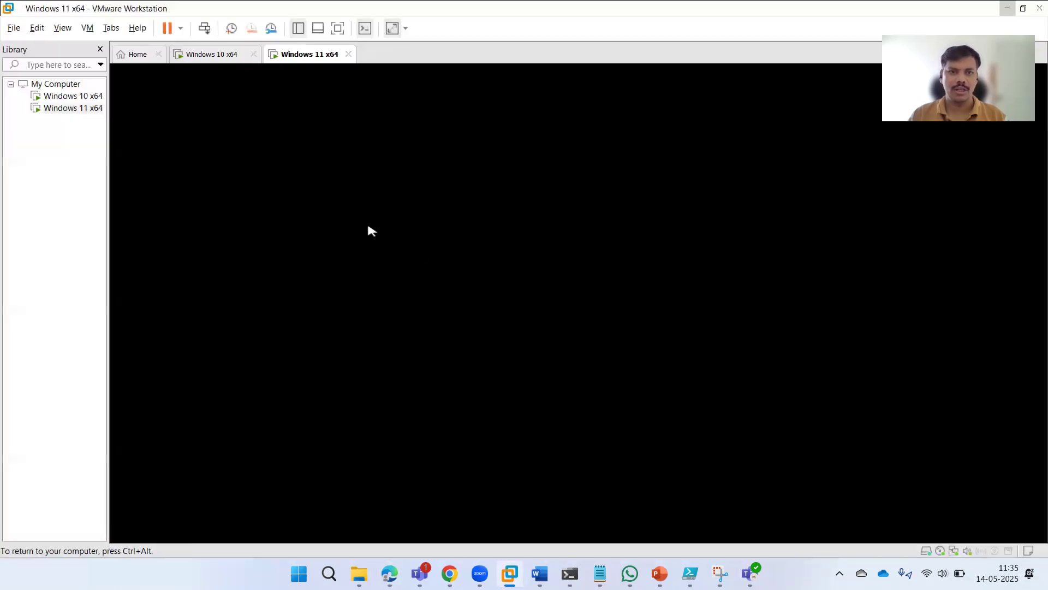
click(468, 300)
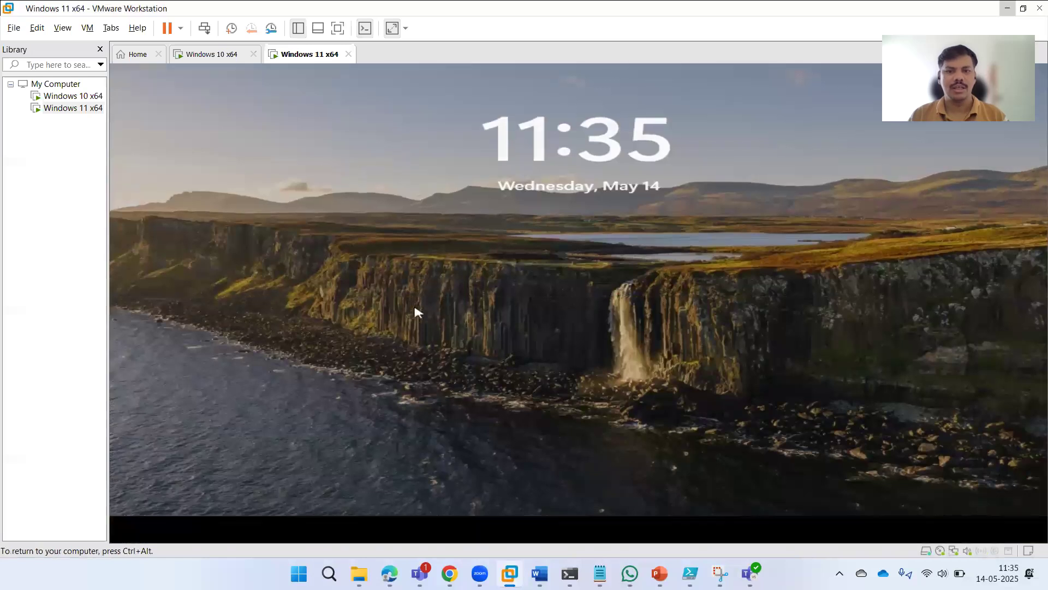
click(417, 312)
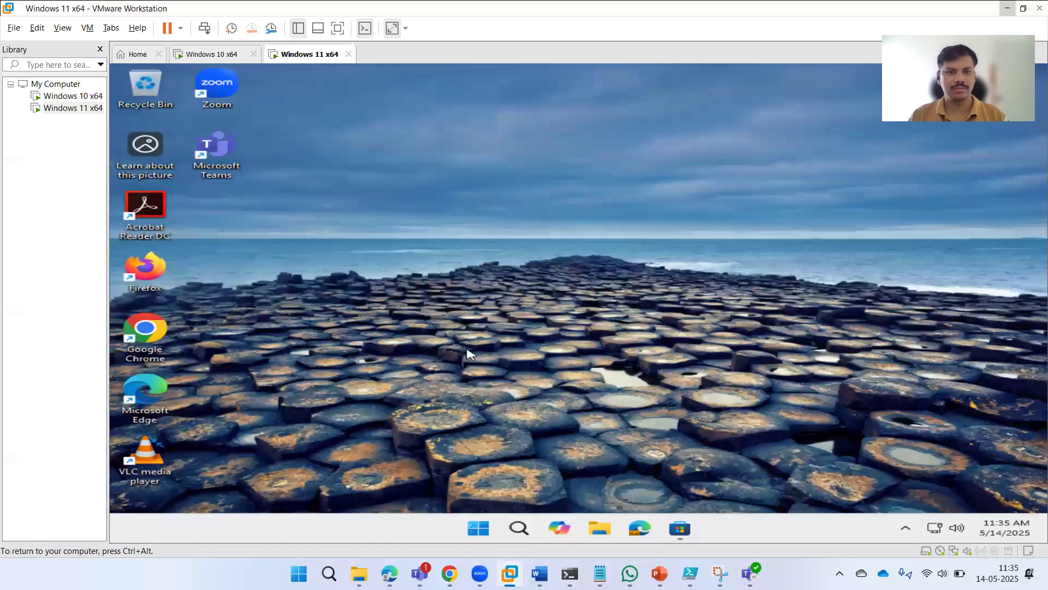
Step: Restart the Windows 10 x64 virtual machine from its Automatic Repair screen and return to the Windows 11 x64 machine
click(215, 55)
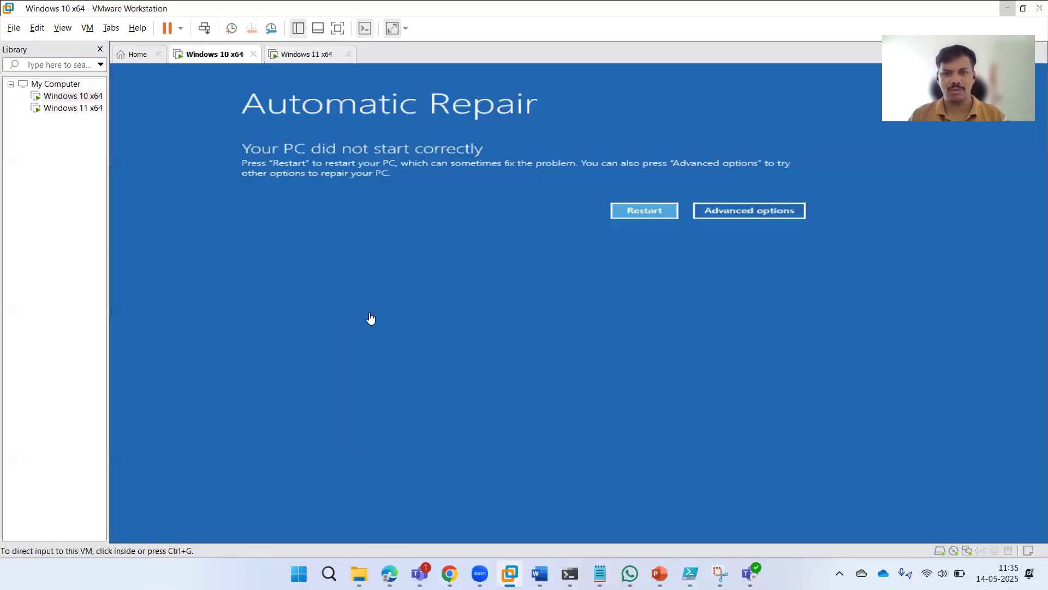
click(637, 218)
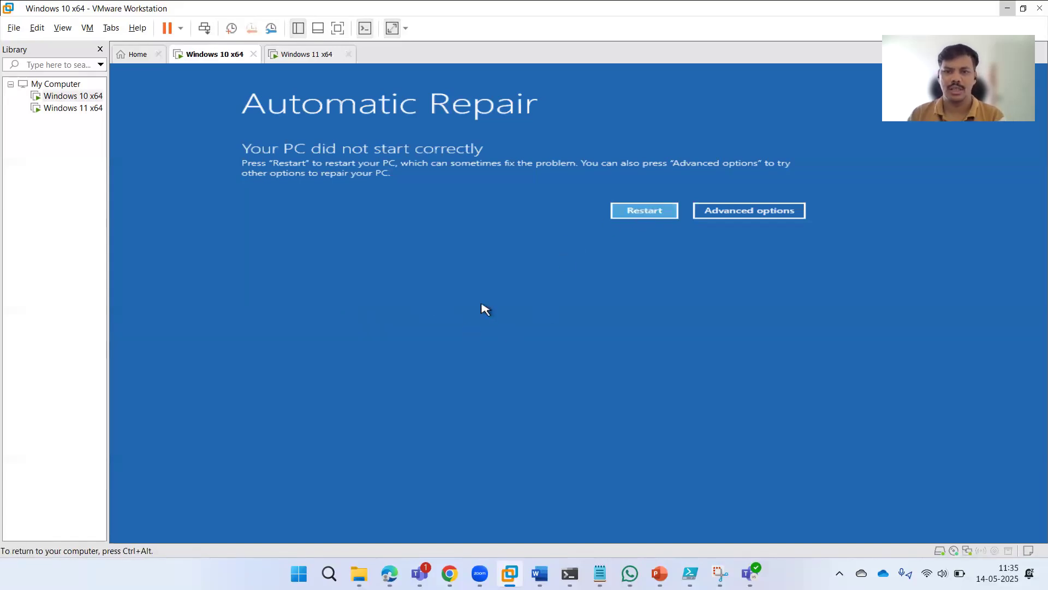
click(662, 209)
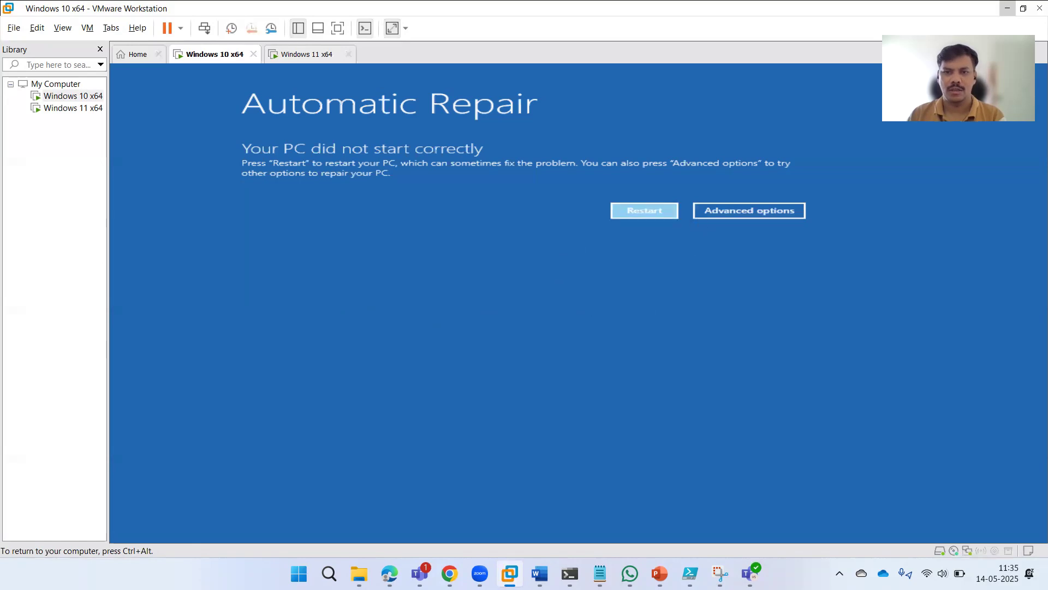
key(ctrl+alt)
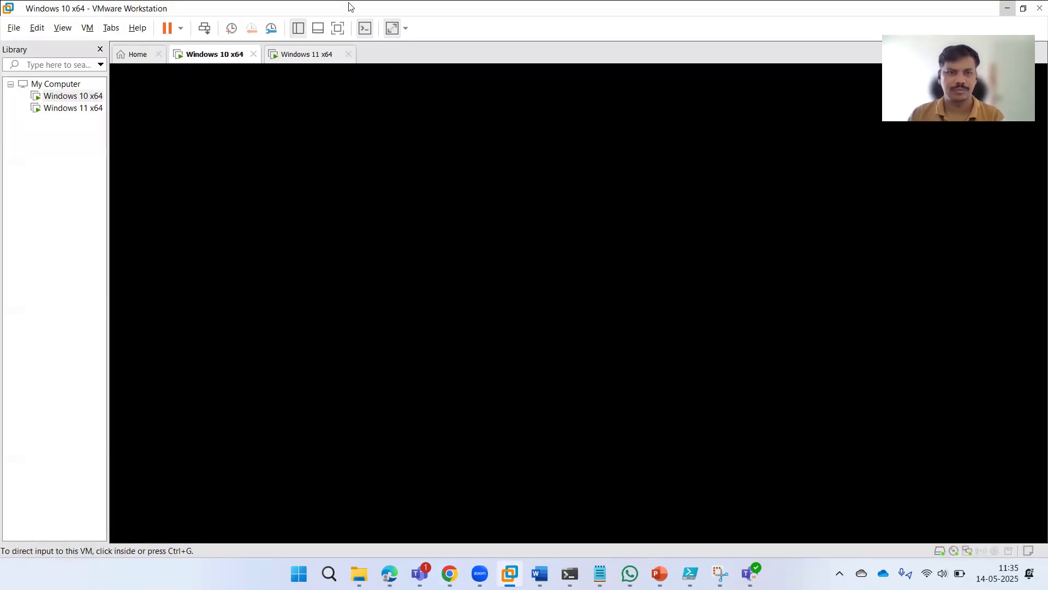
click(307, 54)
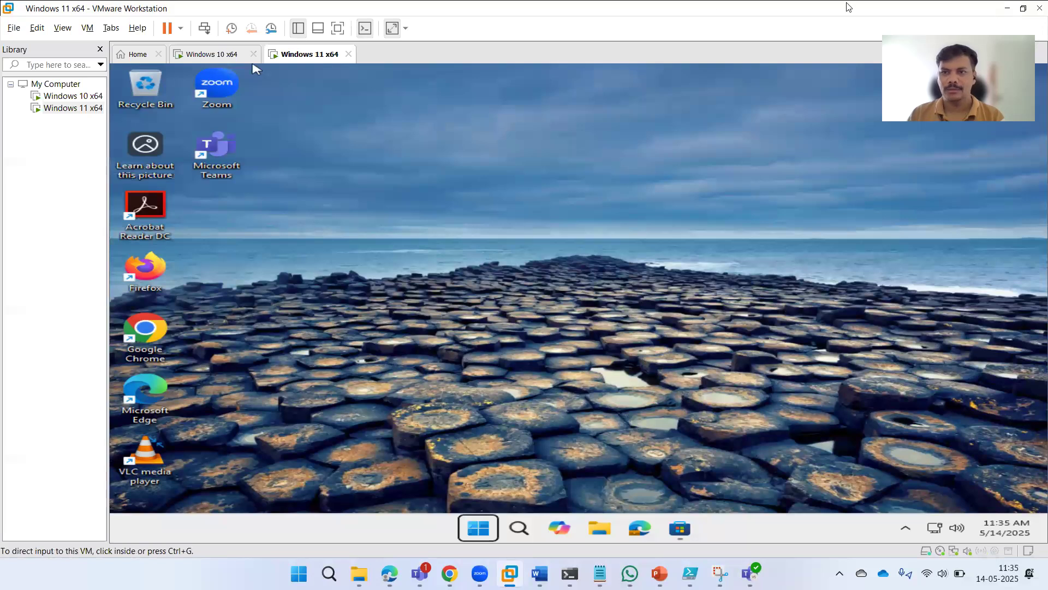
Step: Return to the Windows configuration policies in the Intune admin center and clear the policy search
click(1005, 9)
click(328, 89)
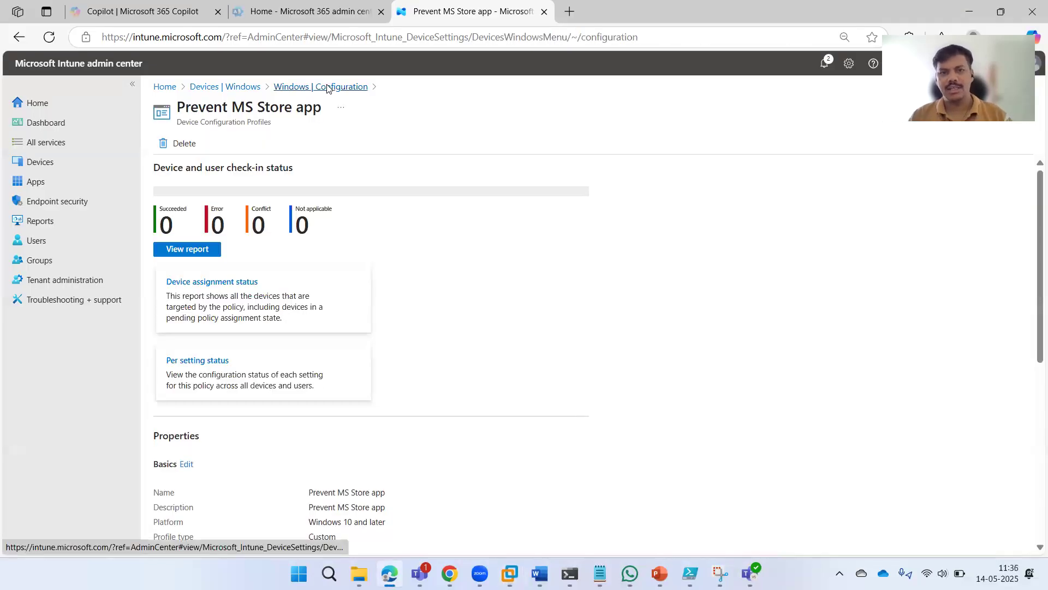
click(462, 228)
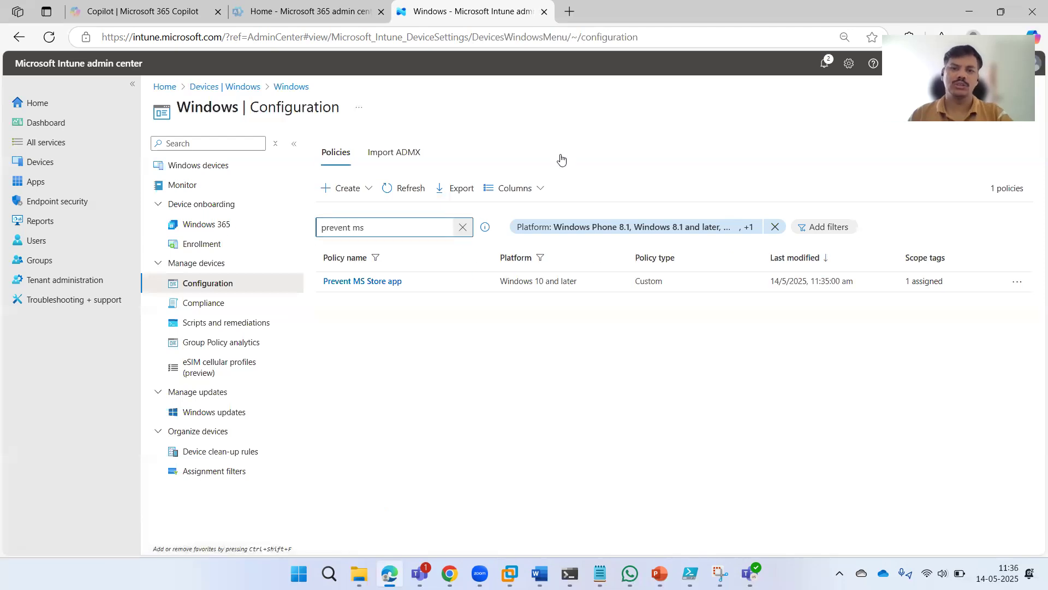
Step: Create a new policy with platform Windows 10 and later and profile type Settings catalog
click(358, 203)
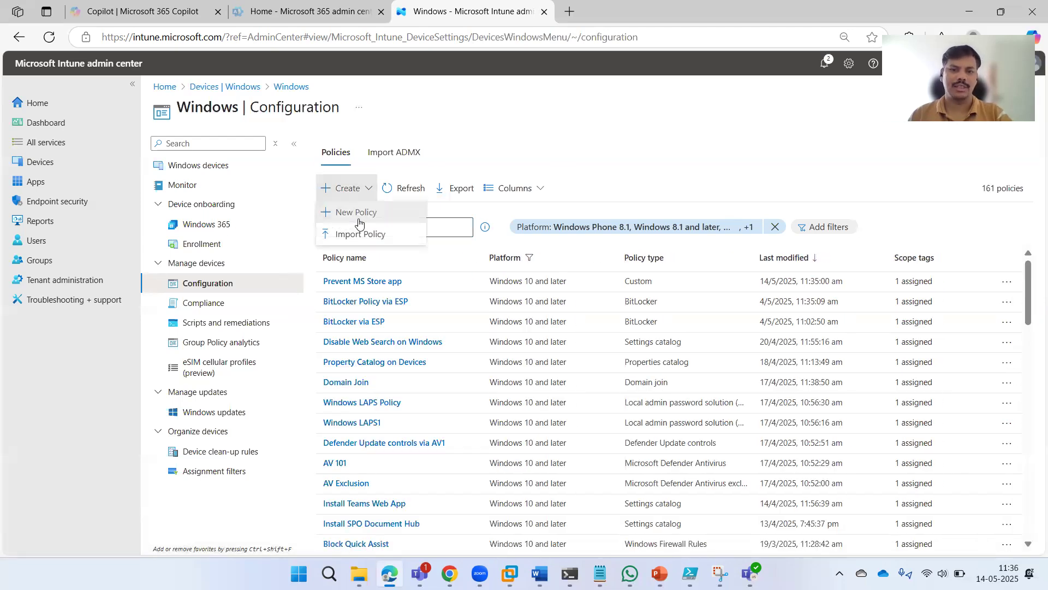
click(352, 211)
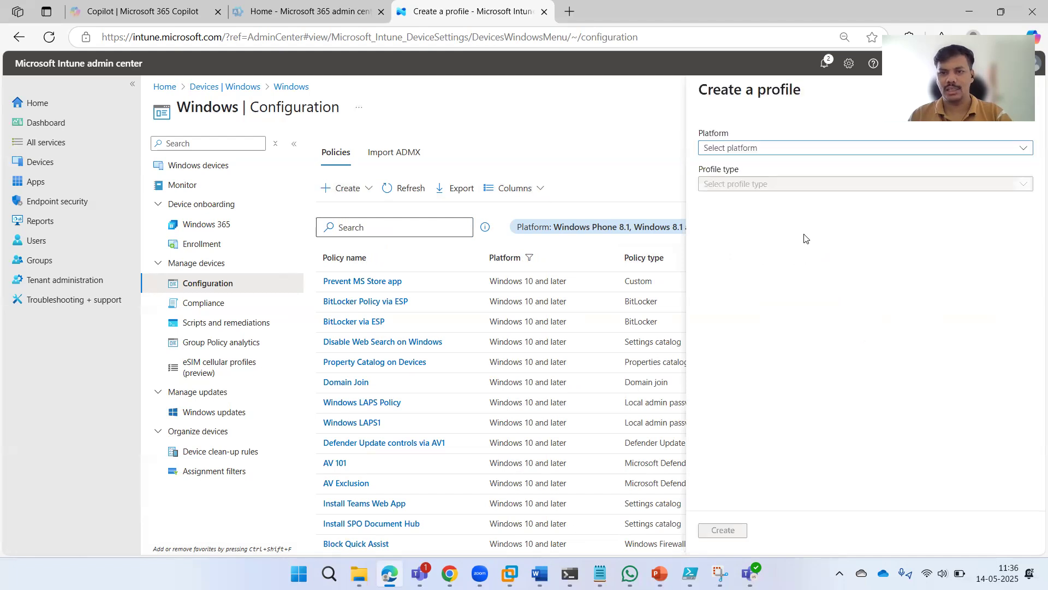
click(755, 155)
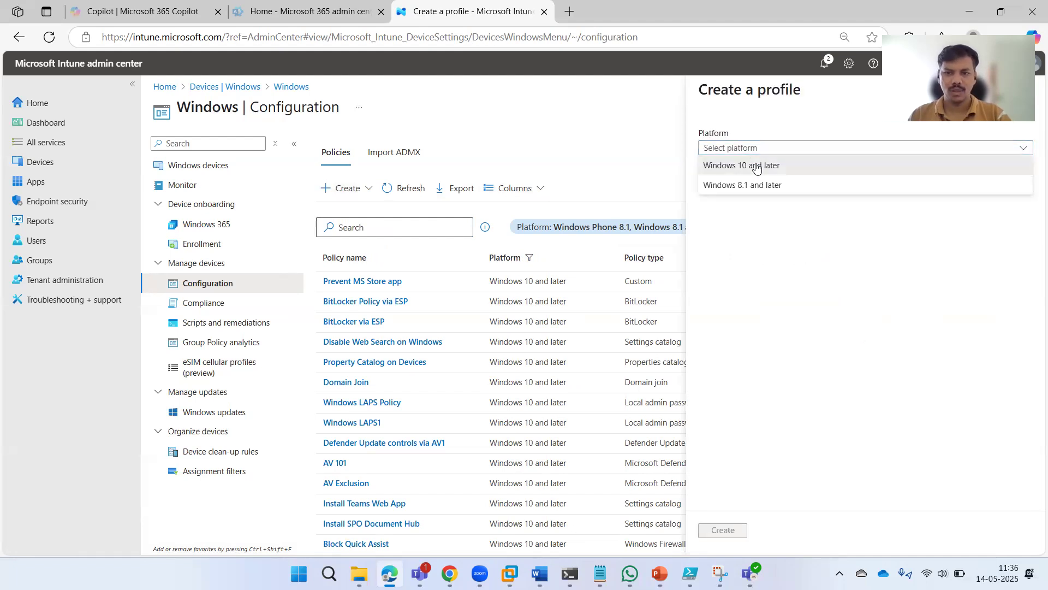
click(759, 165)
click(767, 184)
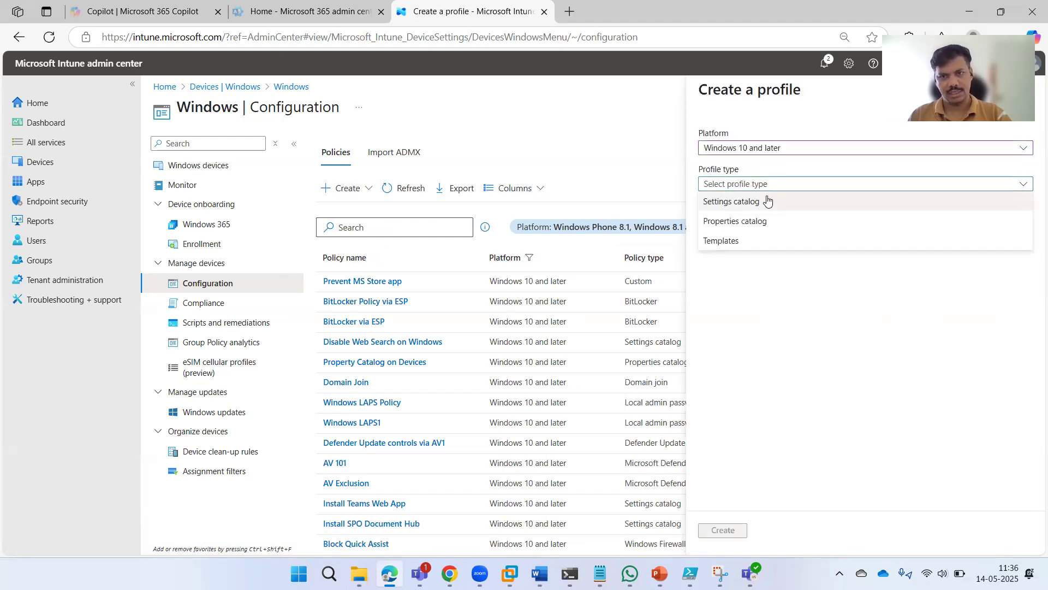
click(767, 200)
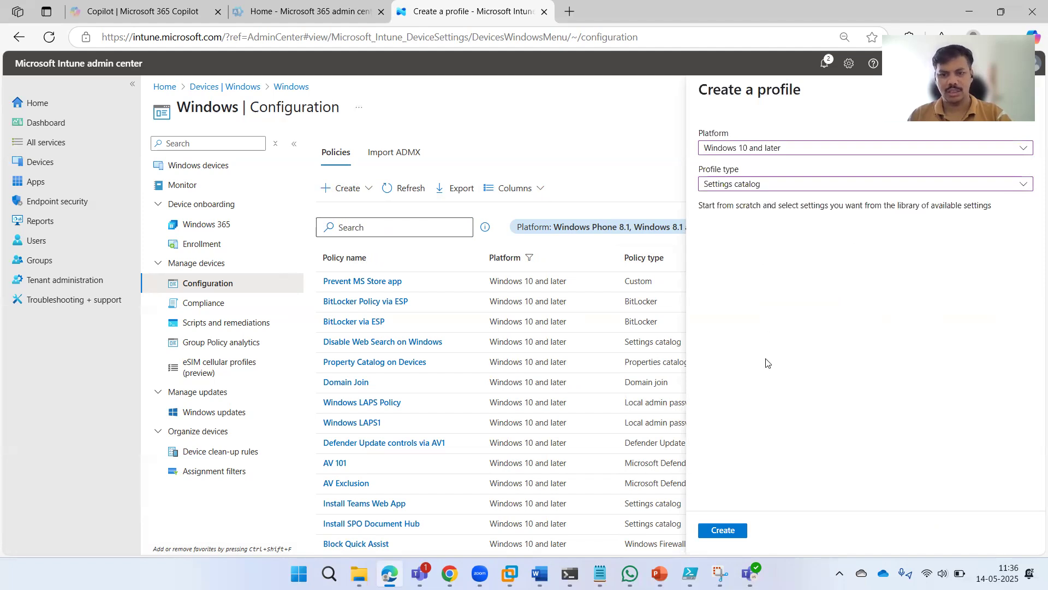
click(726, 529)
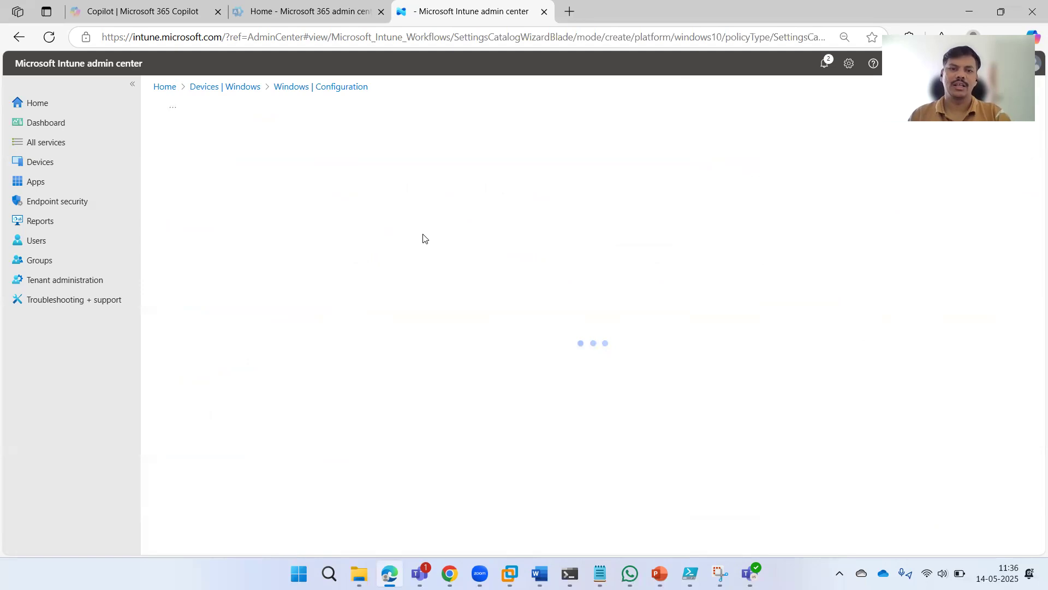
Step: Name the Settings catalog profile "Prevent MS Store app for Windows"
click(362, 181)
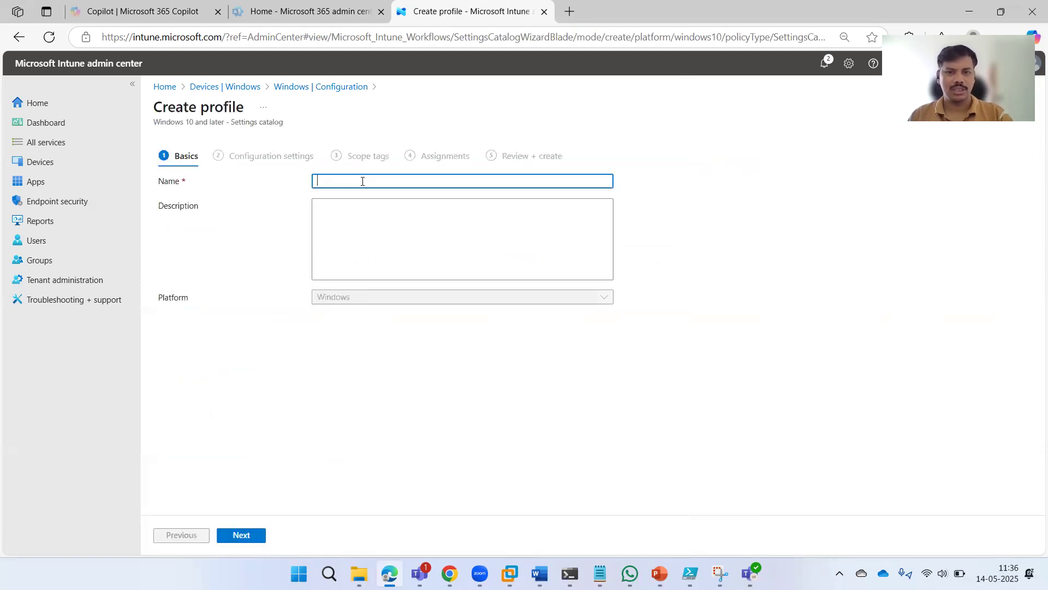
text(P)
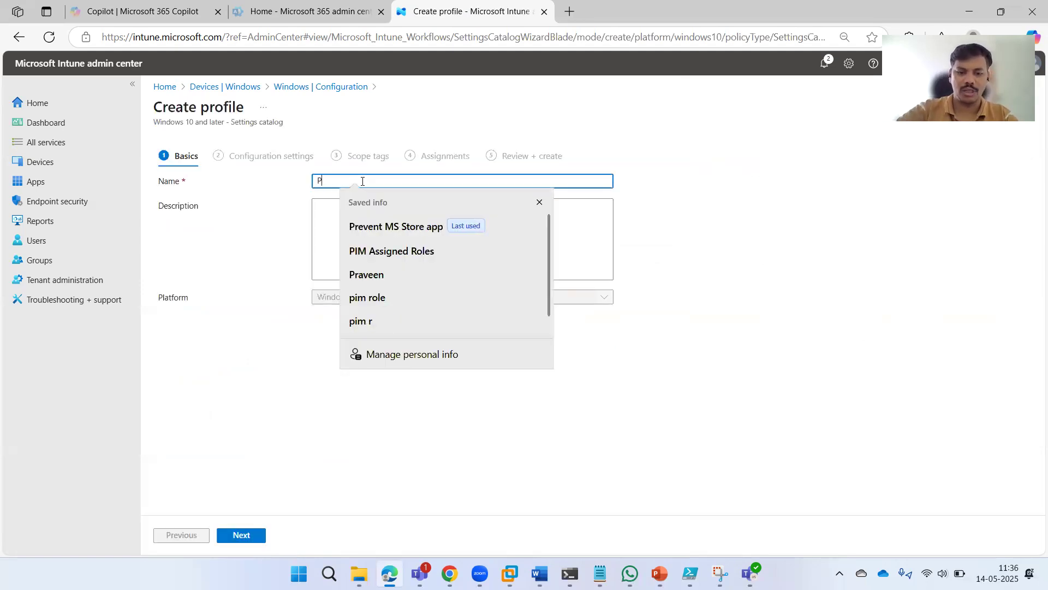
text(revent SB)
key(BackSpace)
key(BackSpace)
text(MS Store app)
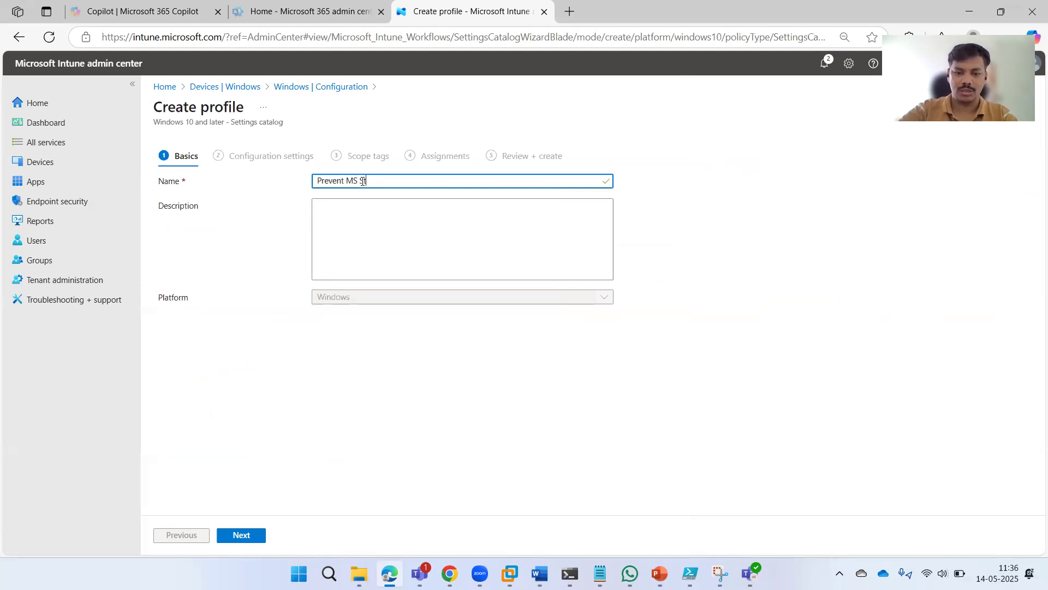
text( for Wind)
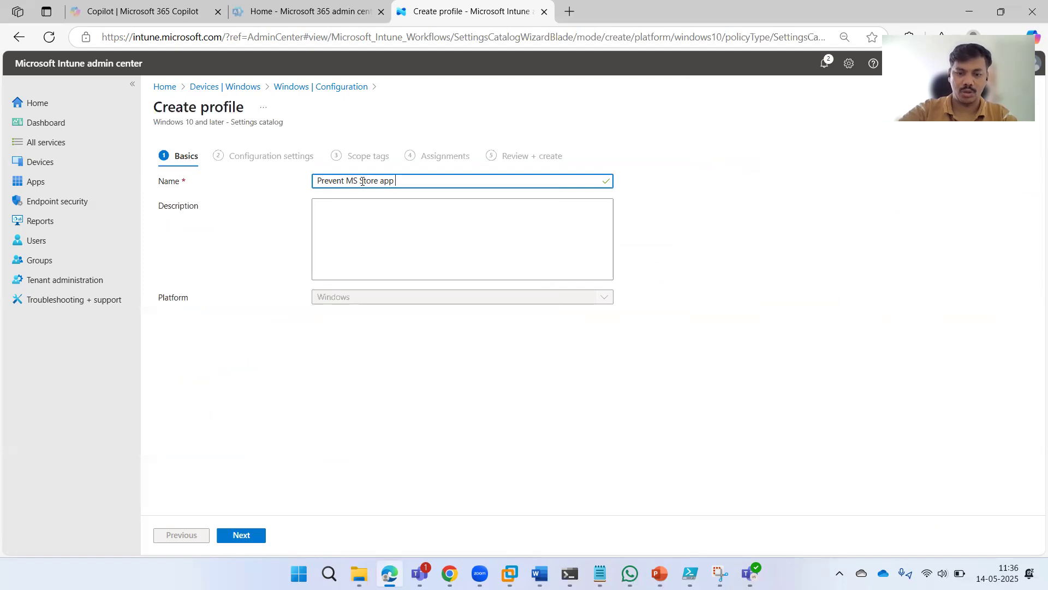
text(ows)
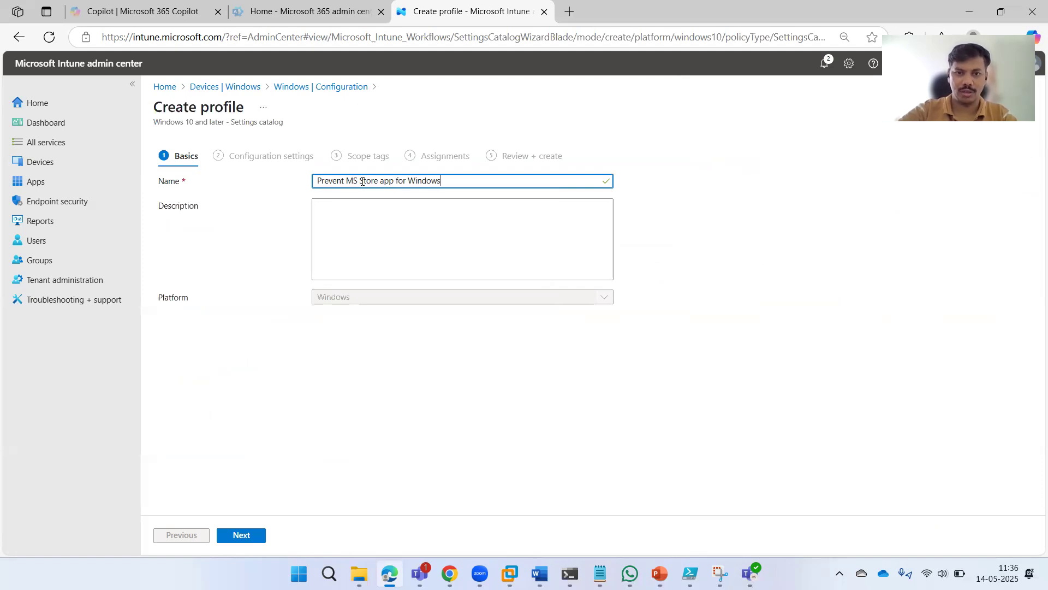
Step: Copy the profile name "Prevent MS Store app for Windows" into the description
key(ctrl+a)
key(ctrl+c)
click(377, 243)
key(ctrl+v)
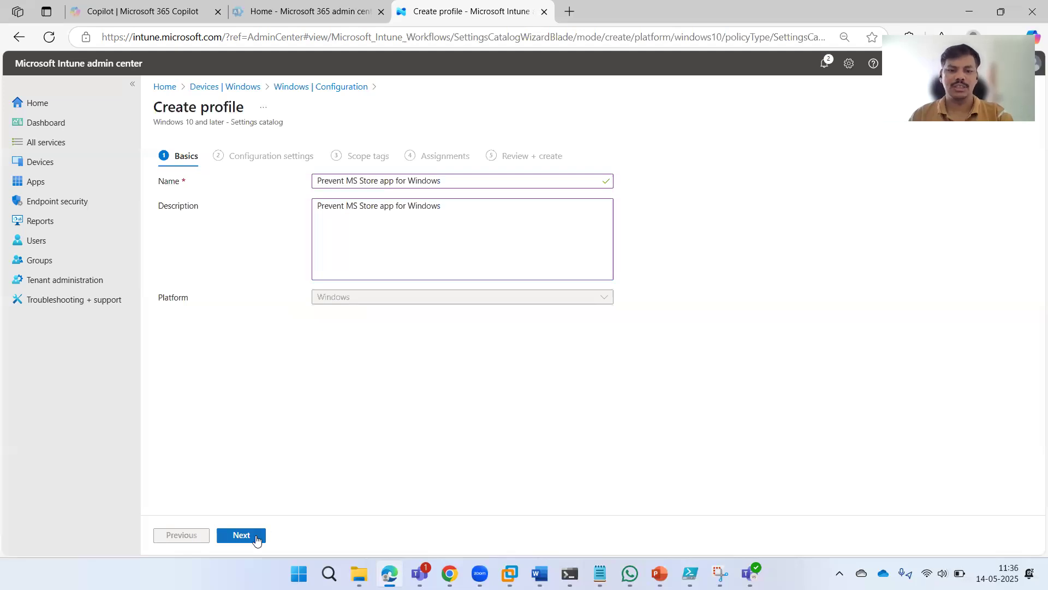
Step: Continue to the configuration settings, open the settings picker and search it for "Windows component"
click(256, 535)
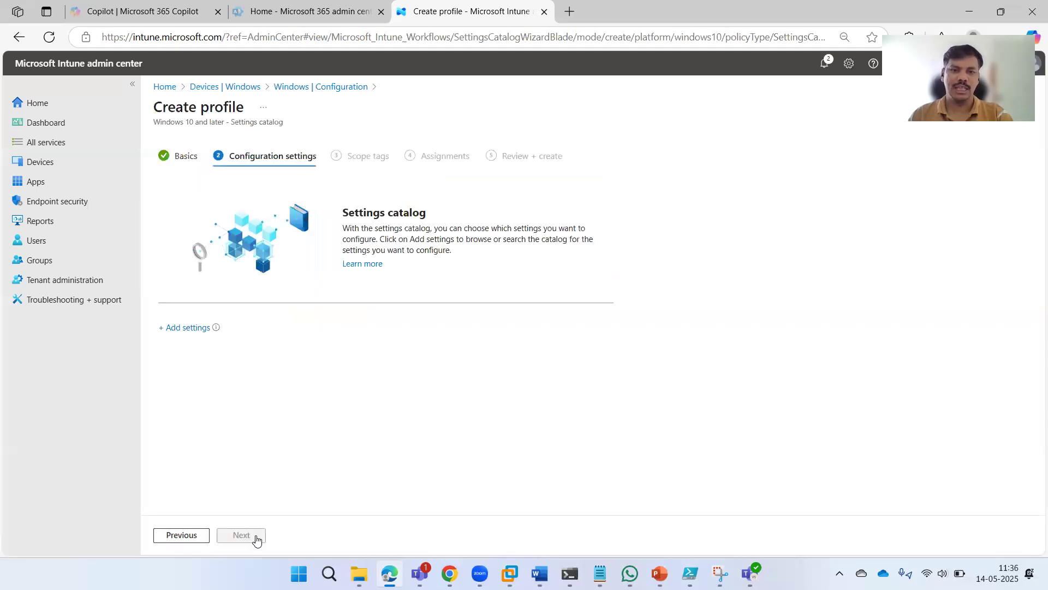
click(180, 332)
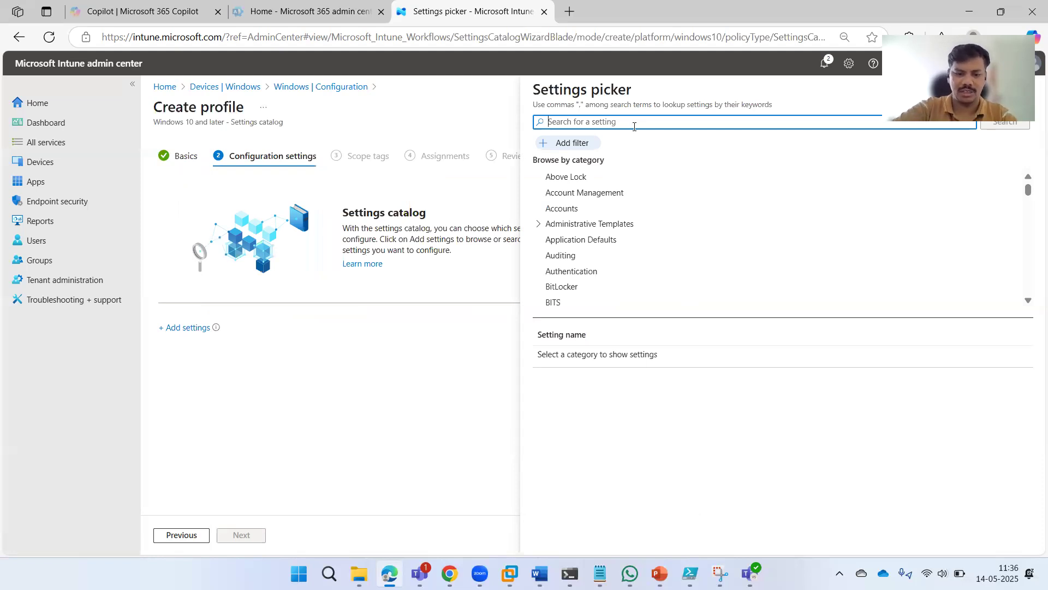
text(Windows c)
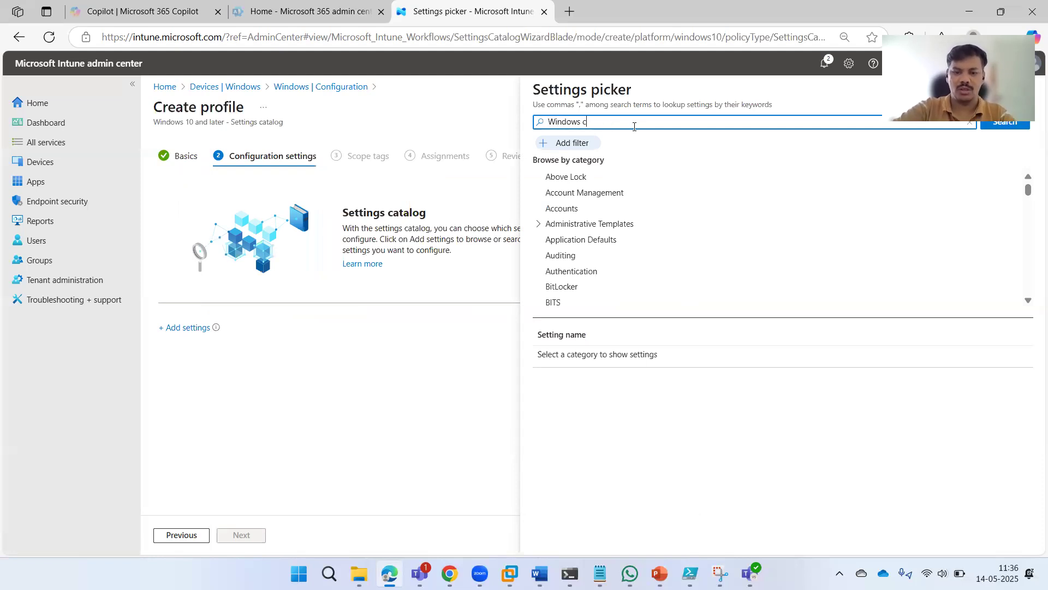
text(ompo)
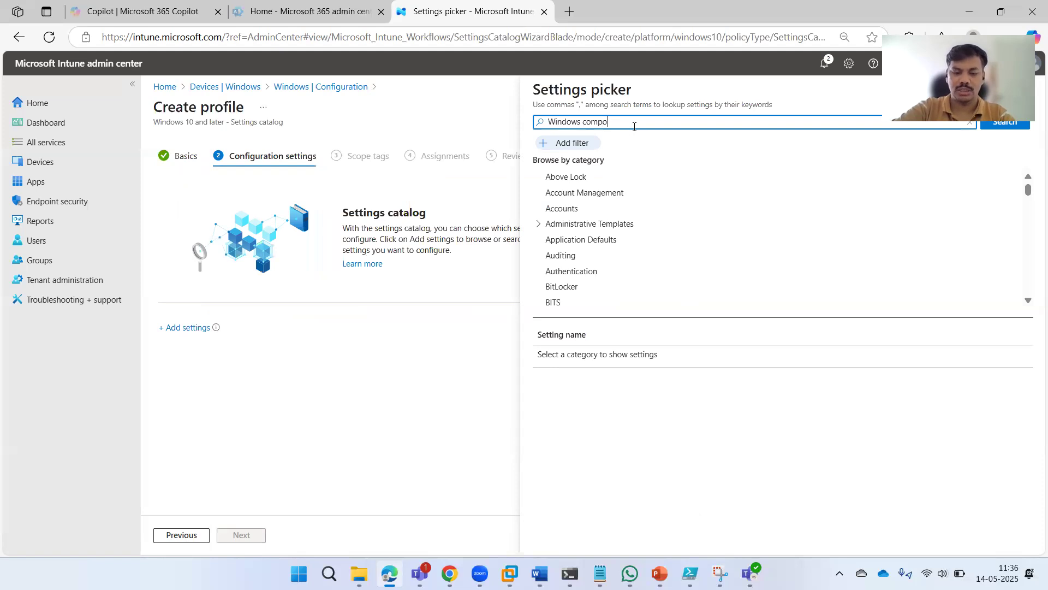
text(nent)
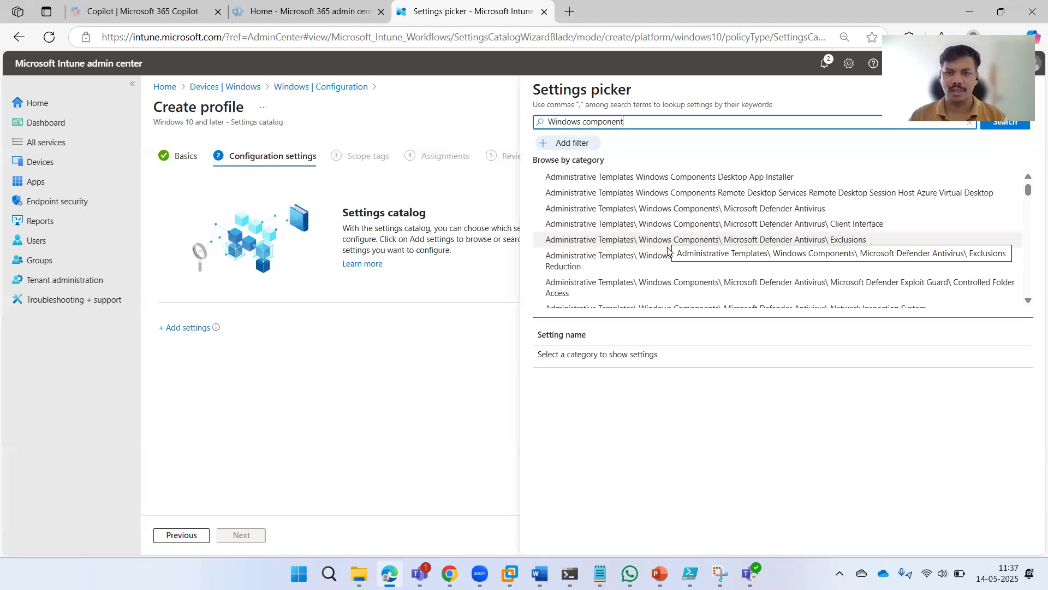
scroll(668, 251, down, 3)
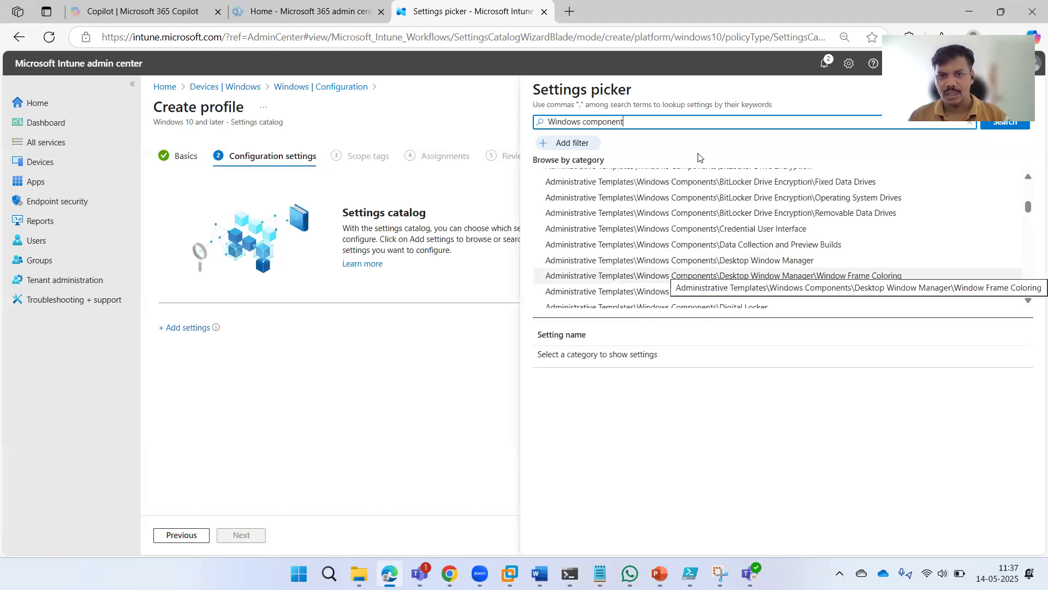
Step: Replace the settings picker search with "store" and run it
key(ctrl+a)
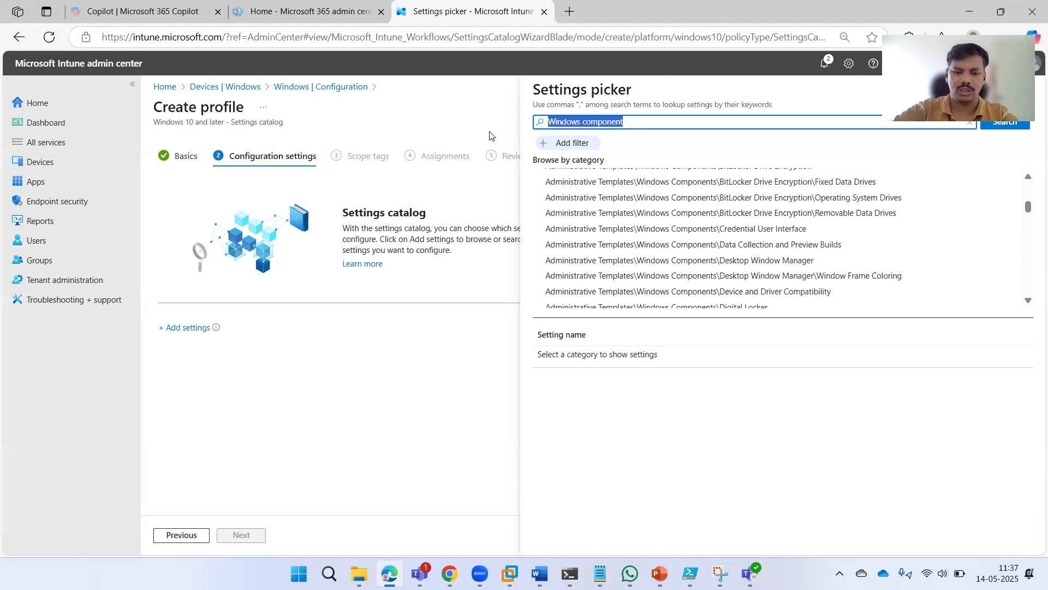
text(sote)
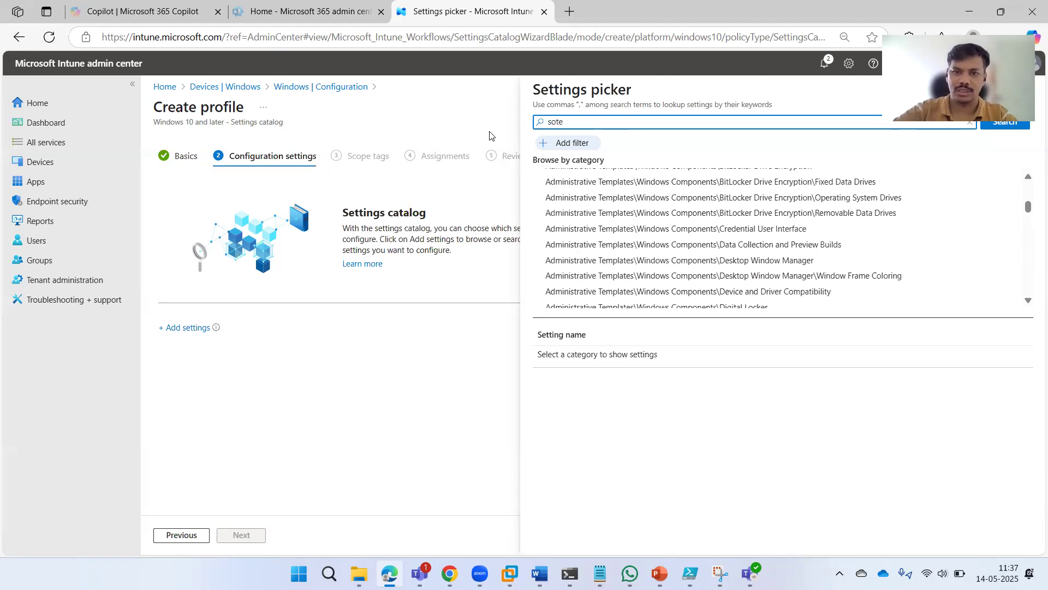
key(BackSpace)
key(BackSpace)
key(BackSpace)
text(tore)
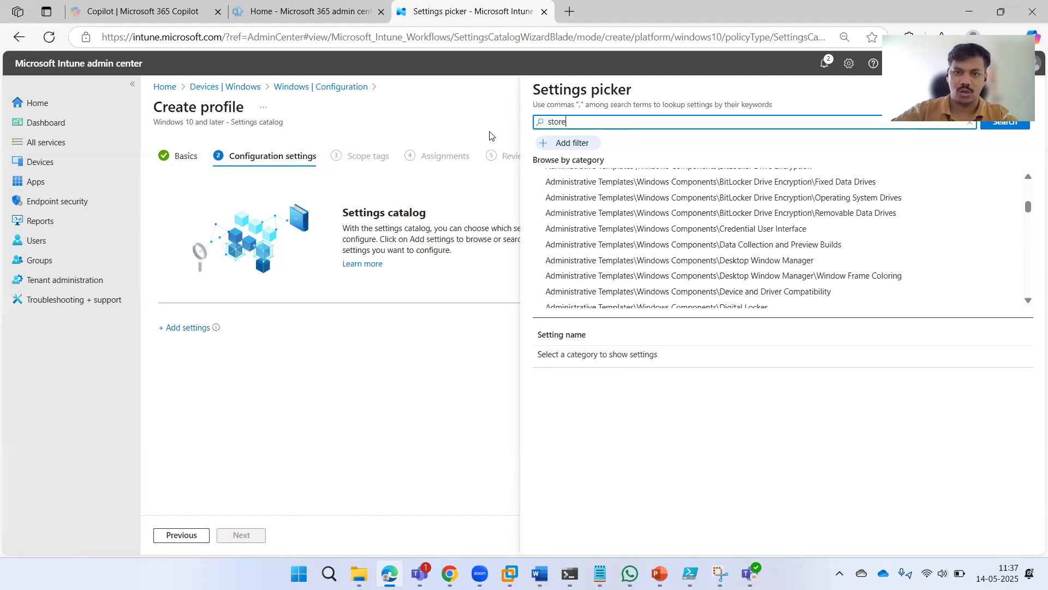
key(Return)
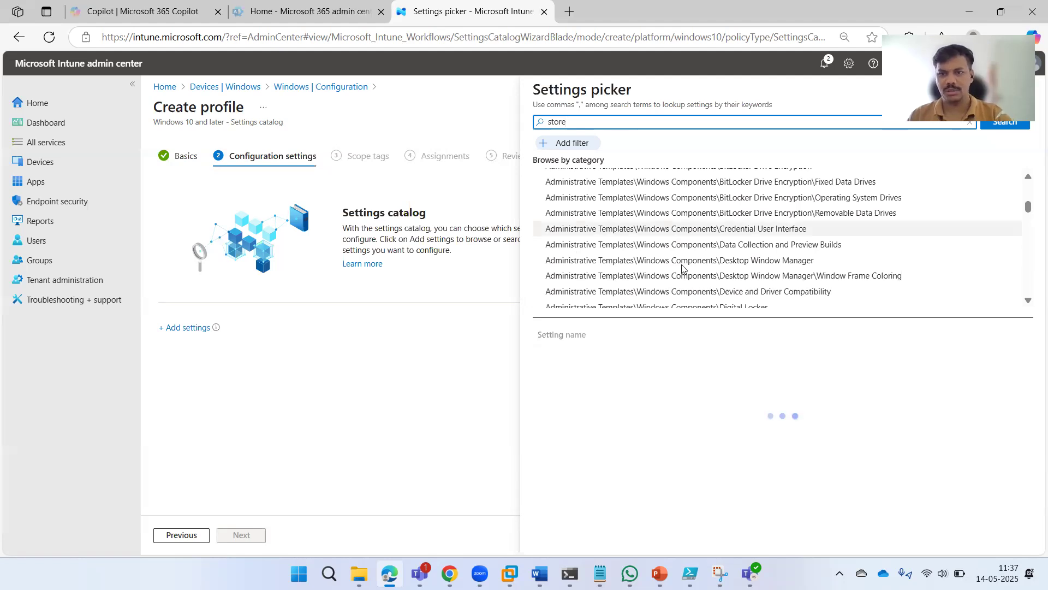
Step: Show the settings in the Administrative Templates\Windows Components\Store category
scroll(691, 272, up, 2)
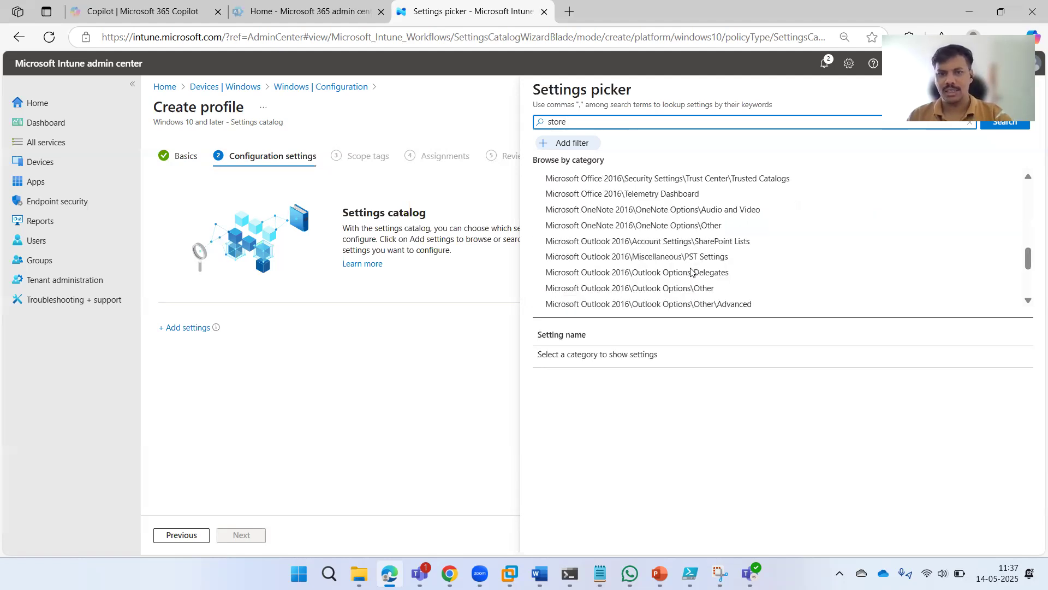
scroll(691, 272, up, 5)
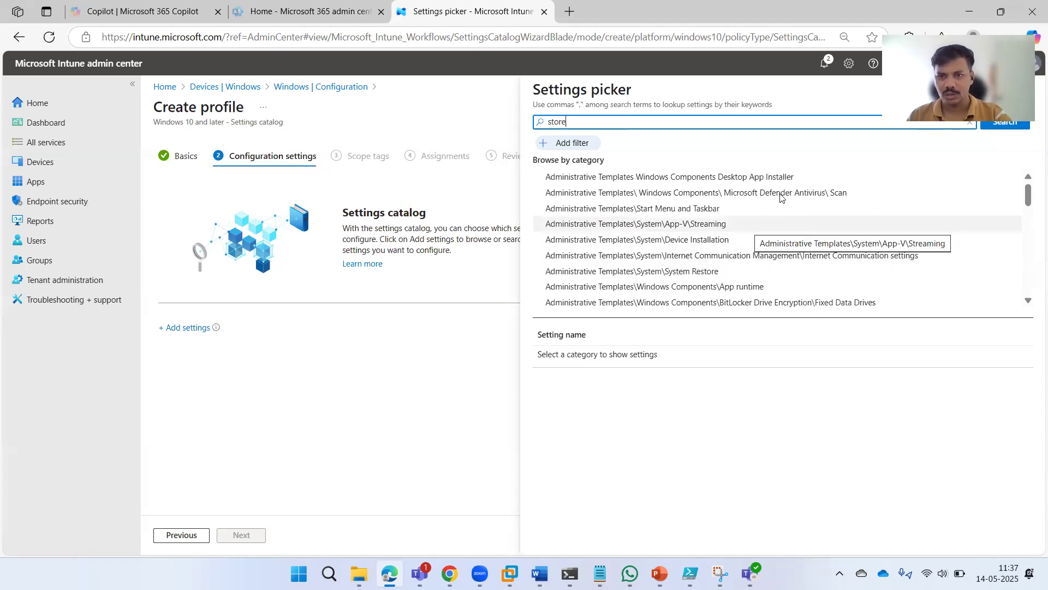
scroll(798, 226, down, 1)
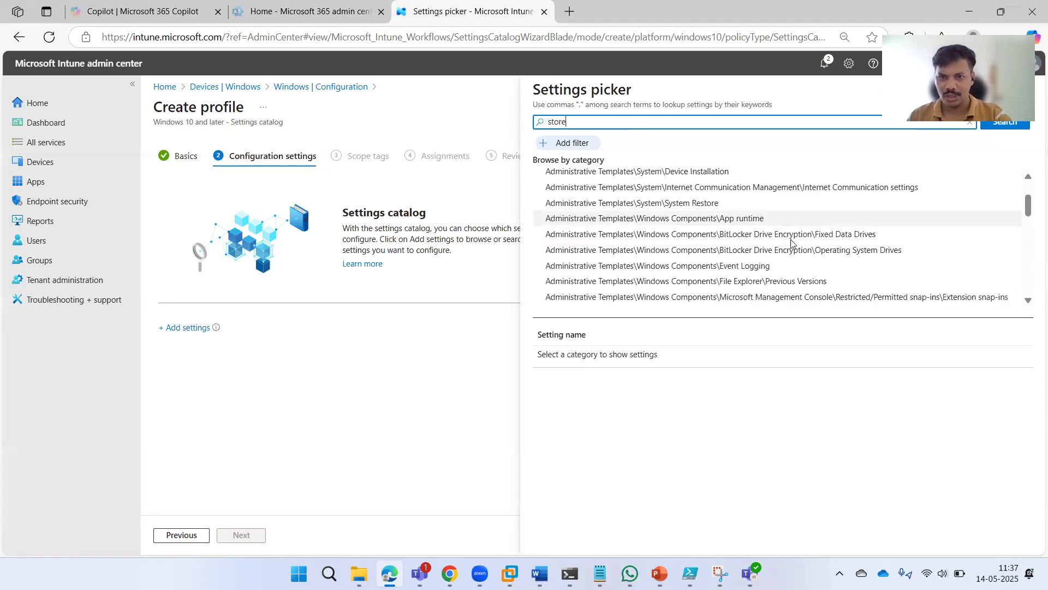
scroll(795, 249, down, 1)
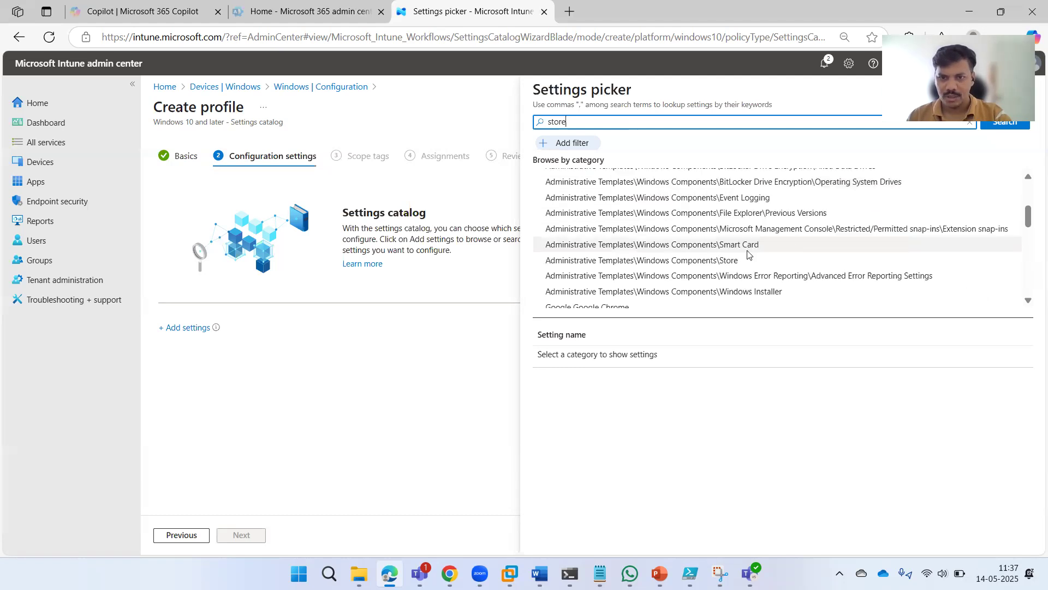
click(672, 260)
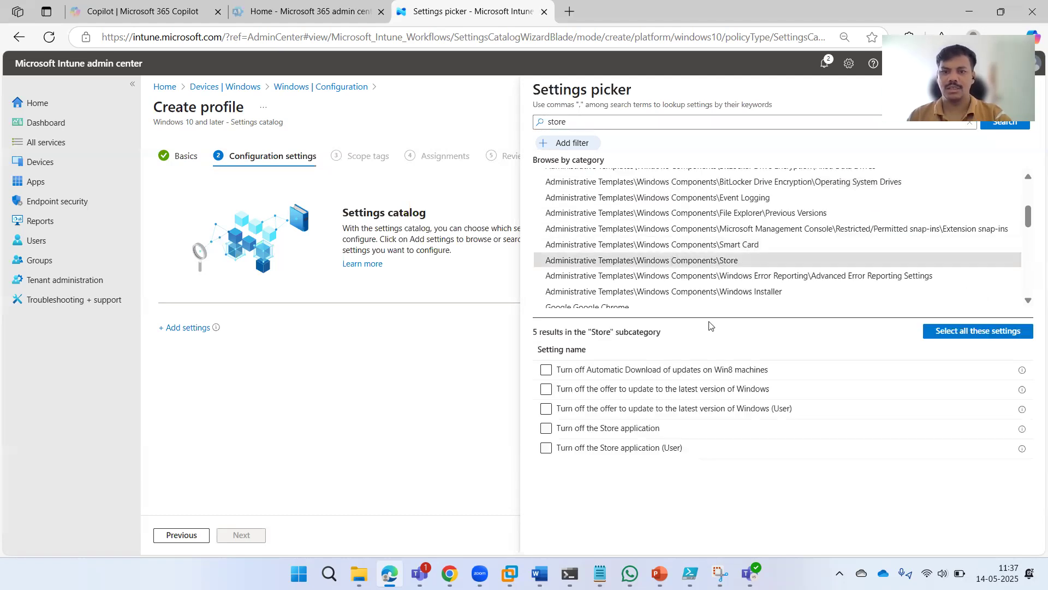
Step: Add the settings "Turn off the Store application" and "Turn off the Store application (User)" to the profile
click(764, 391)
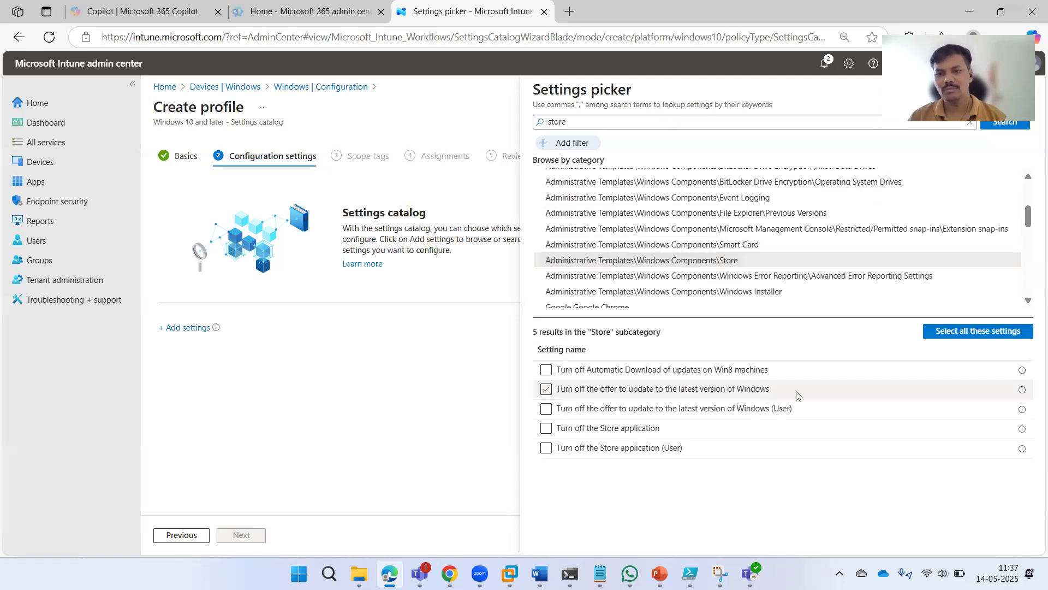
click(796, 393)
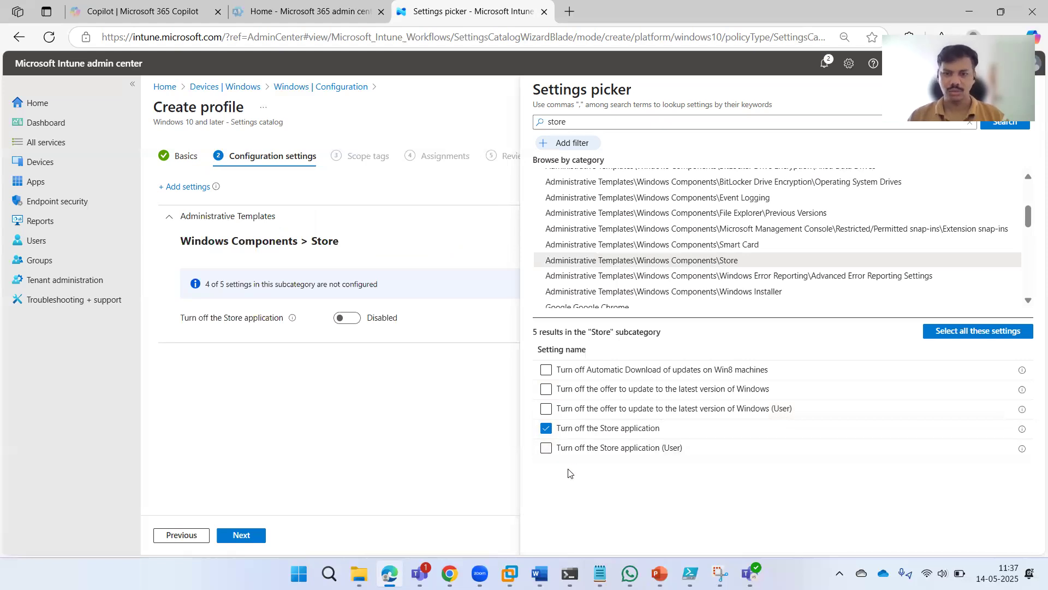
click(547, 449)
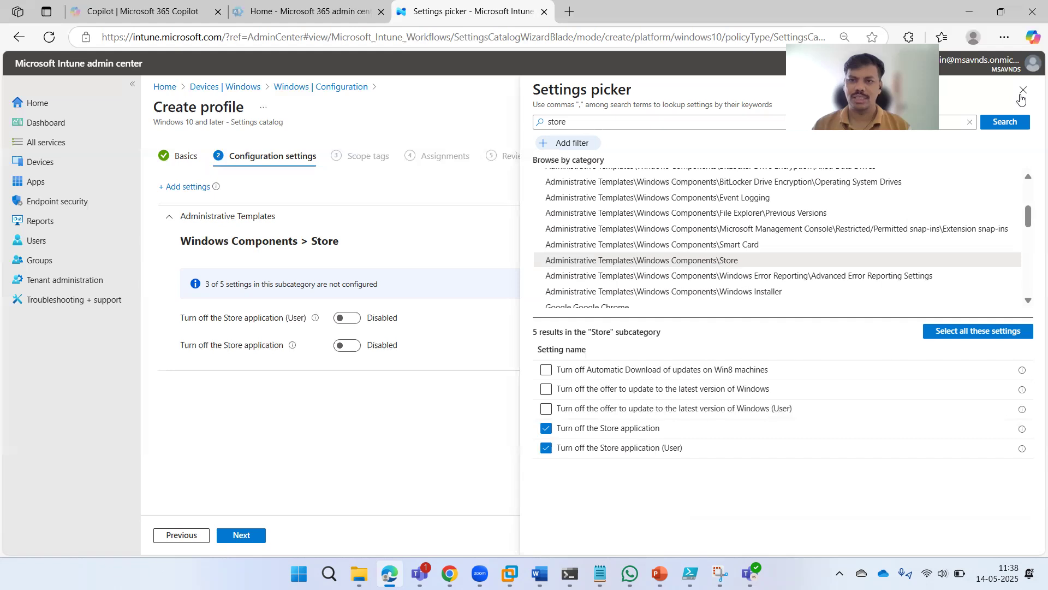
Step: Close the settings picker and set both the user and device "Turn off the Store application" settings to Enabled
click(347, 321)
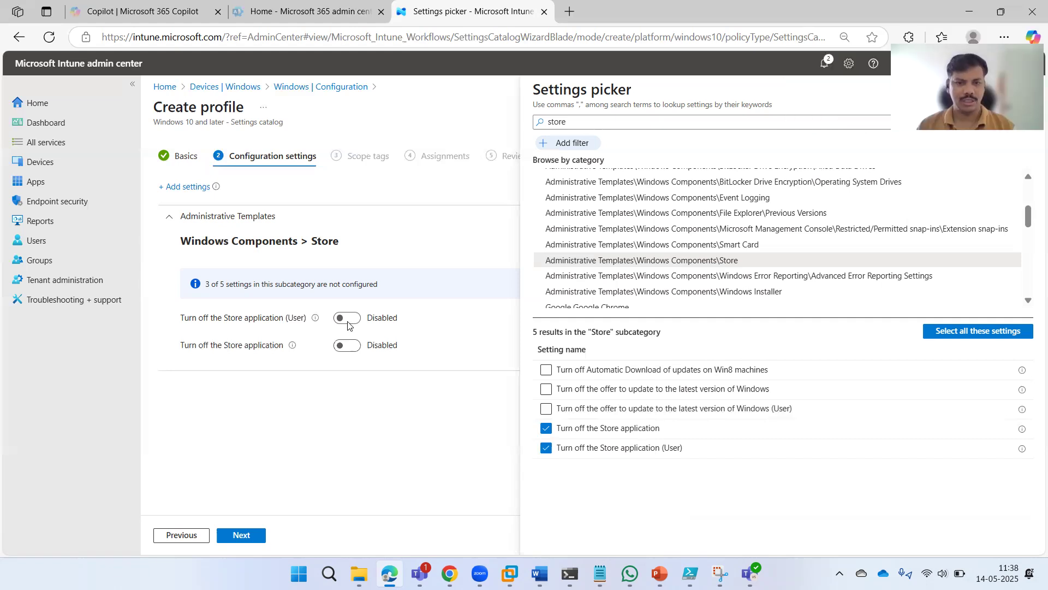
click(417, 417)
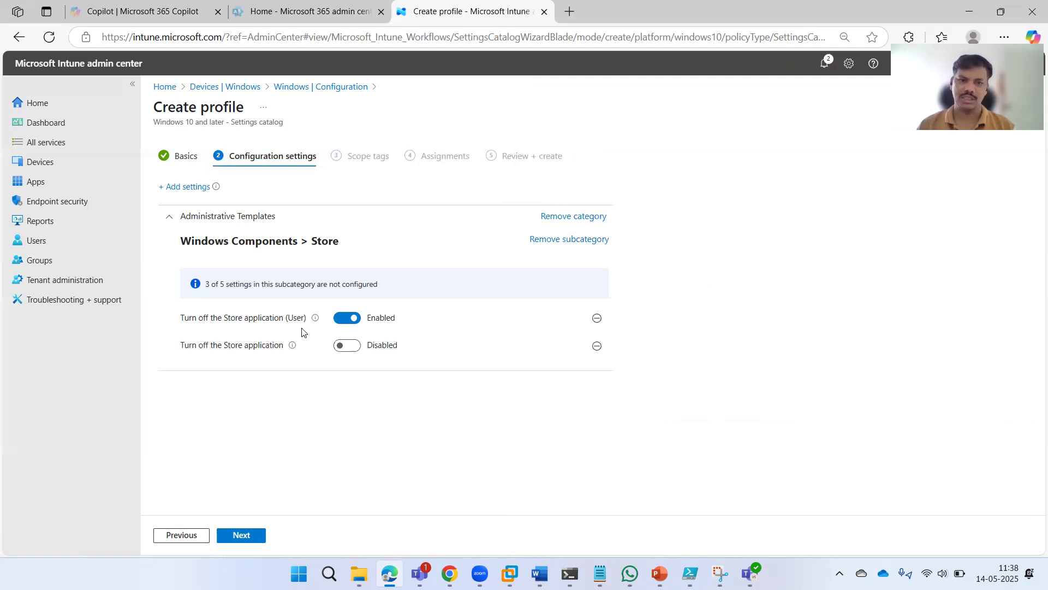
mouse_move(314, 323)
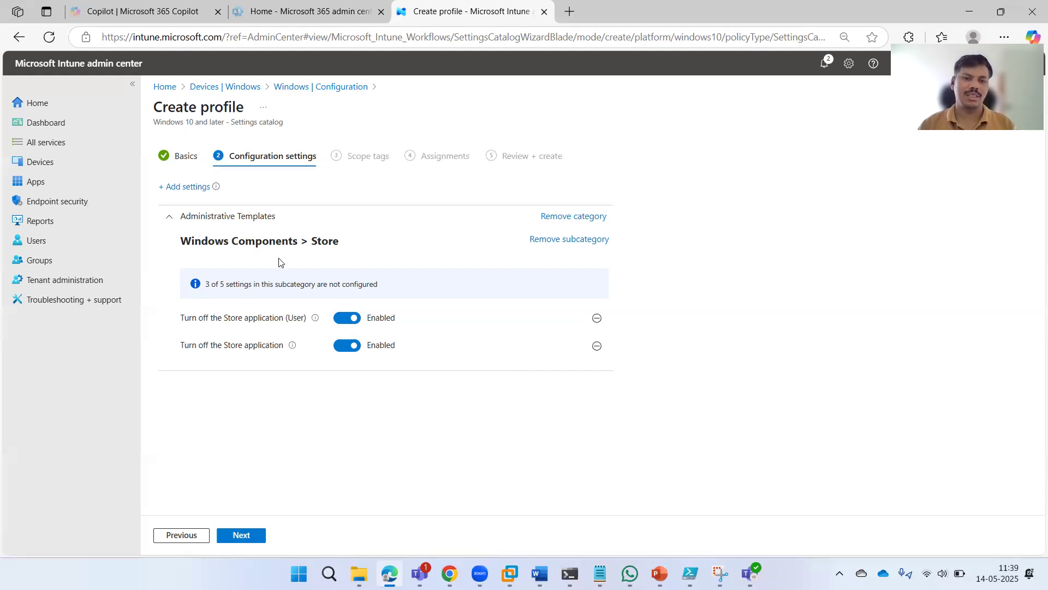
Step: Keep the Default scope tag and assign the profile to all devices
drag(181, 240, 344, 240)
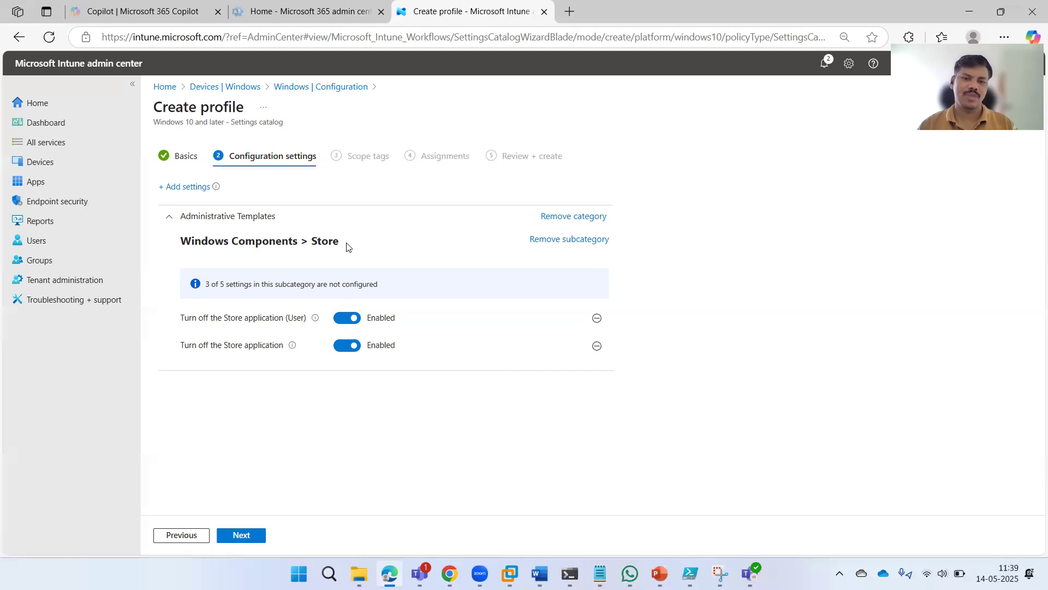
click(359, 427)
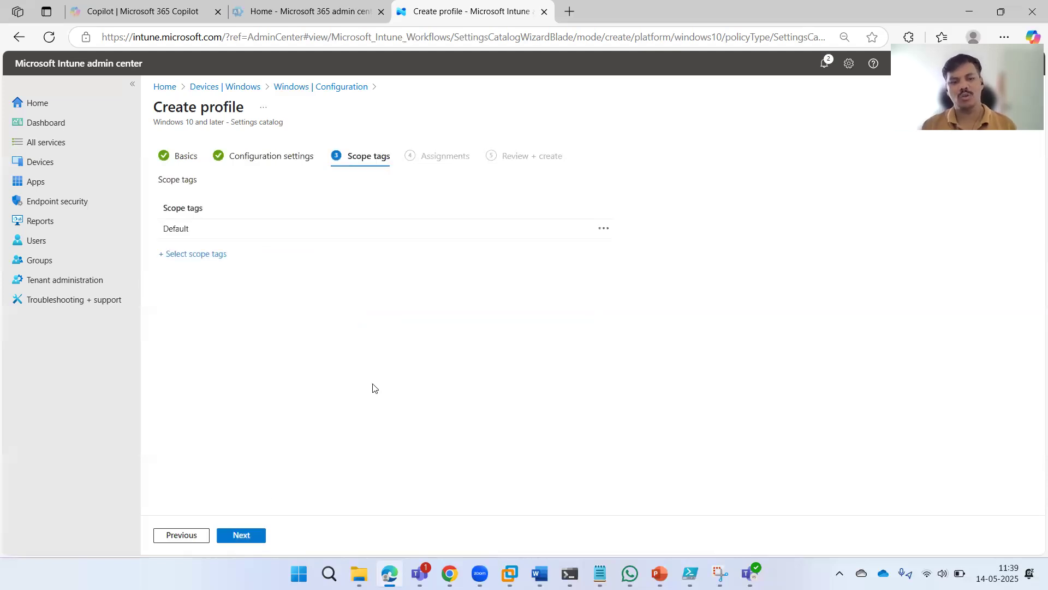
click(248, 536)
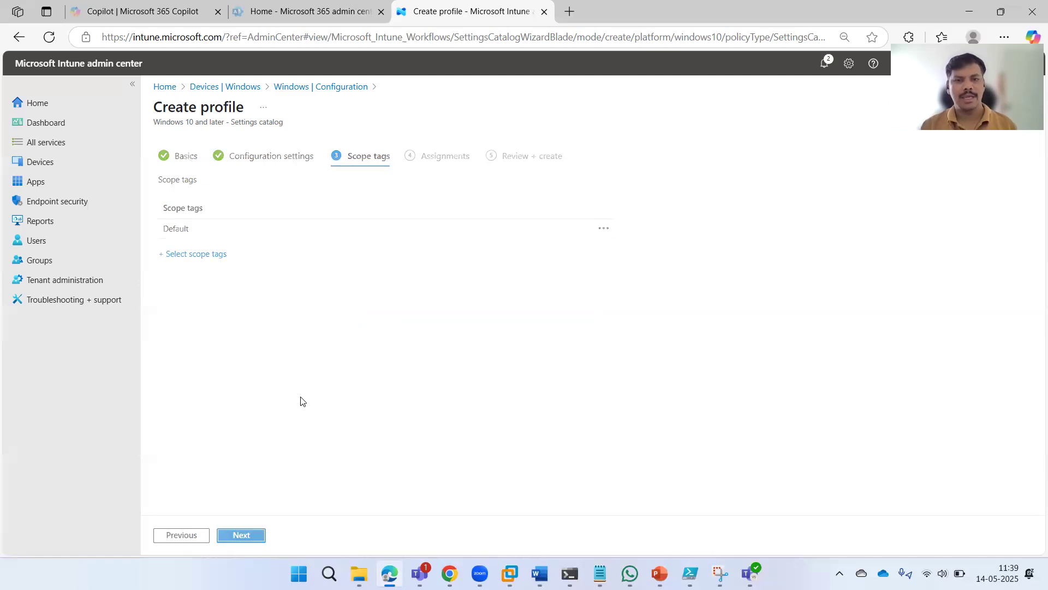
click(334, 201)
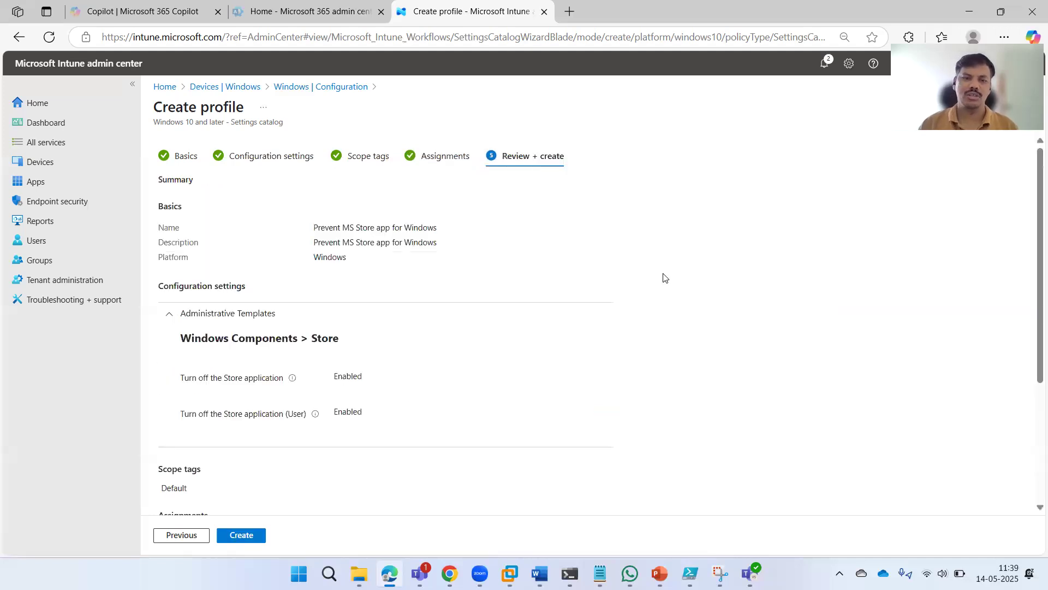
Step: Review the profile's summary of Store settings, scope tags and assignments, and create the profile
scroll(675, 287, down, 3)
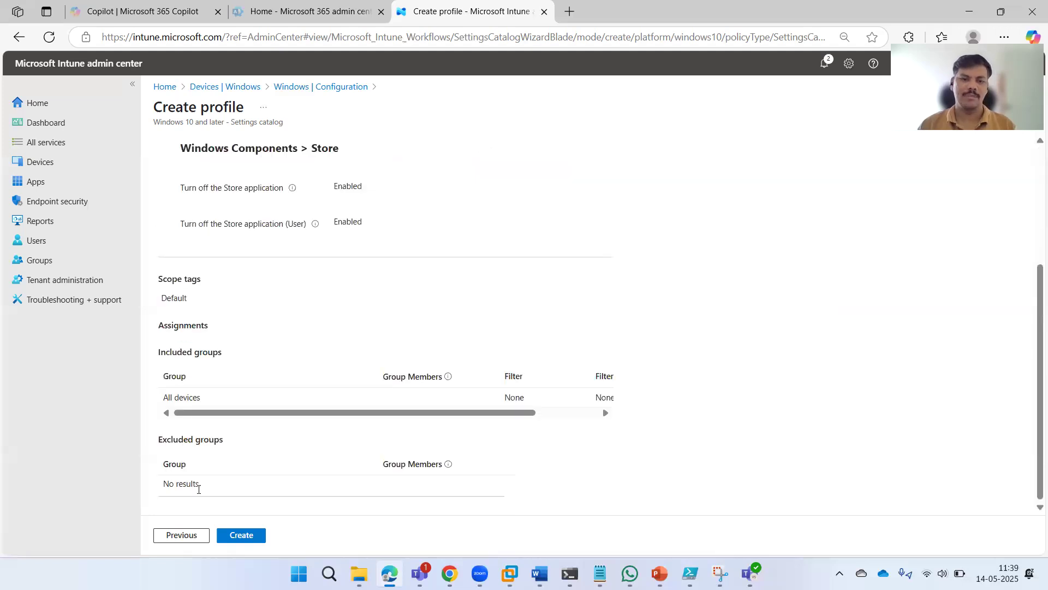
scroll(400, 333, up, 1)
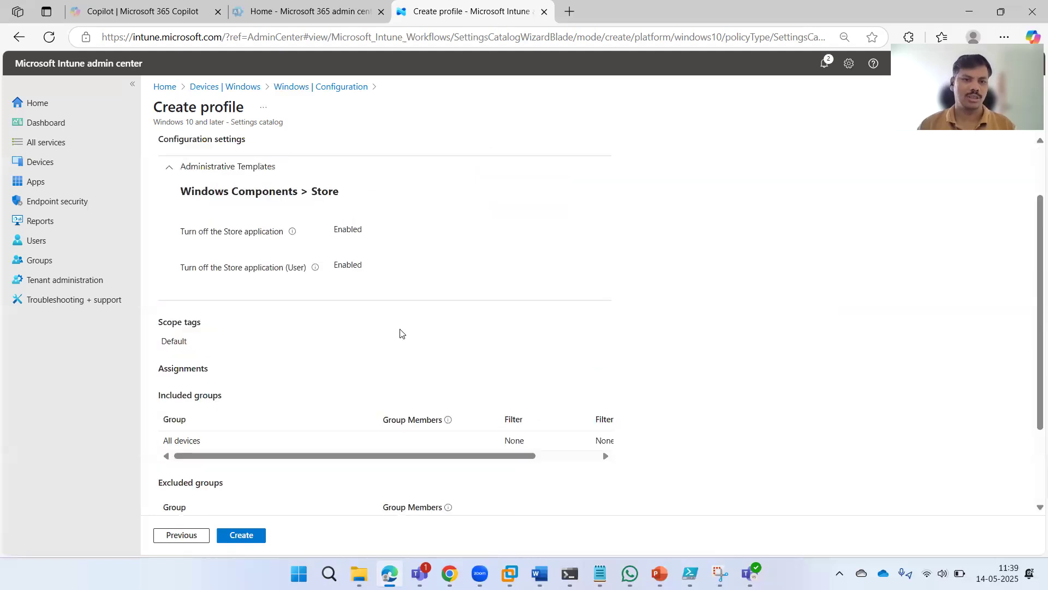
scroll(401, 330, up, 3)
scroll(571, 294, down, 1)
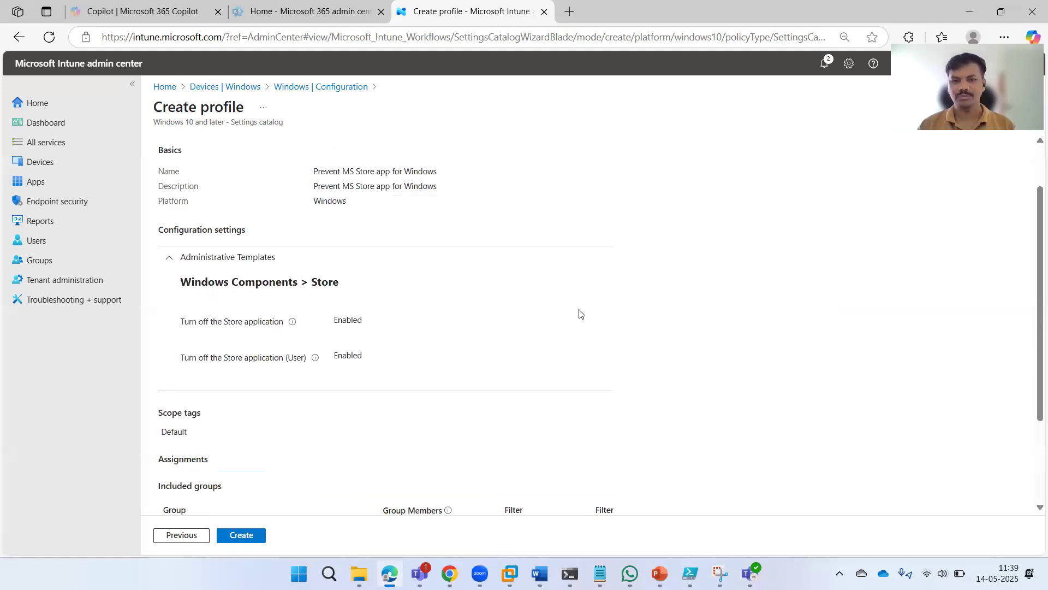
scroll(231, 501, down, 3)
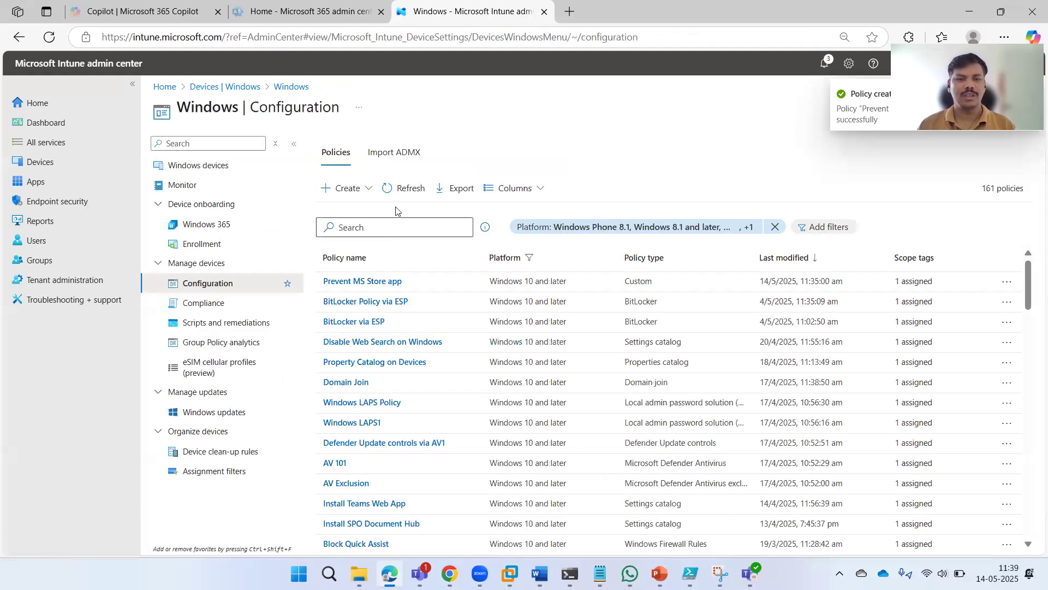
Step: Refresh the Windows configuration policy list and go to the Windows devices page
click(403, 186)
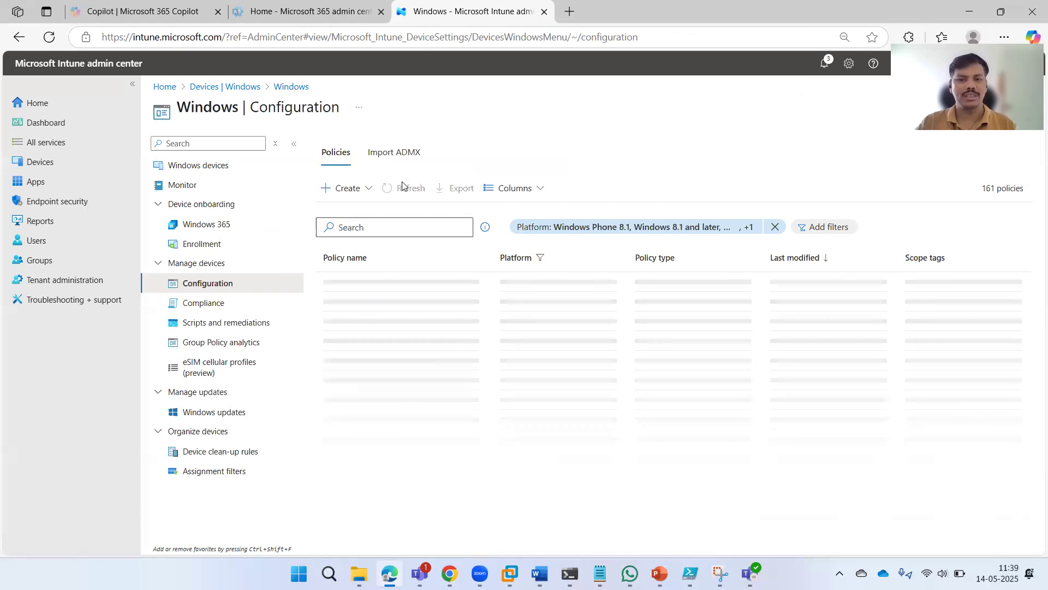
click(66, 167)
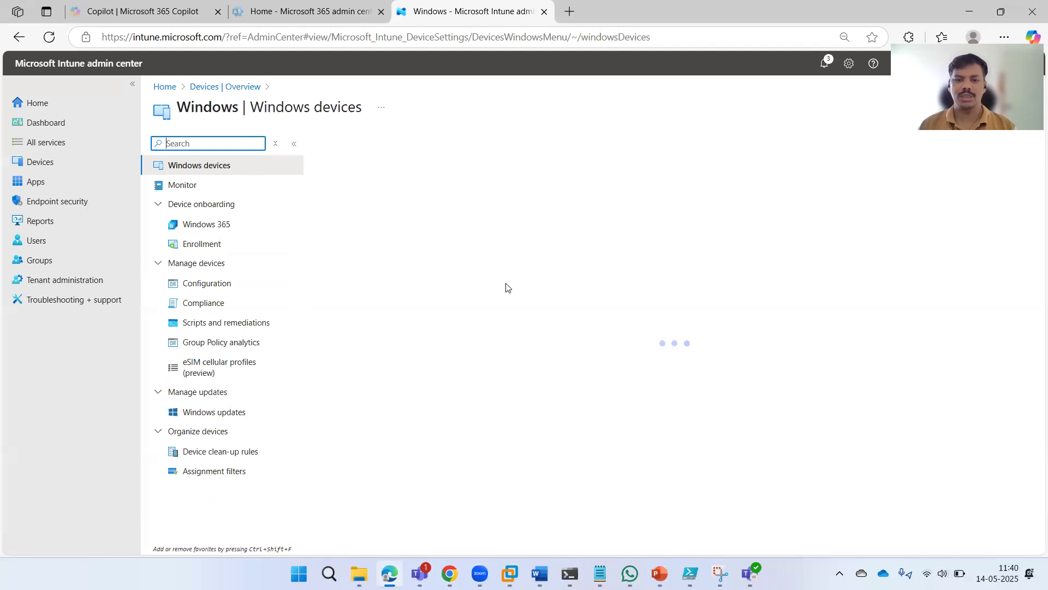
Step: Switch to VMware Workstation, check the Windows 10 x64 VM, and return to the Windows 11 x64 VM
click(510, 572)
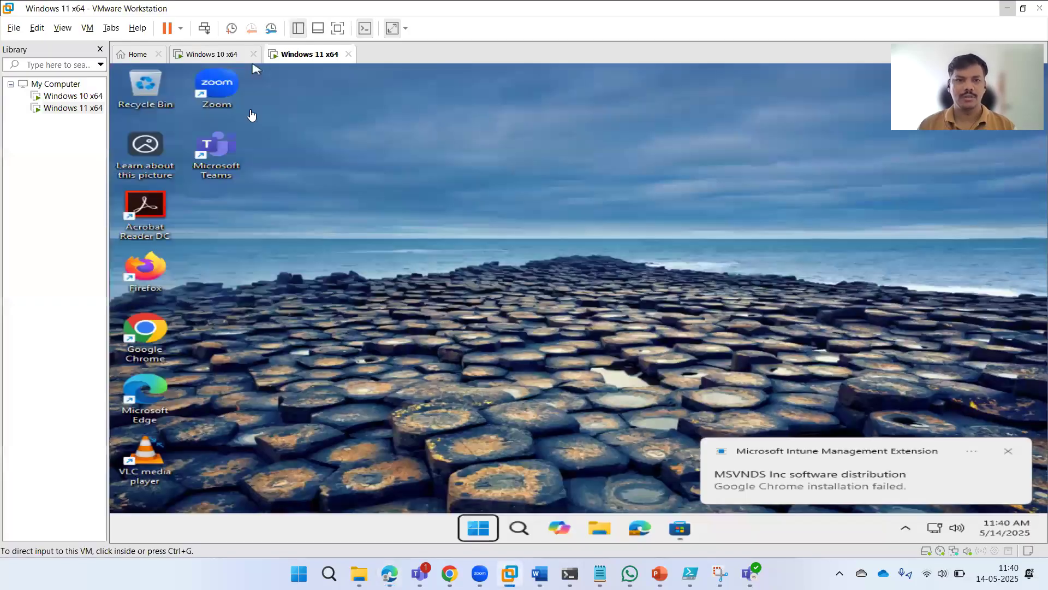
click(248, 57)
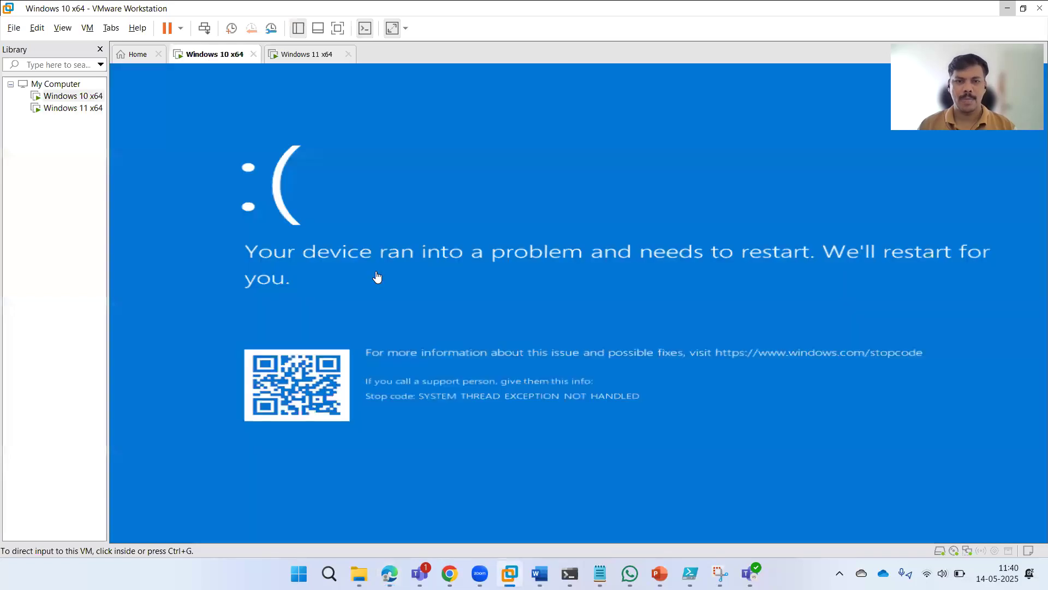
click(285, 57)
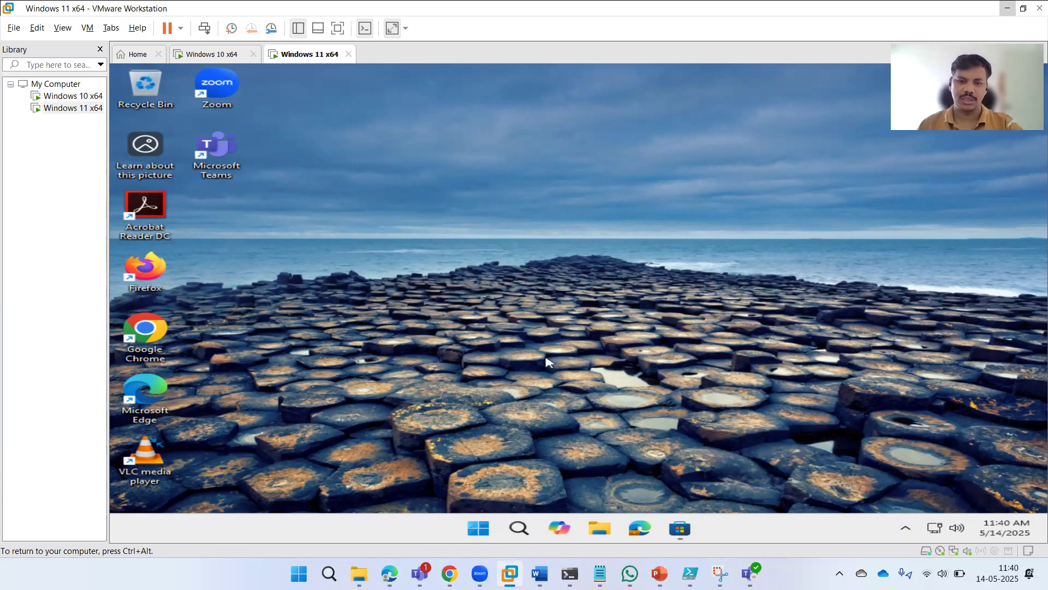
Step: Search for cmd in the Windows 11 VM and launch Command Prompt
click(479, 528)
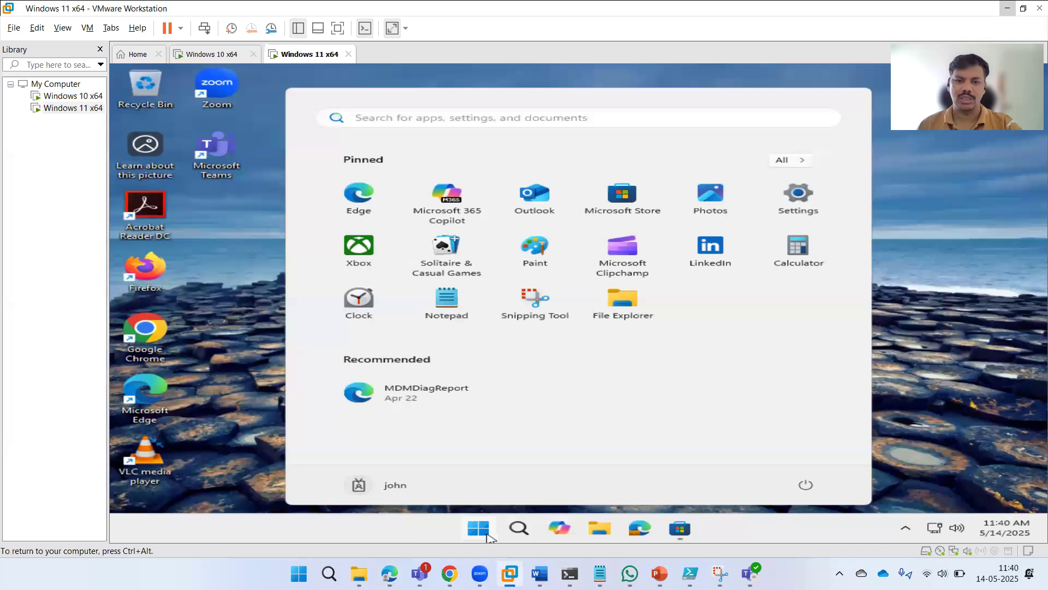
click(480, 530)
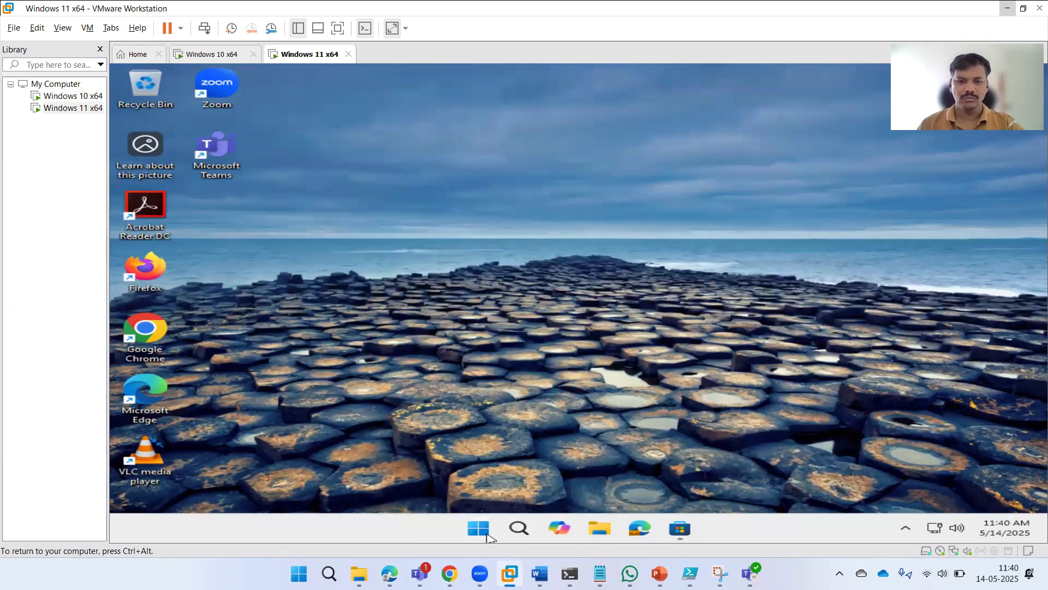
click(488, 535)
text(cmd)
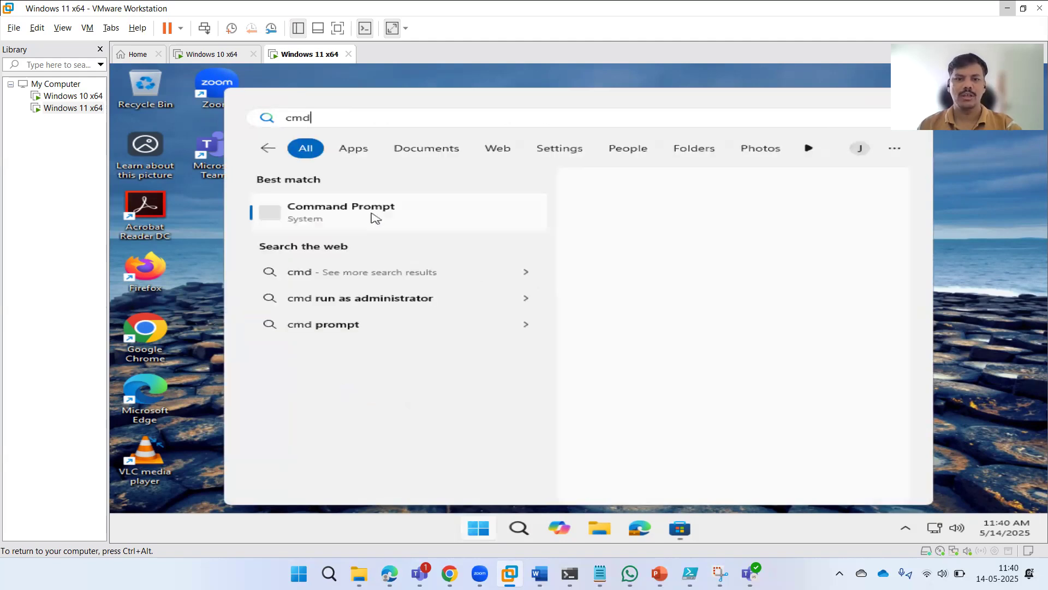
click(425, 221)
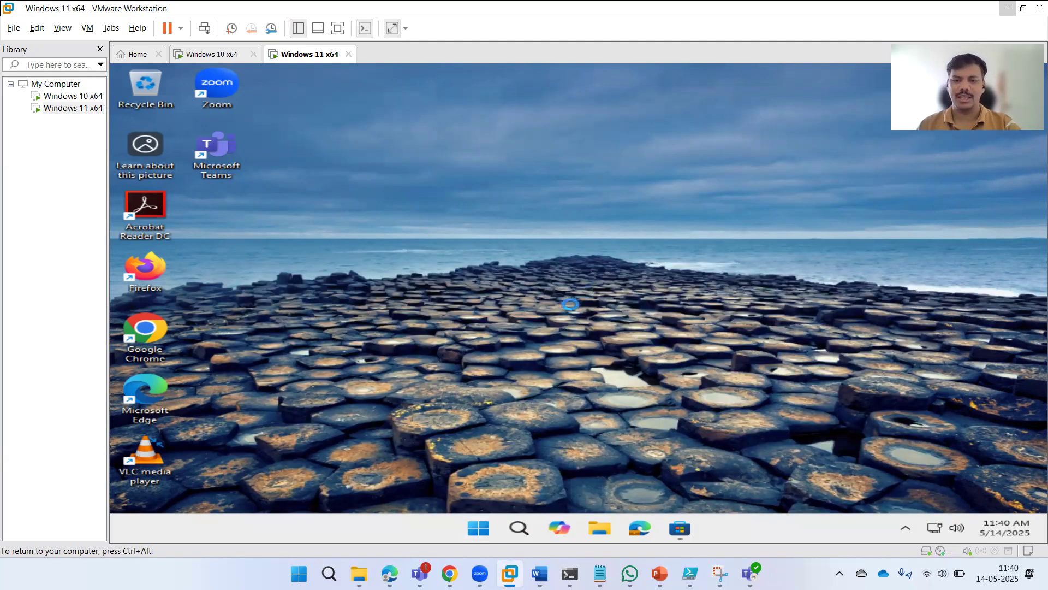
Step: Reload the Windows devices page in the Intune admin center, and return to the Windows 11 VM to refresh its desktop
click(1007, 14)
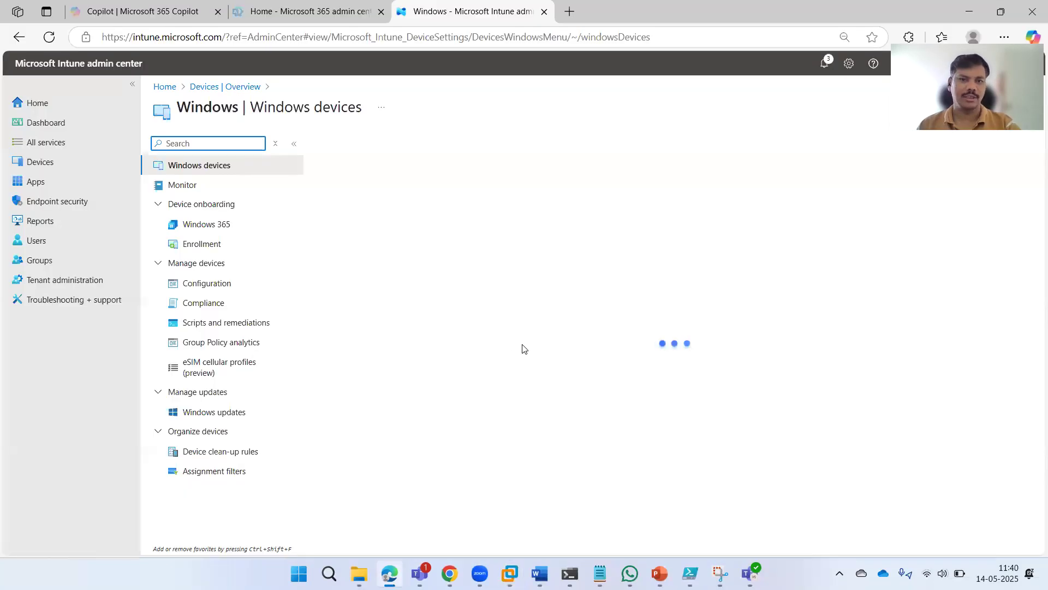
click(51, 39)
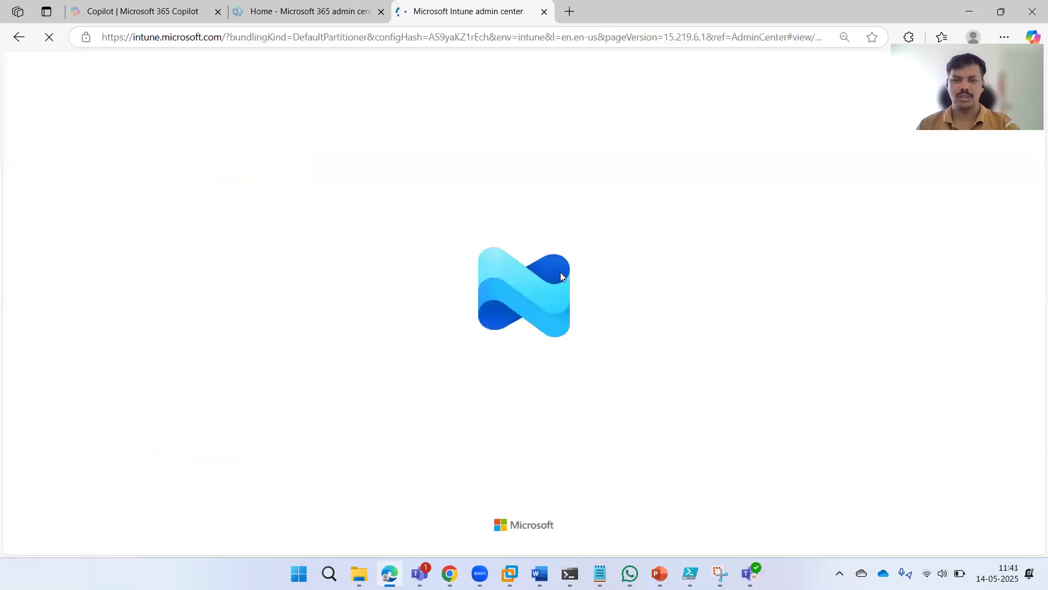
click(511, 572)
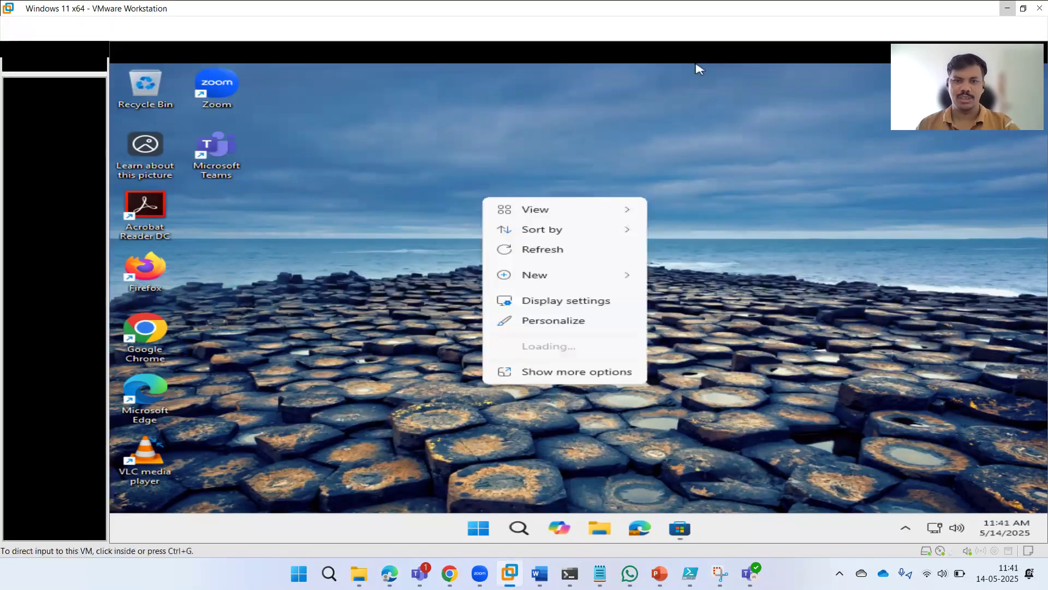
click(552, 250)
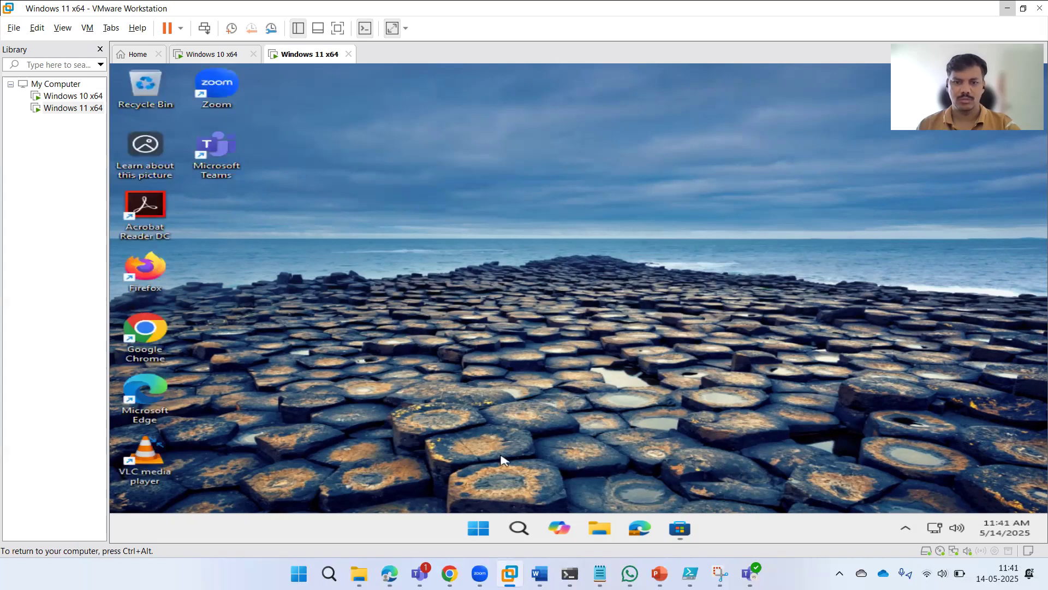
Step: Search for cmd again in the Windows 11 VM and launch Command Prompt a second time
click(518, 528)
click(517, 529)
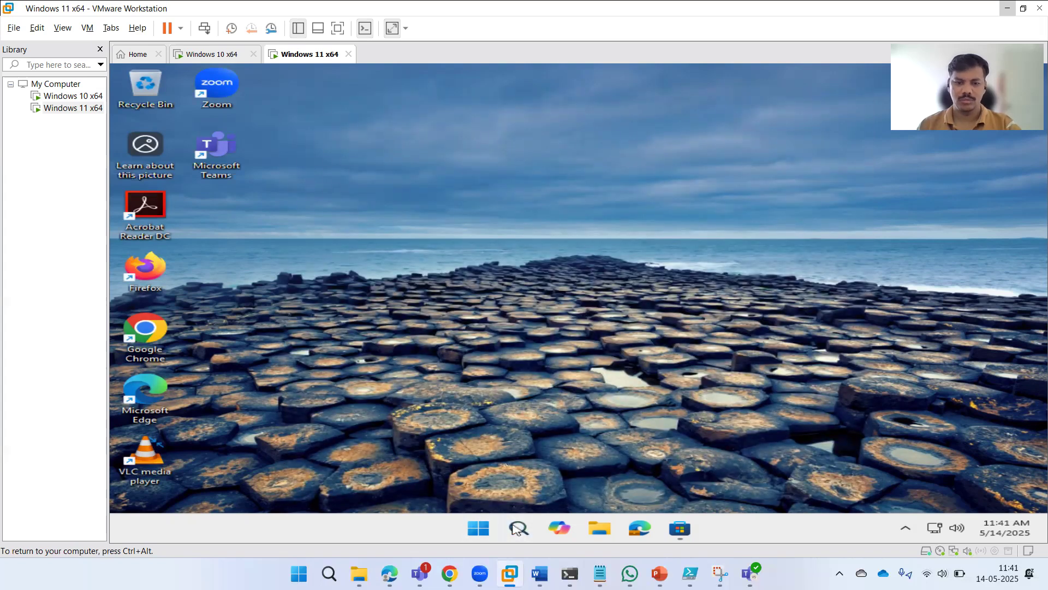
click(517, 529)
text(d)
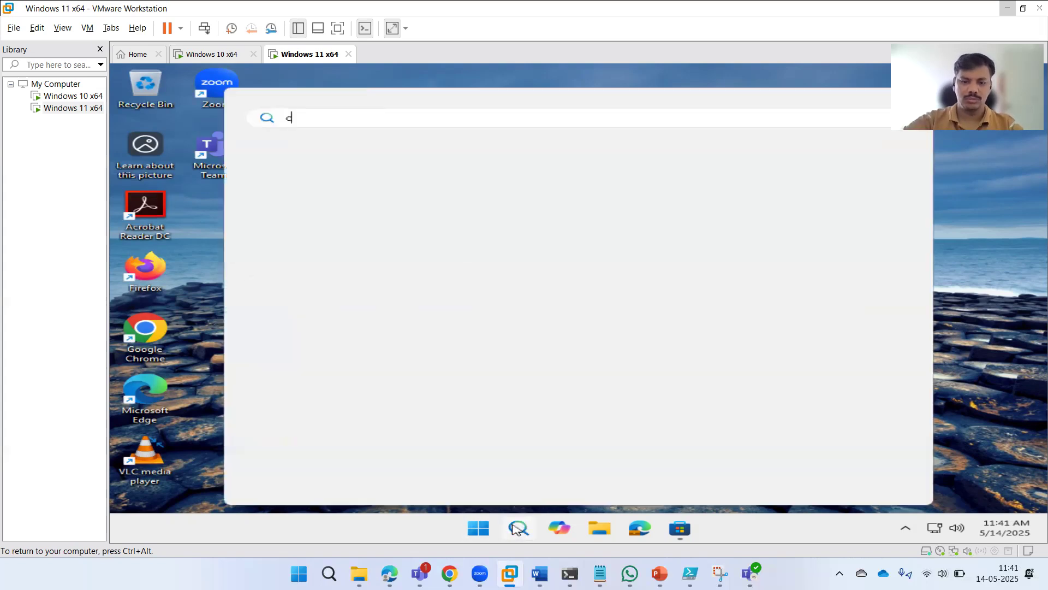
text(md)
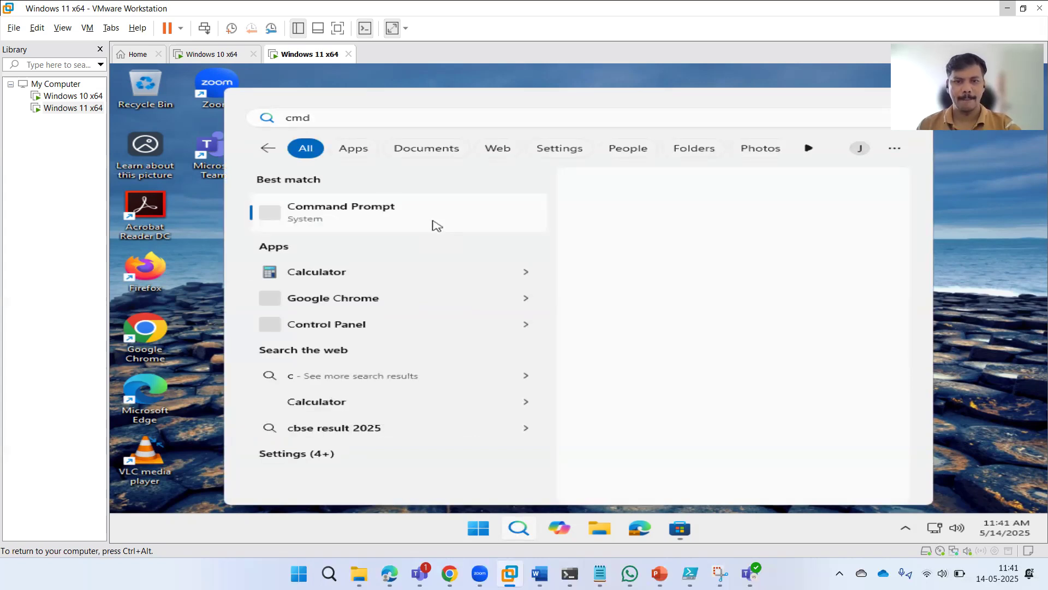
click(385, 220)
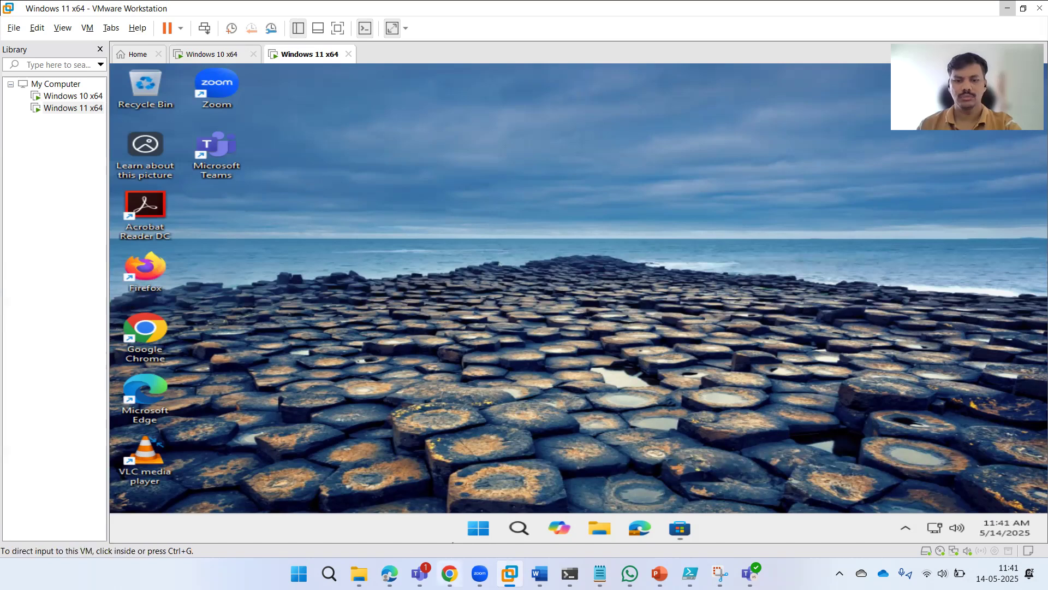
Step: Switch to the Intune admin center and start a sync of the Windows device DESKTOP-BK7FKPI
mouse_move(449, 573)
click(372, 464)
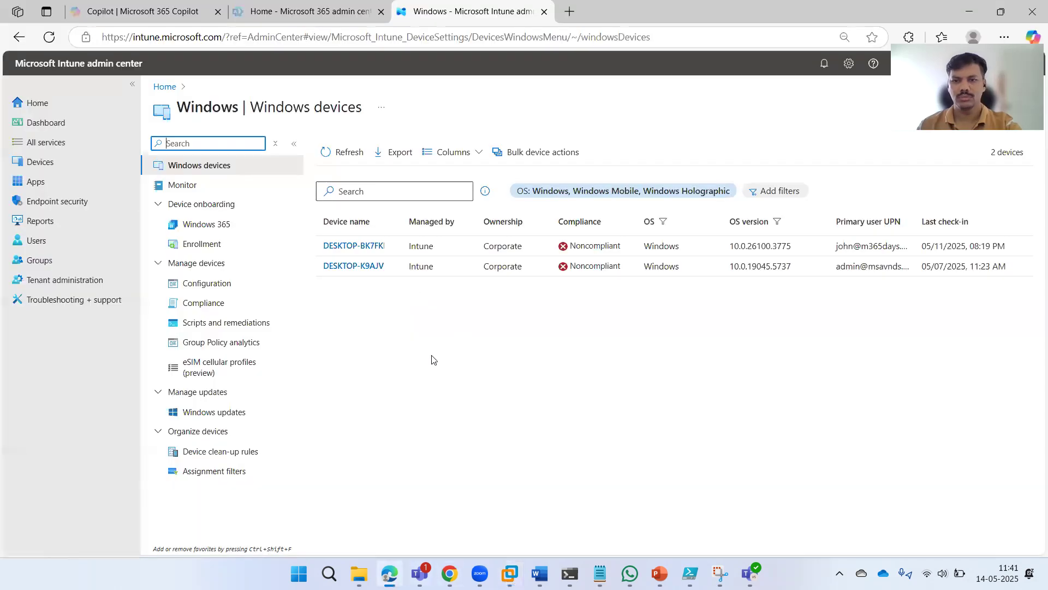
click(432, 359)
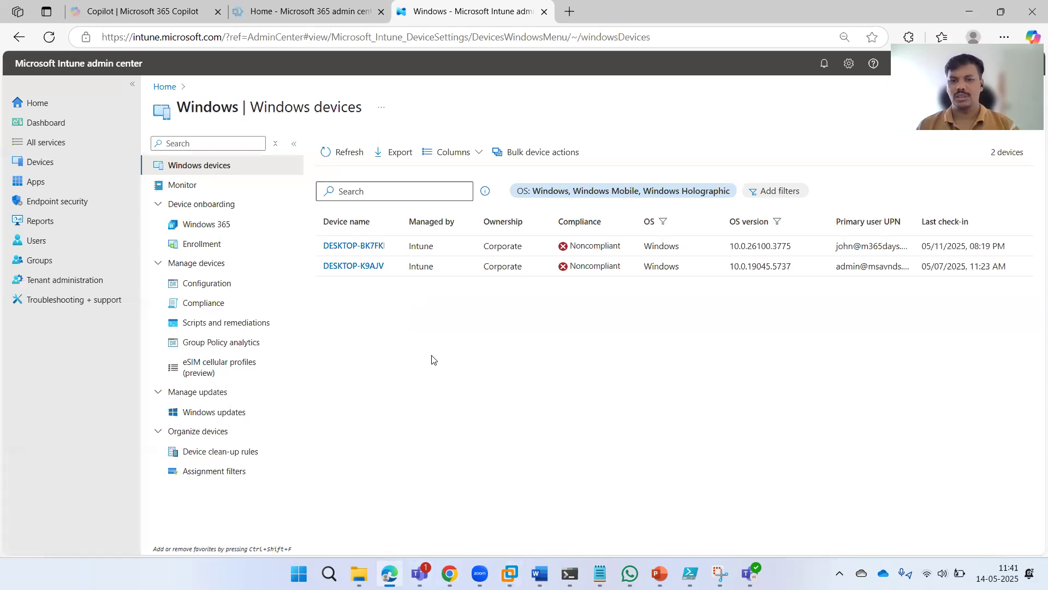
click(355, 246)
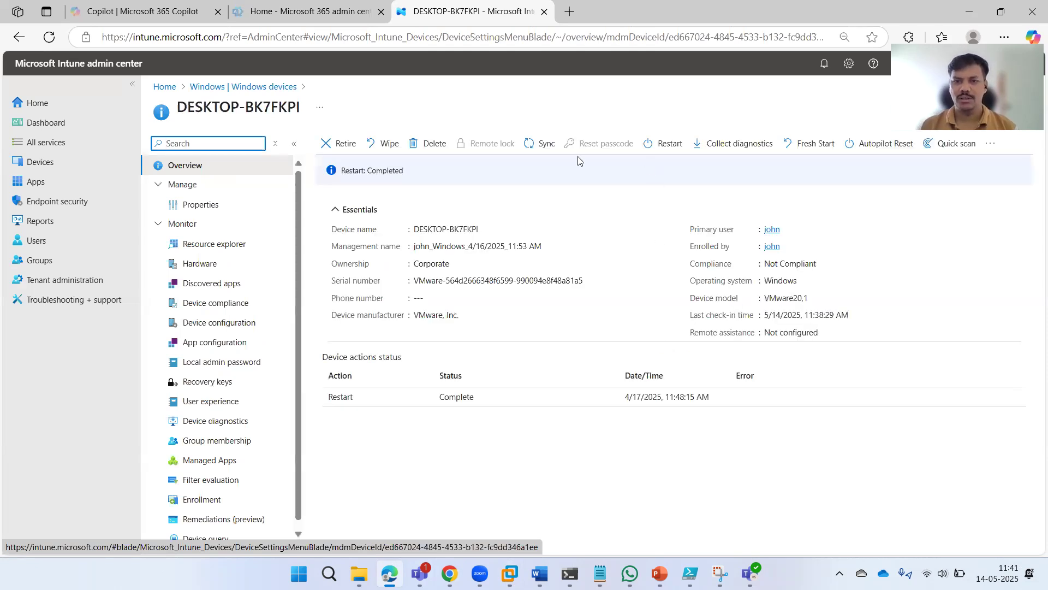
click(541, 156)
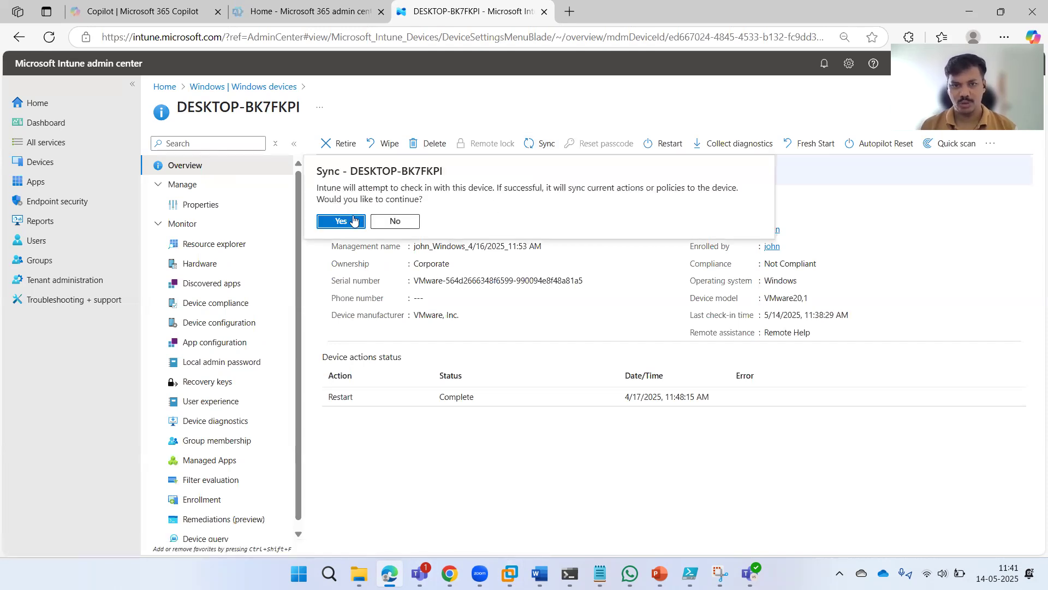
Step: Check the last check-in time in the overview of DESKTOP-BK7FKPI
drag(764, 314, 784, 316)
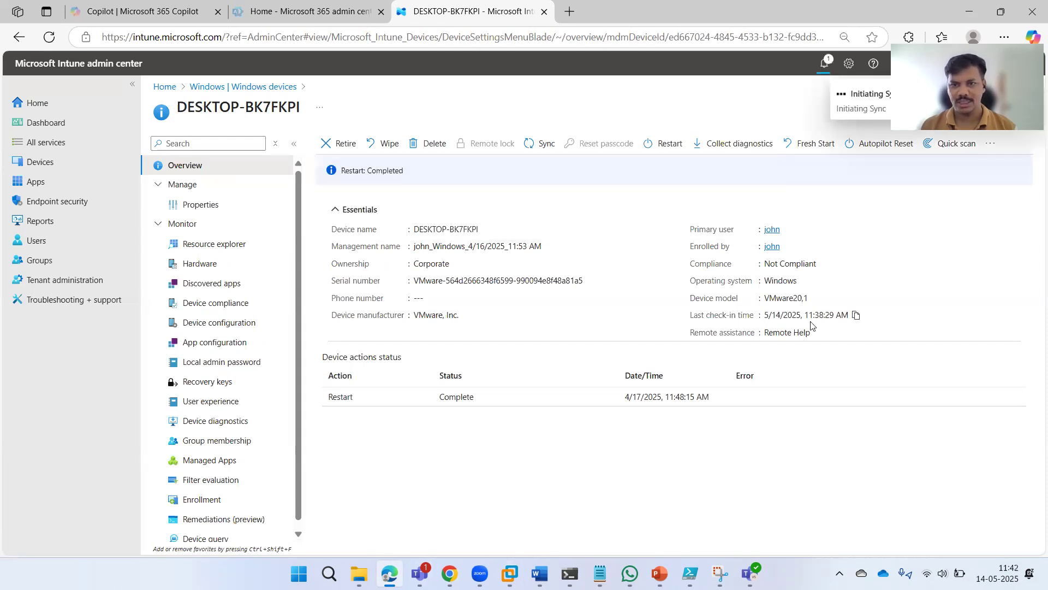
drag(843, 438, 851, 456)
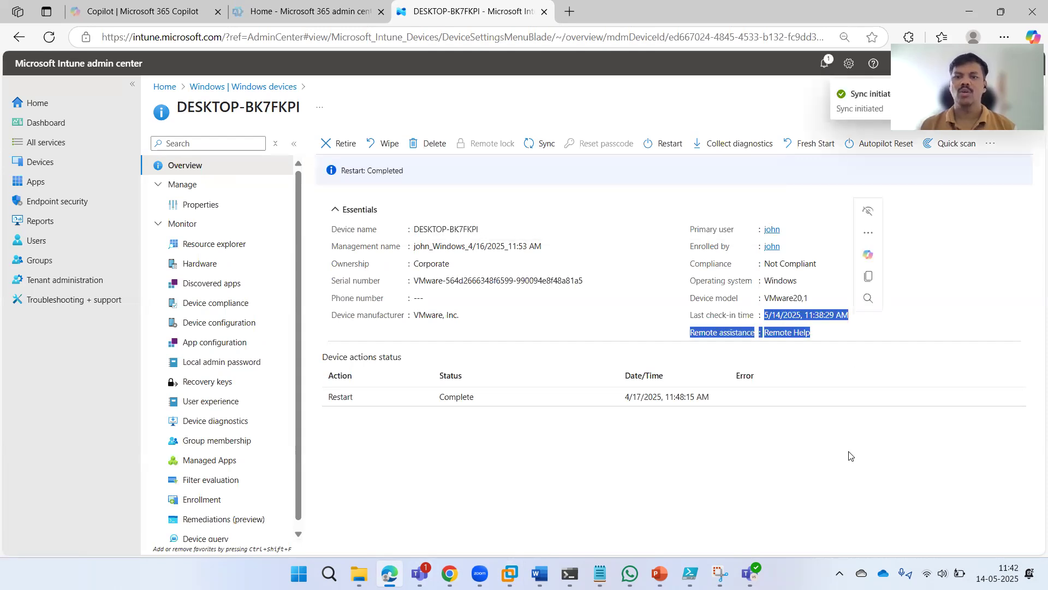
click(850, 456)
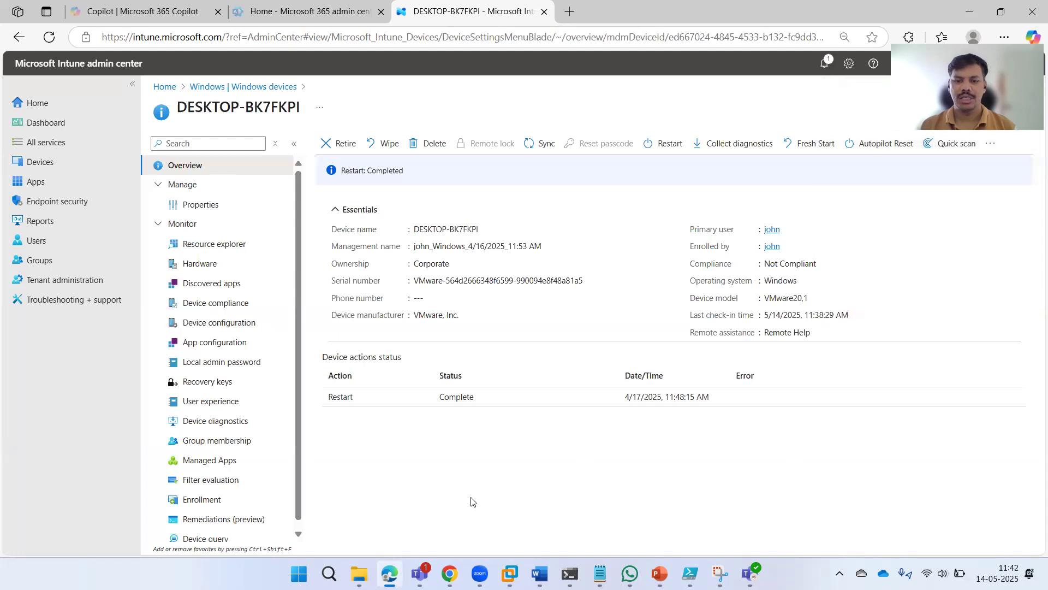
Step: Switch to the Windows 11 VM and try to force a policy update in Command Prompt with gpdupdate /force
click(509, 573)
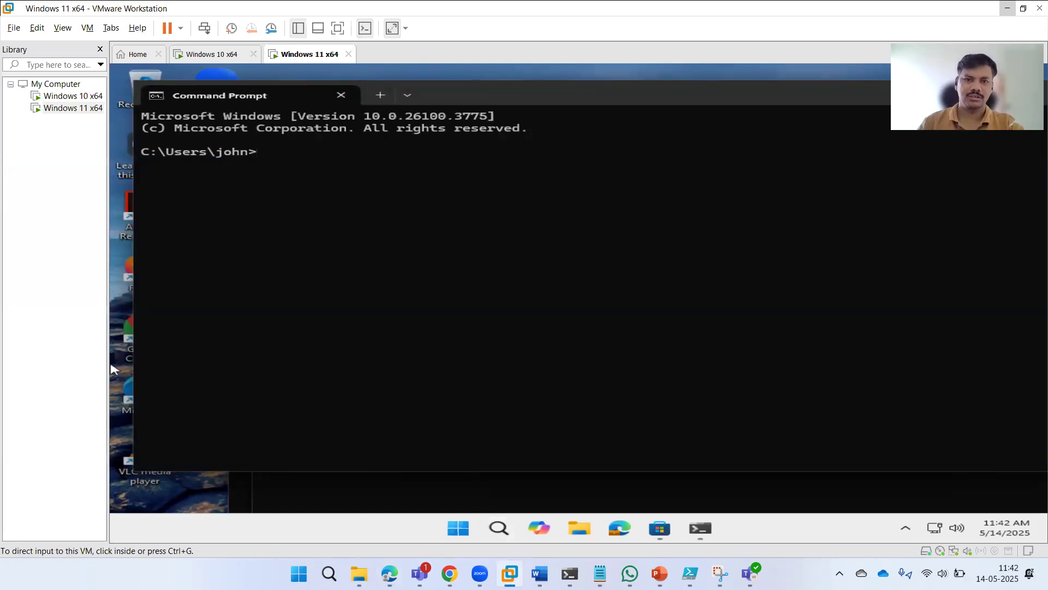
click(336, 257)
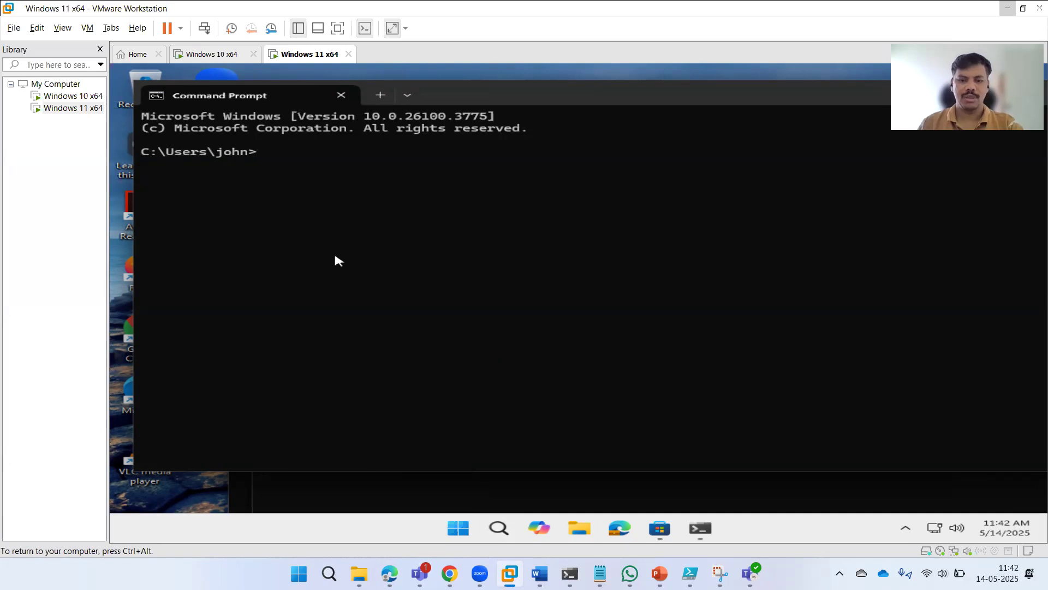
text(g)
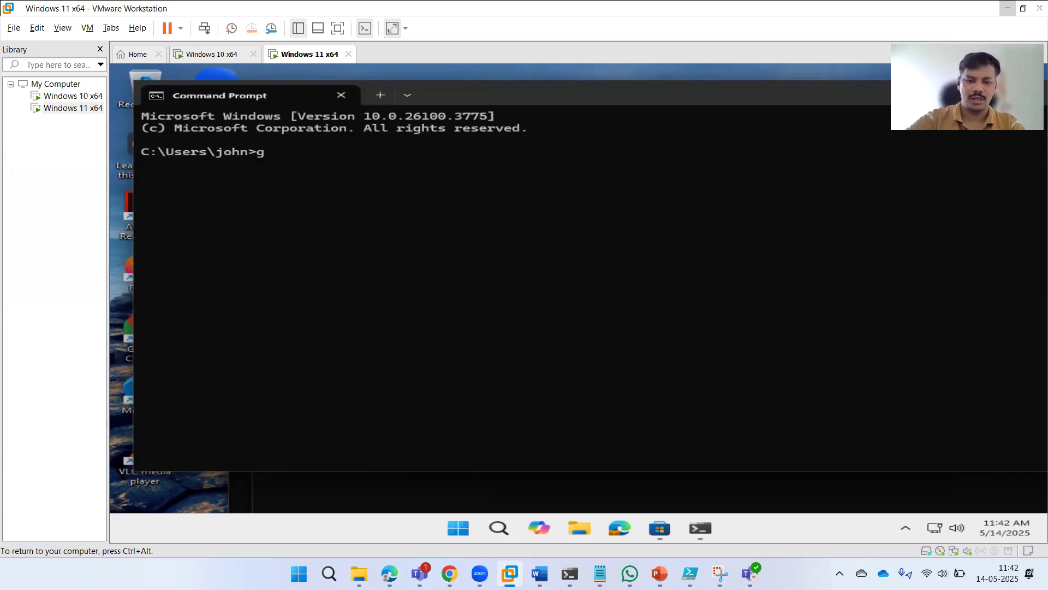
text(pdupdate /force)
key(Return)
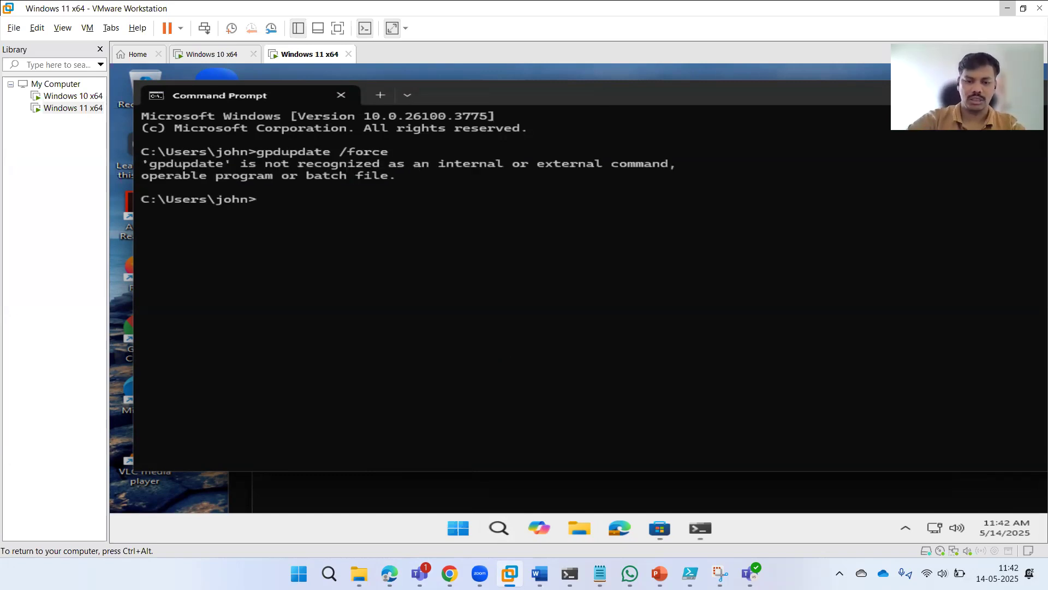
Step: Run gpupdate /force in the VM's Command Prompt, and run the same command a second time
text(gpupdate /force)
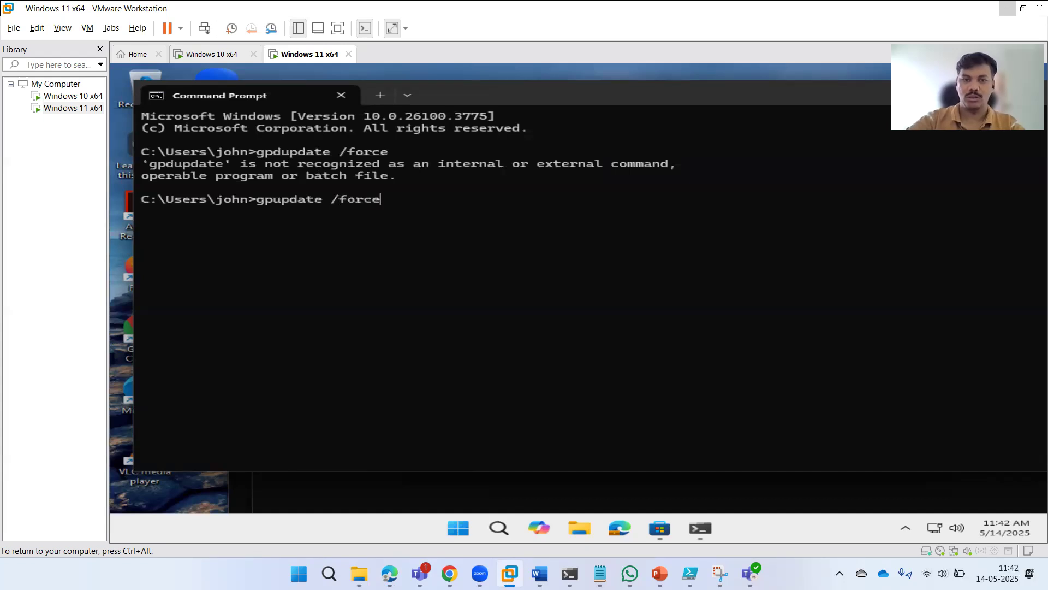
key(Return)
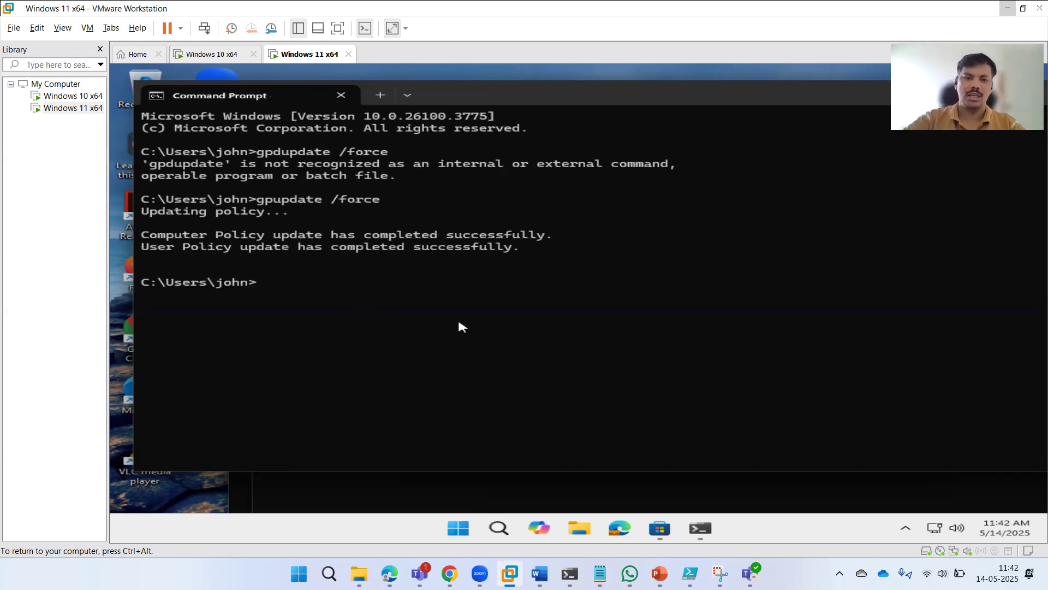
key(Up)
key(Return)
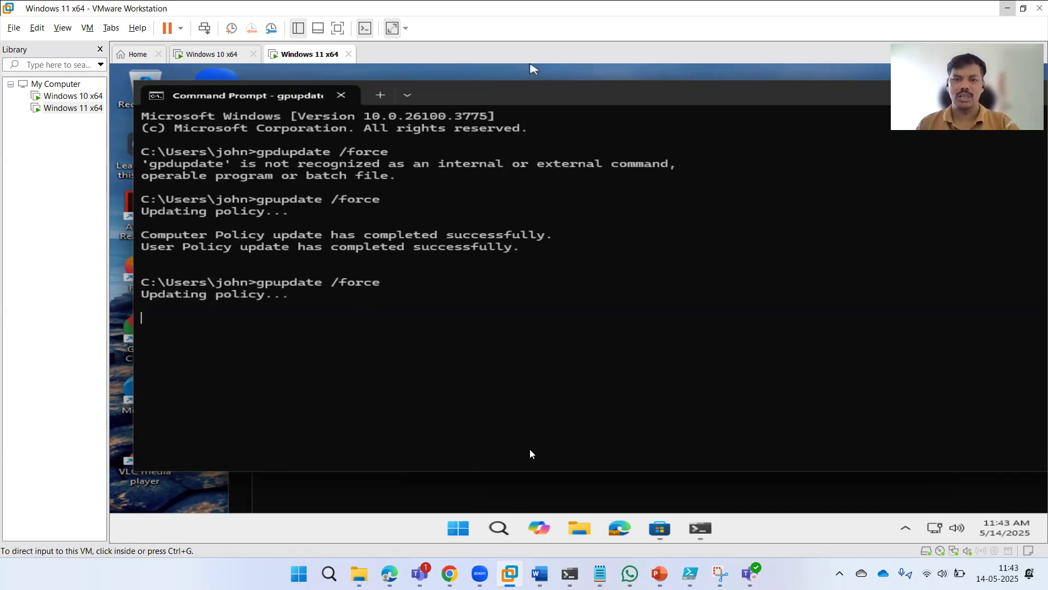
Step: Switch to the Intune admin center and search the Windows configuration policies for "prevent"
key(alt+Tab)
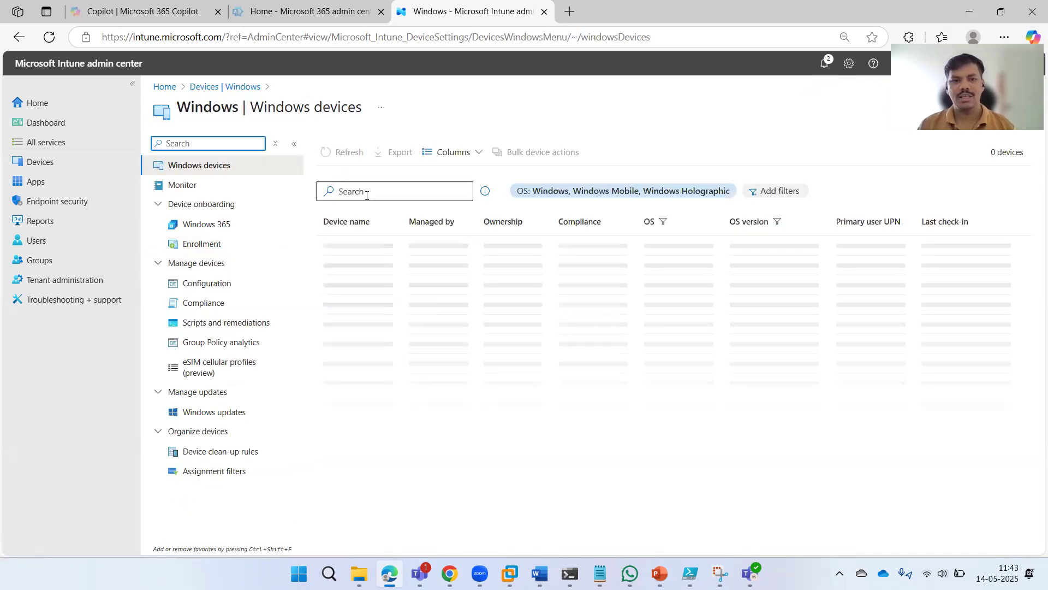
click(367, 195)
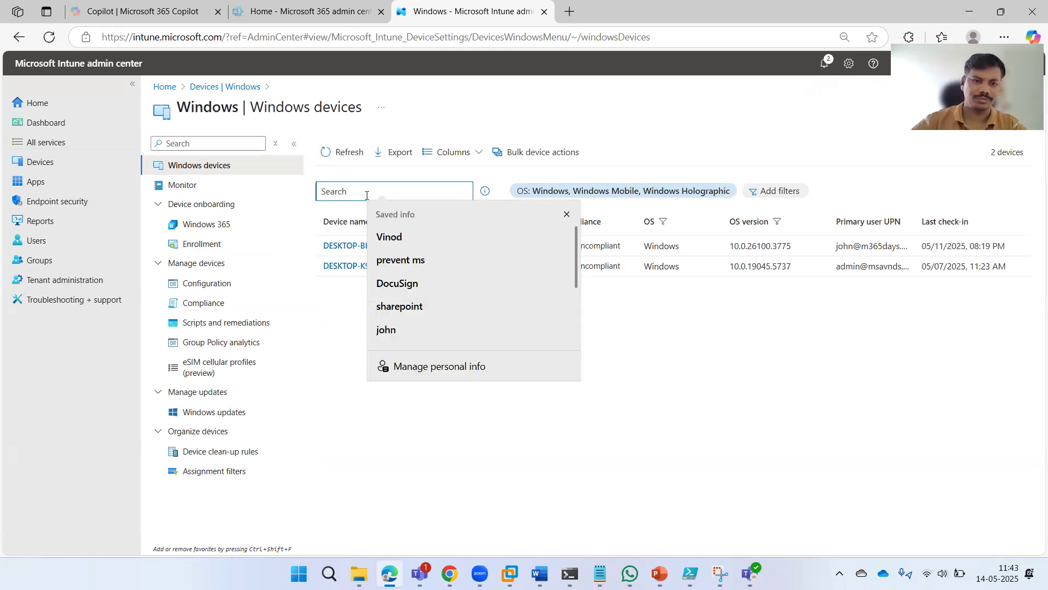
click(224, 284)
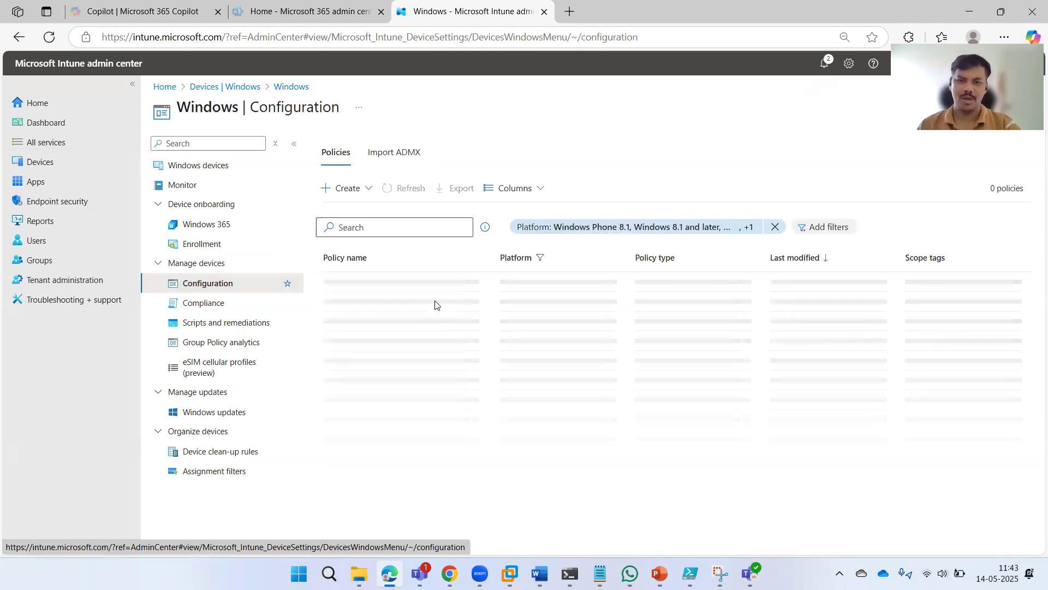
click(412, 228)
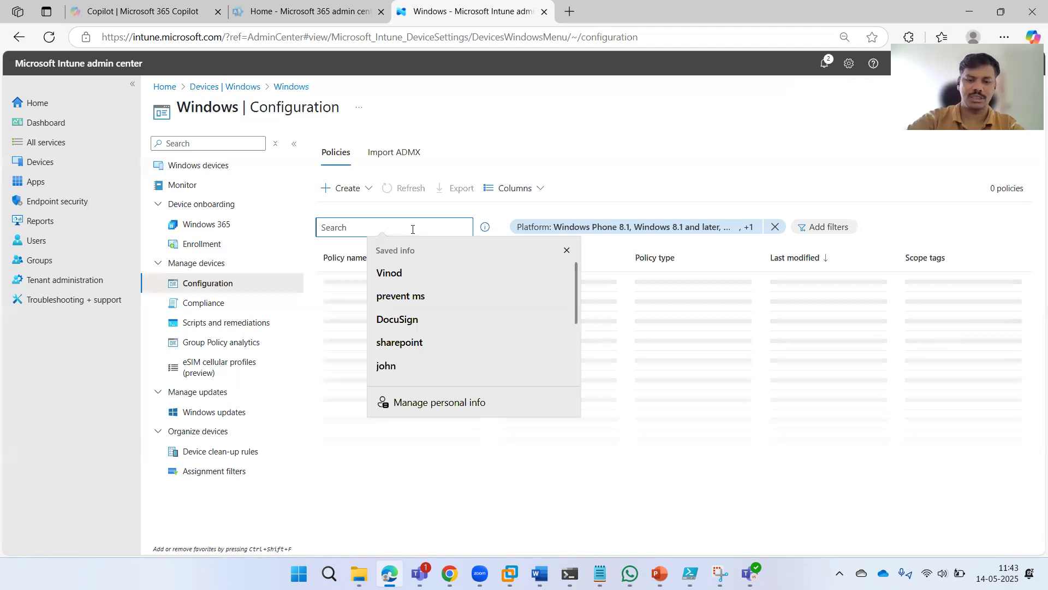
text(prevent ms)
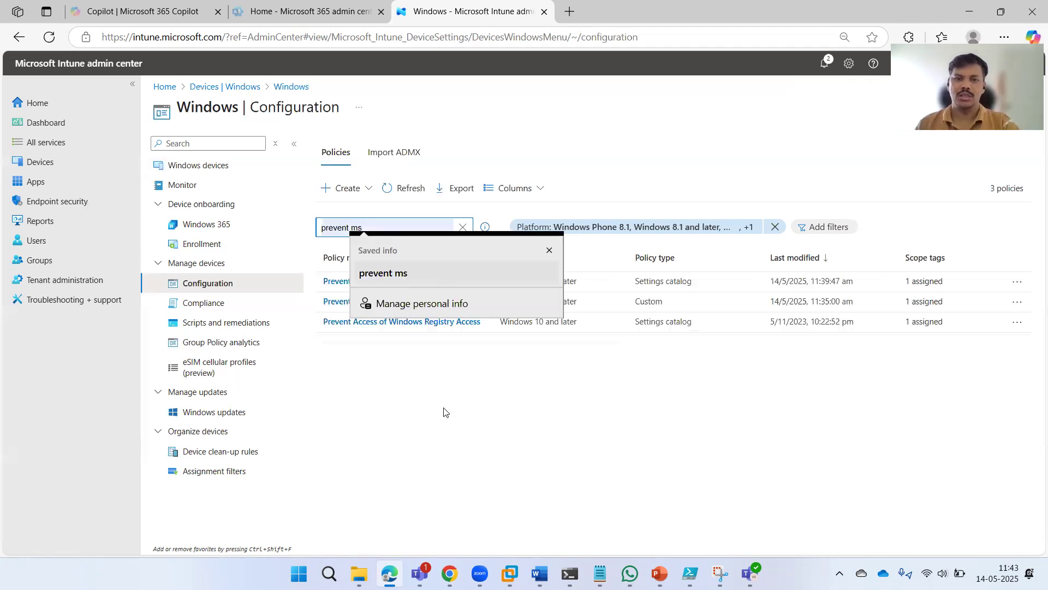
key(Escape)
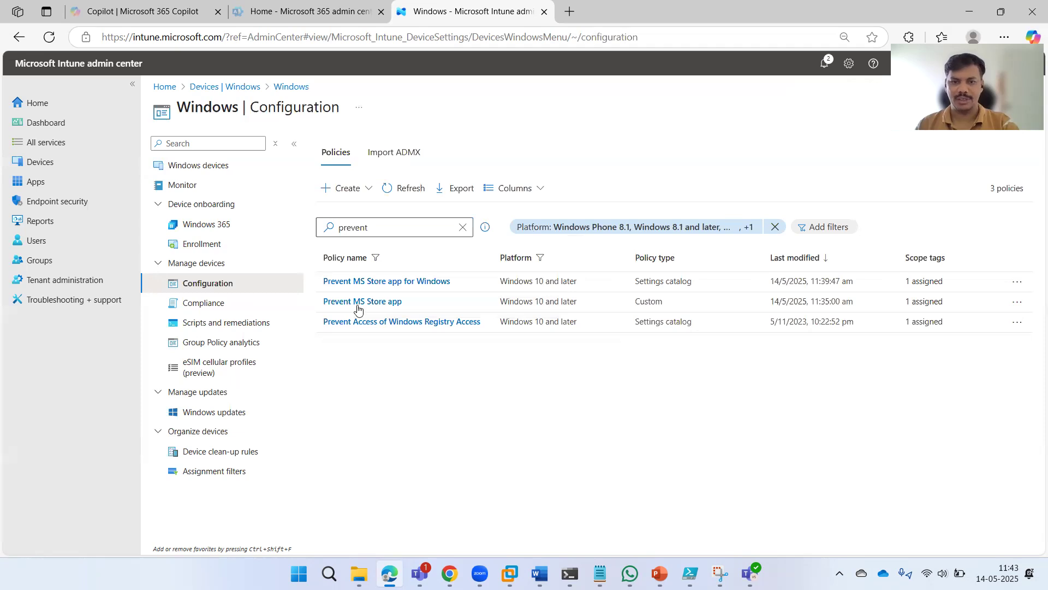
Step: Remove the All Devices group from the assignments of the custom Prevent MS Store app profile and save it
click(357, 309)
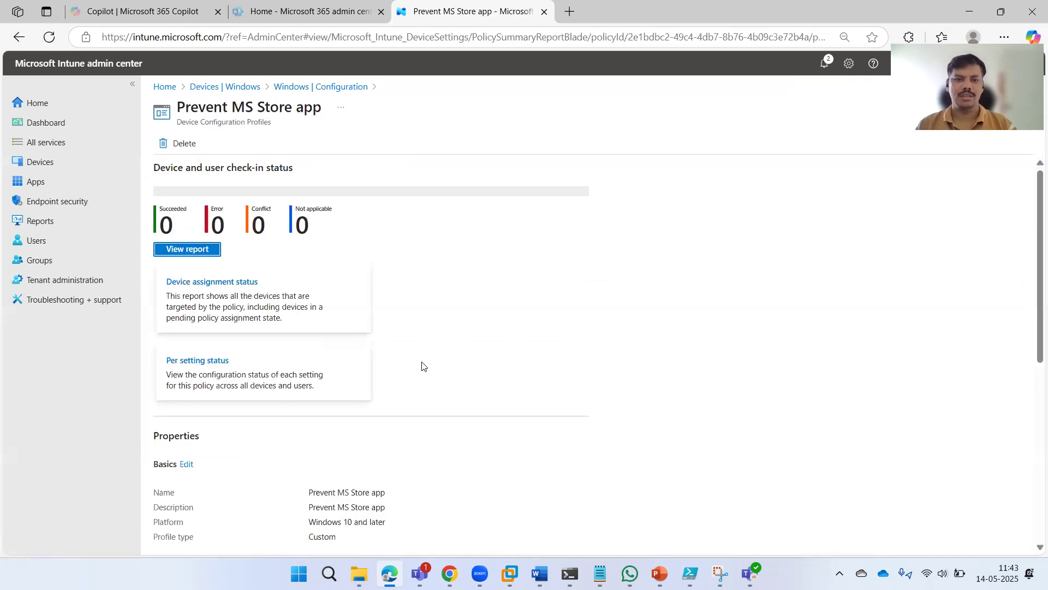
scroll(390, 379, down, 7)
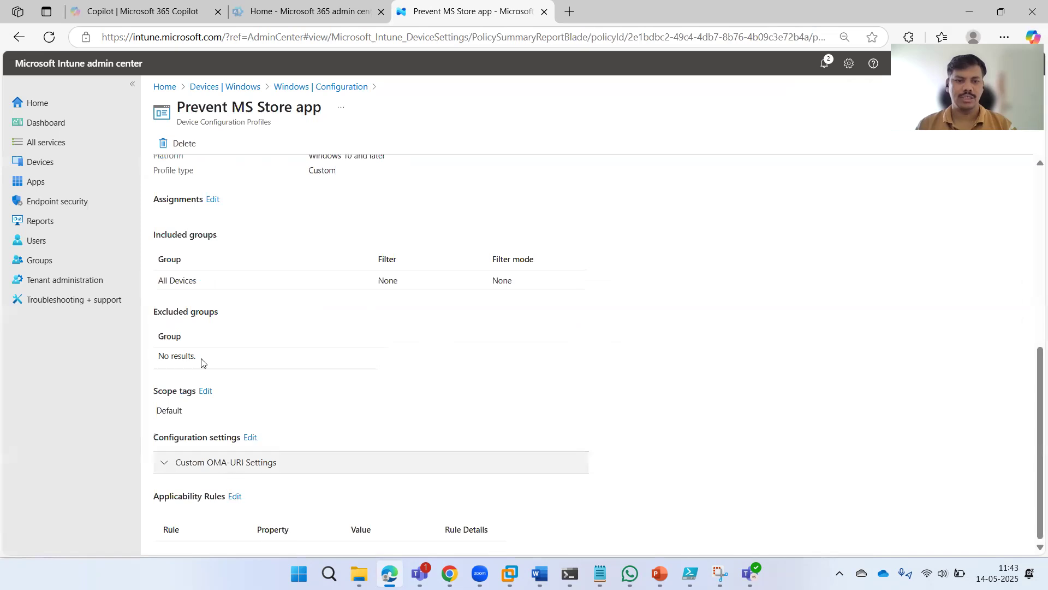
click(212, 199)
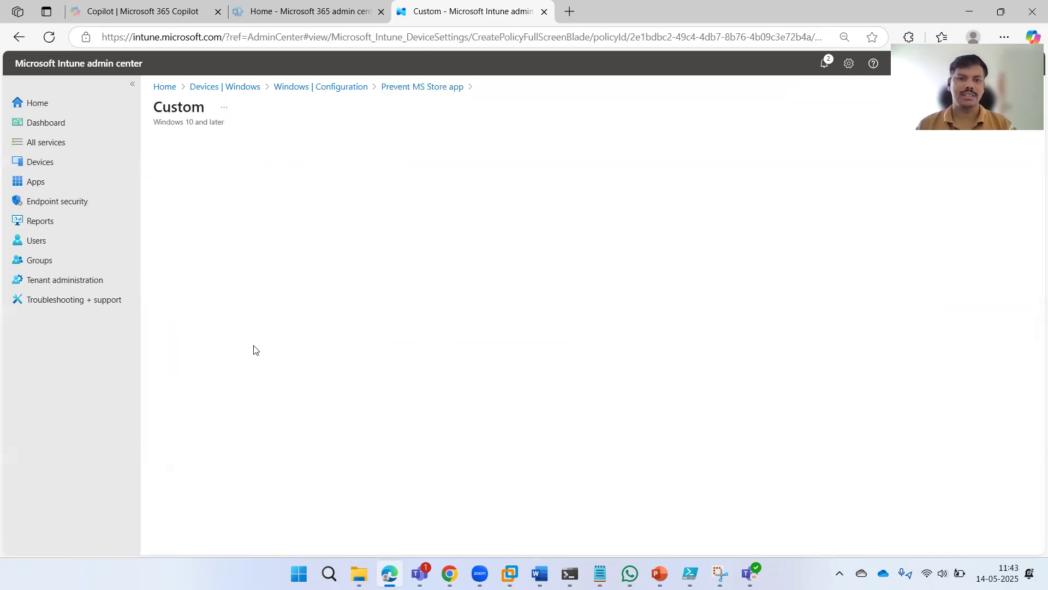
click(797, 243)
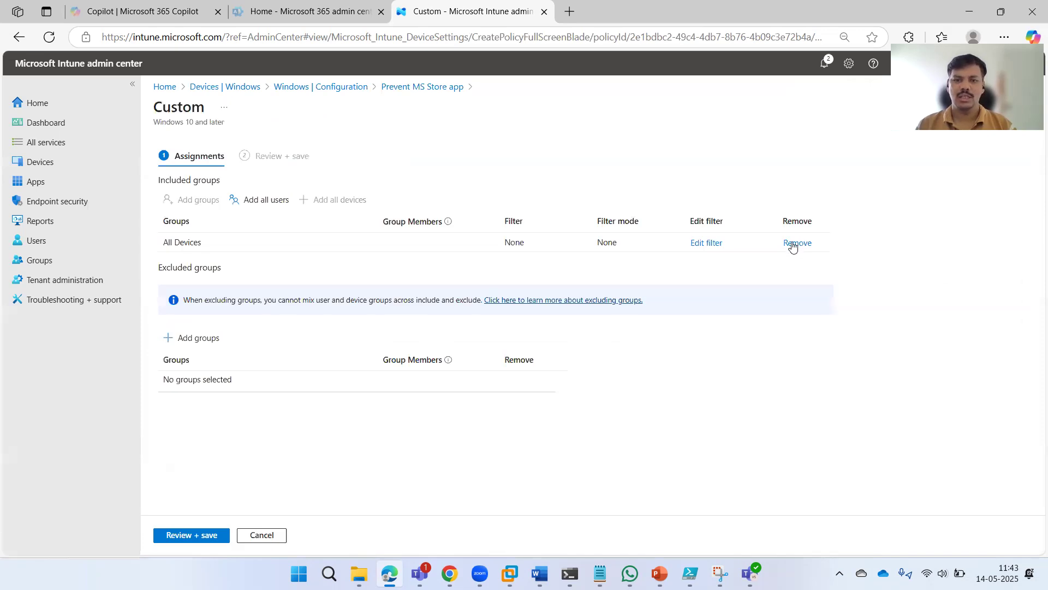
click(167, 535)
click(167, 535)
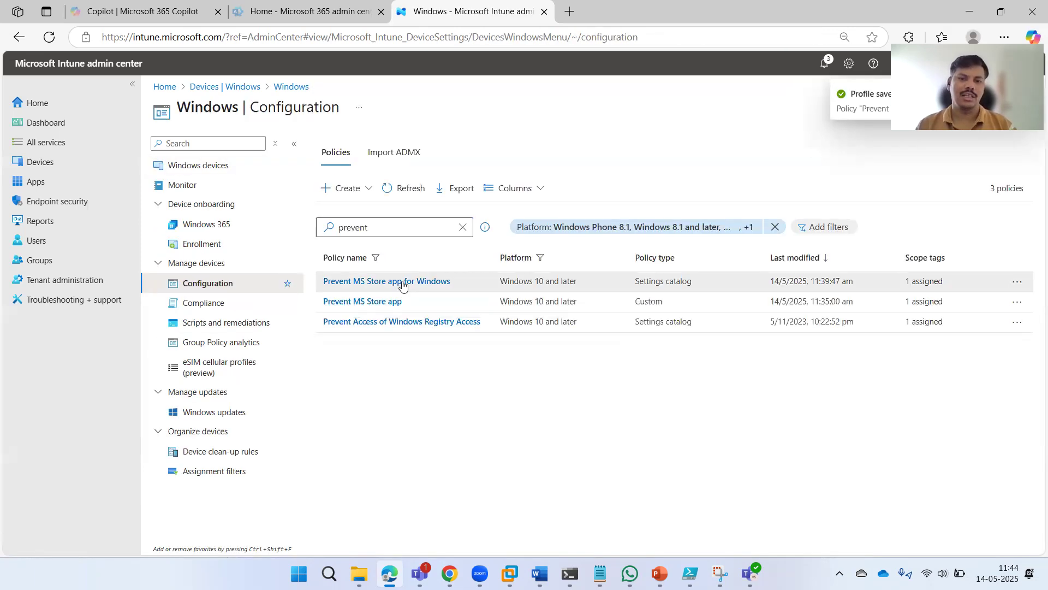
Step: Open the Prevent MS Store app for Windows policy, and run gpupdate /force in the Windows 11 VM's Command Prompt
click(419, 281)
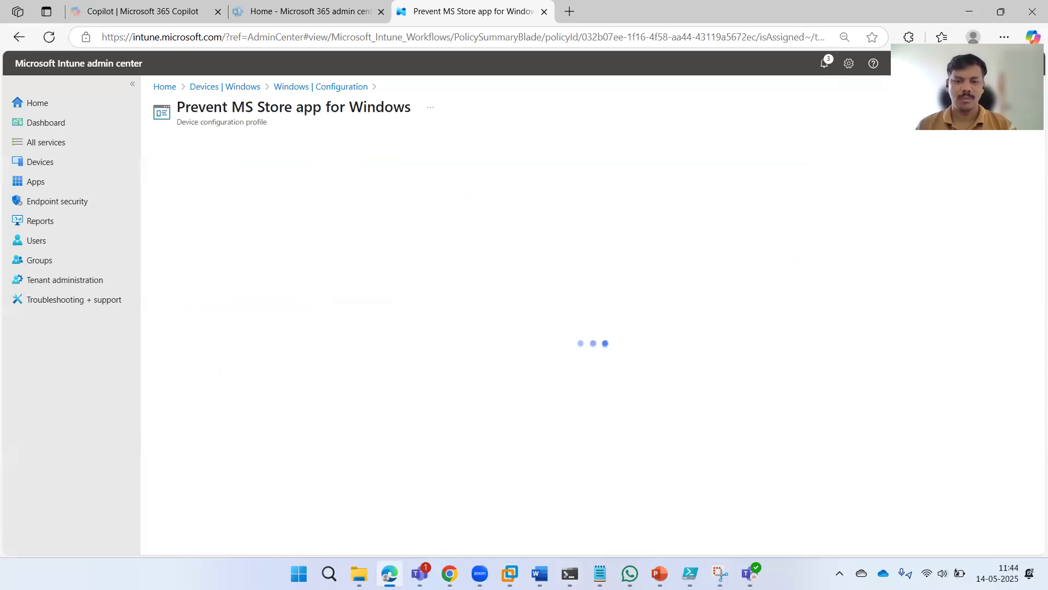
key(alt+Tab)
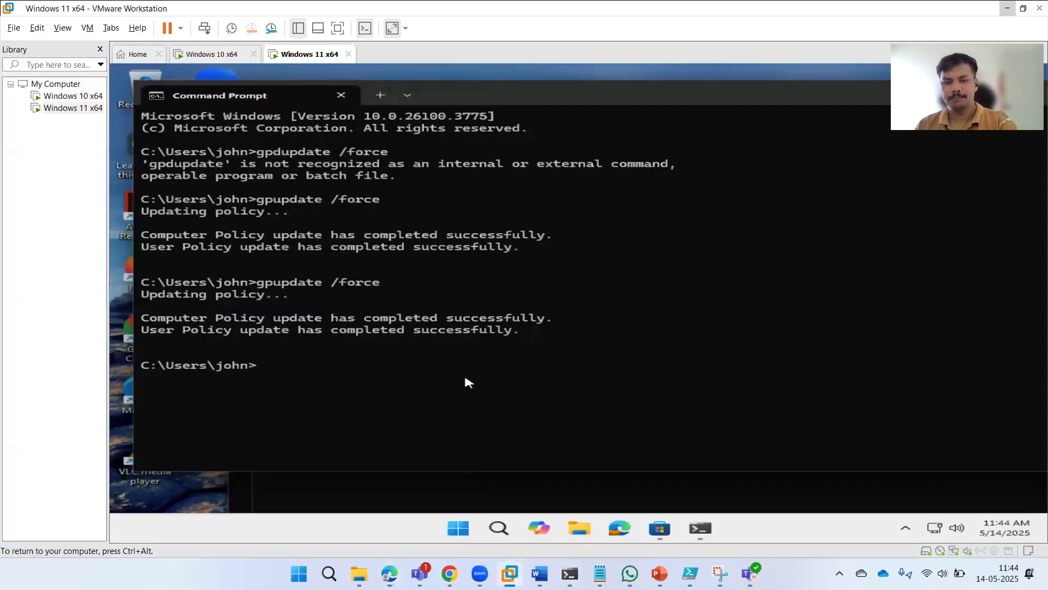
key(Up)
key(Return)
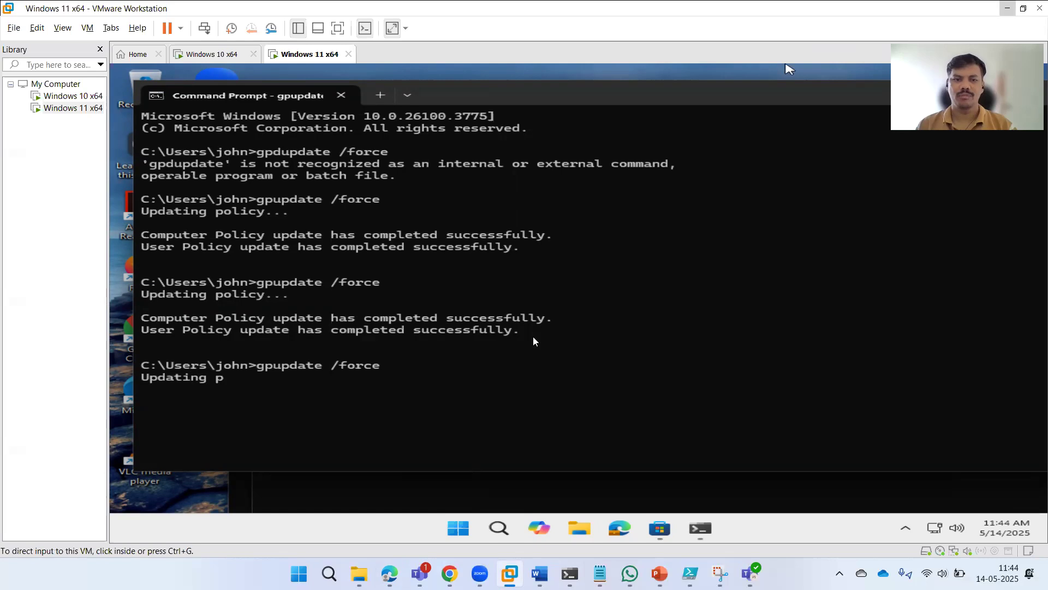
Step: Return briefly to the Intune Windows configuration page, and run gpupdate /force again in the Windows 11 VM
key(alt+Tab)
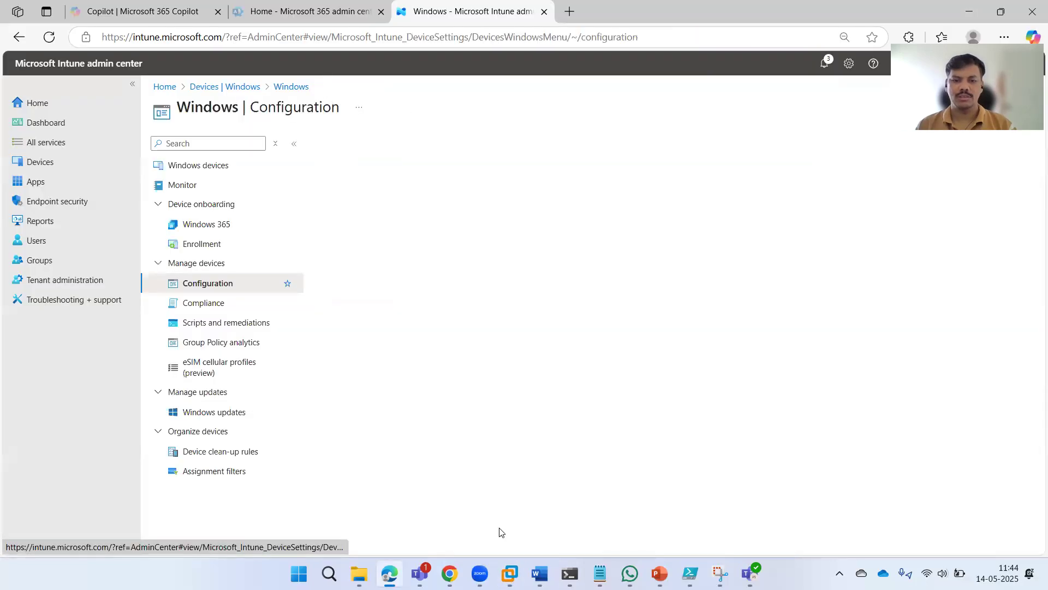
click(509, 573)
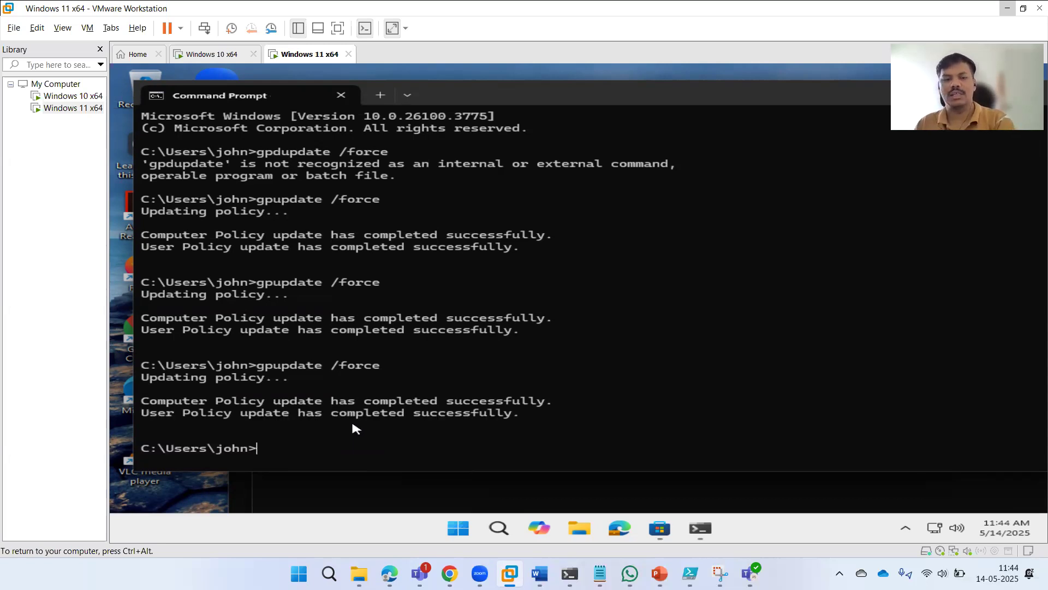
key(Up)
key(Return)
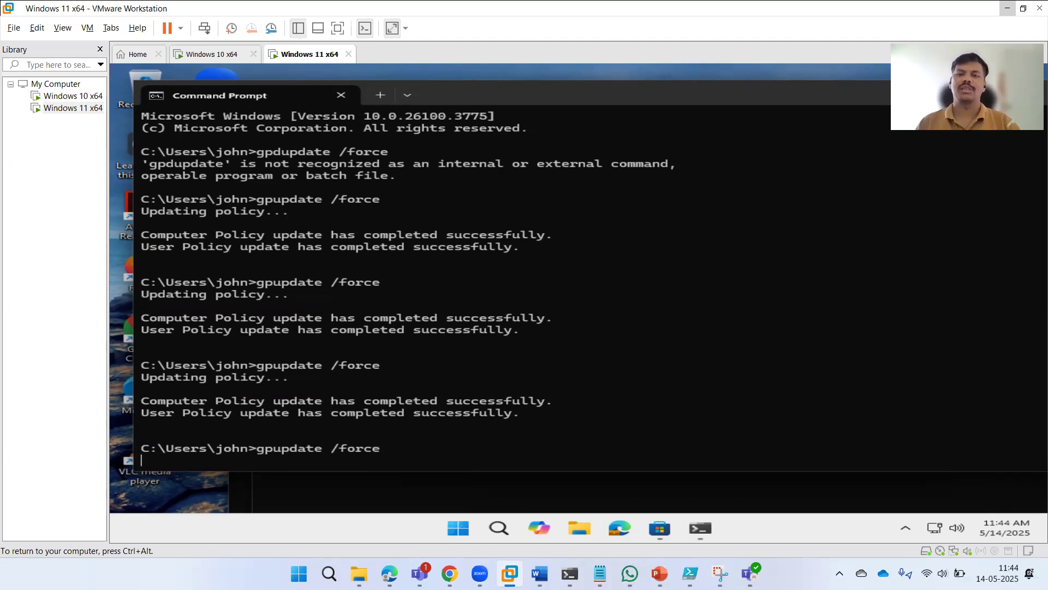
key(ctrl+alt)
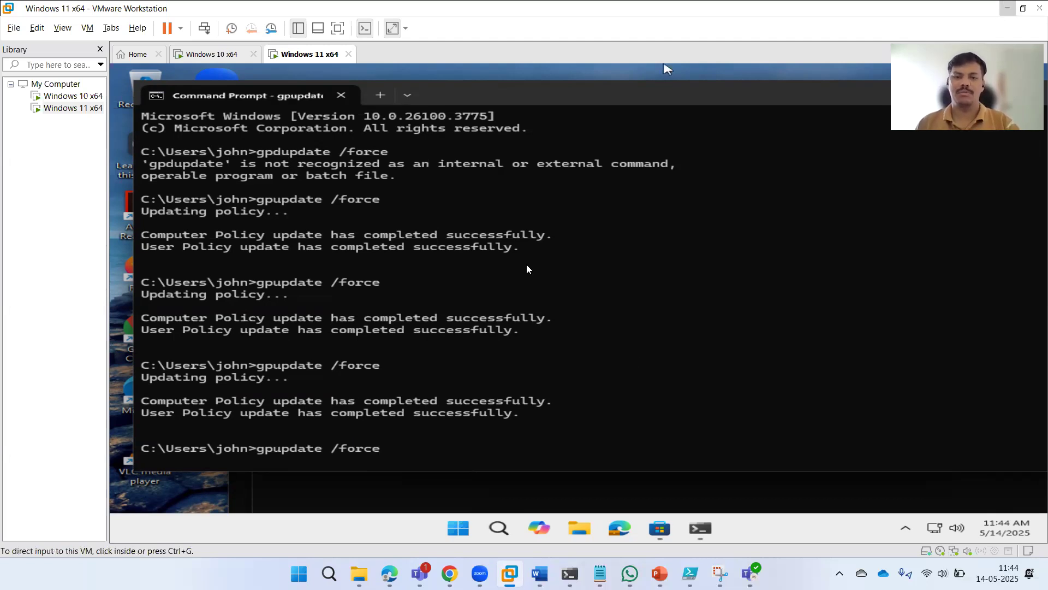
Step: Switch to Intune, start a sync of the Windows device DESKTOP-BK7FKPI and check the notifications for it
key(alt+Tab)
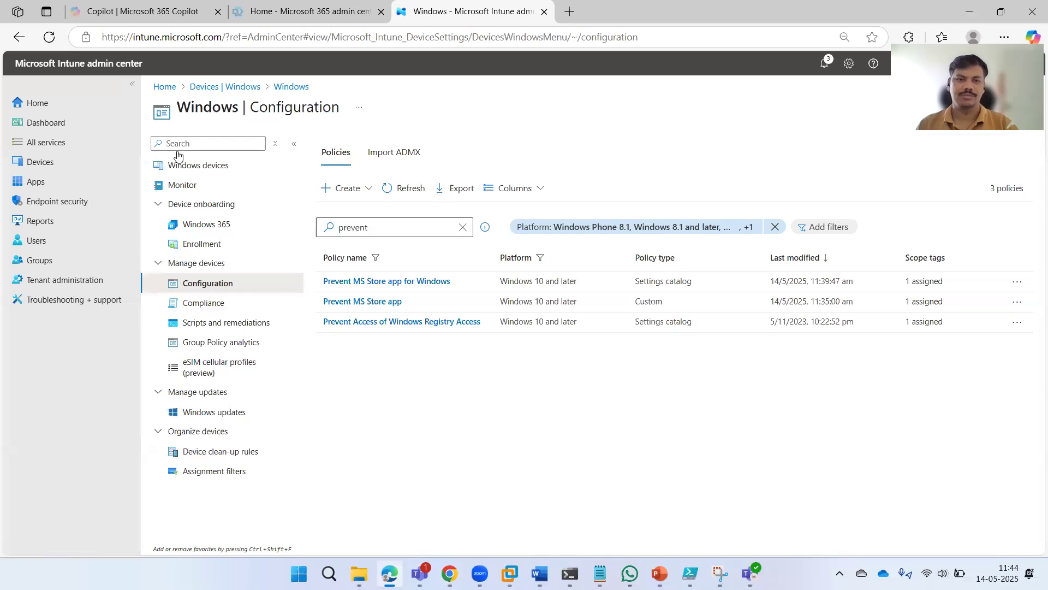
click(210, 285)
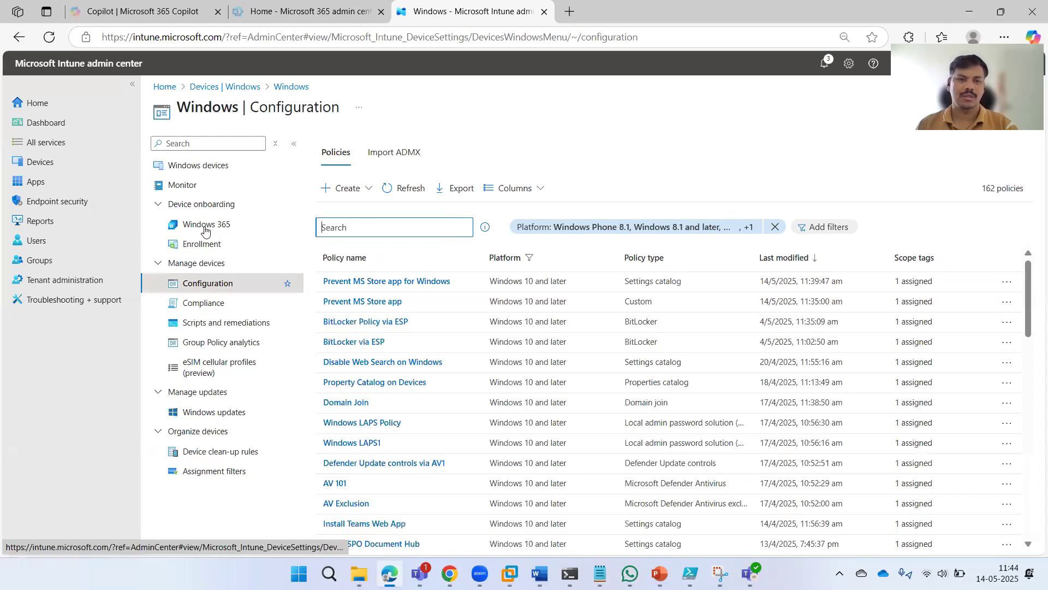
click(190, 171)
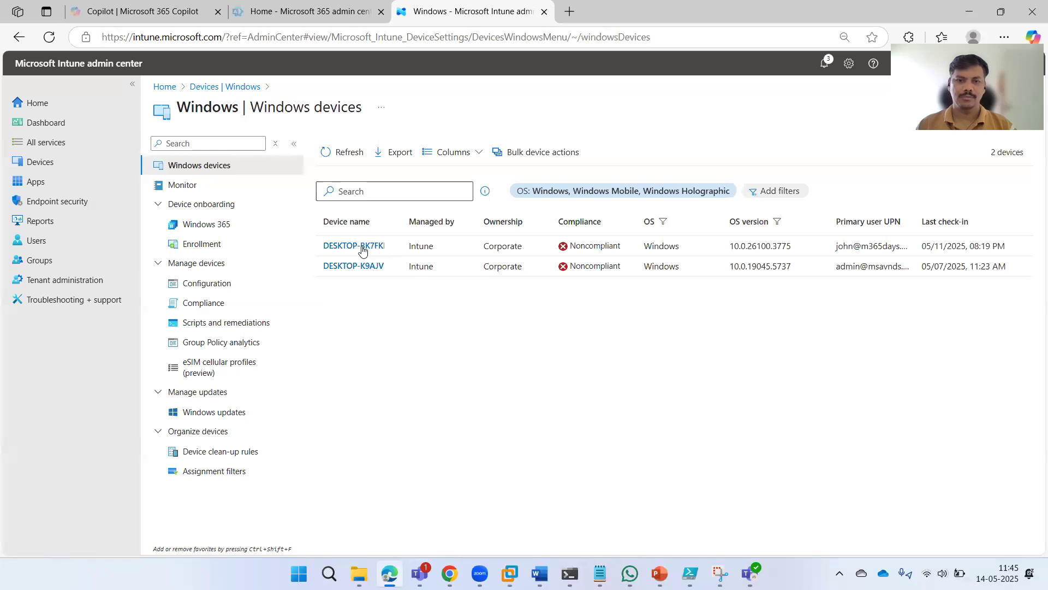
click(362, 250)
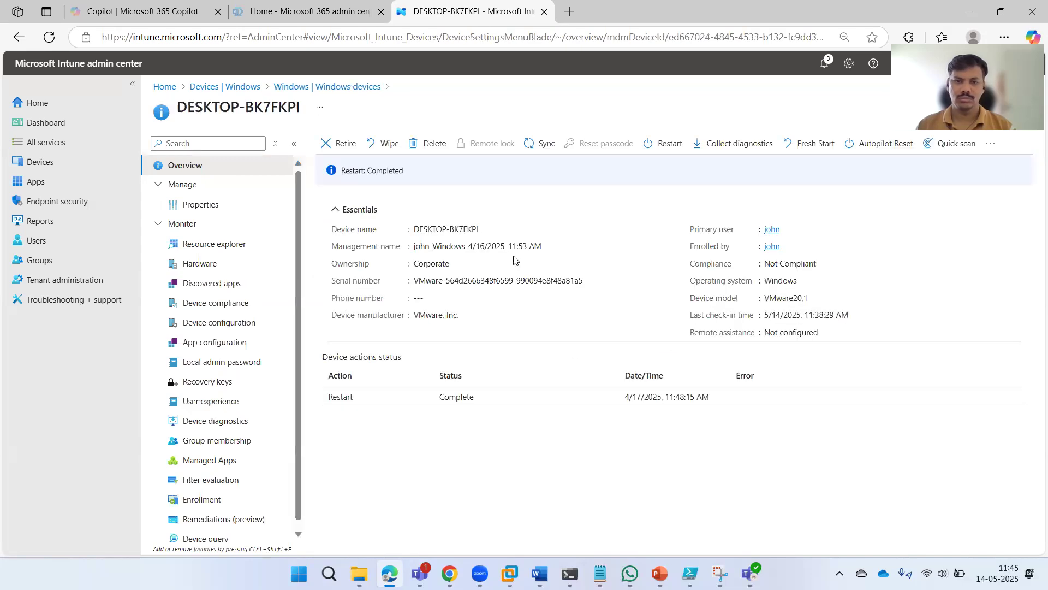
click(535, 146)
click(341, 221)
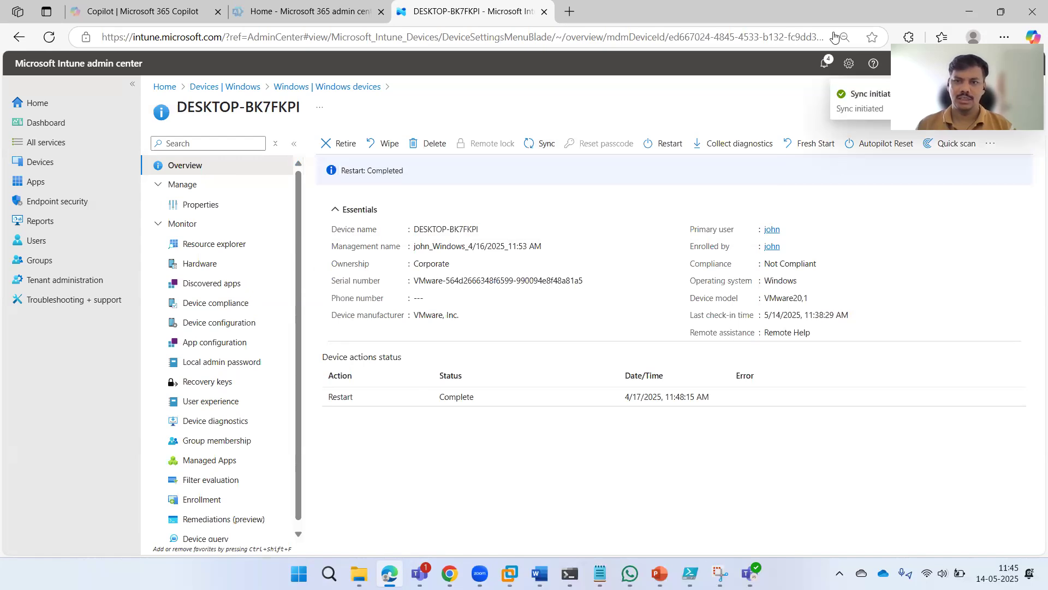
click(825, 70)
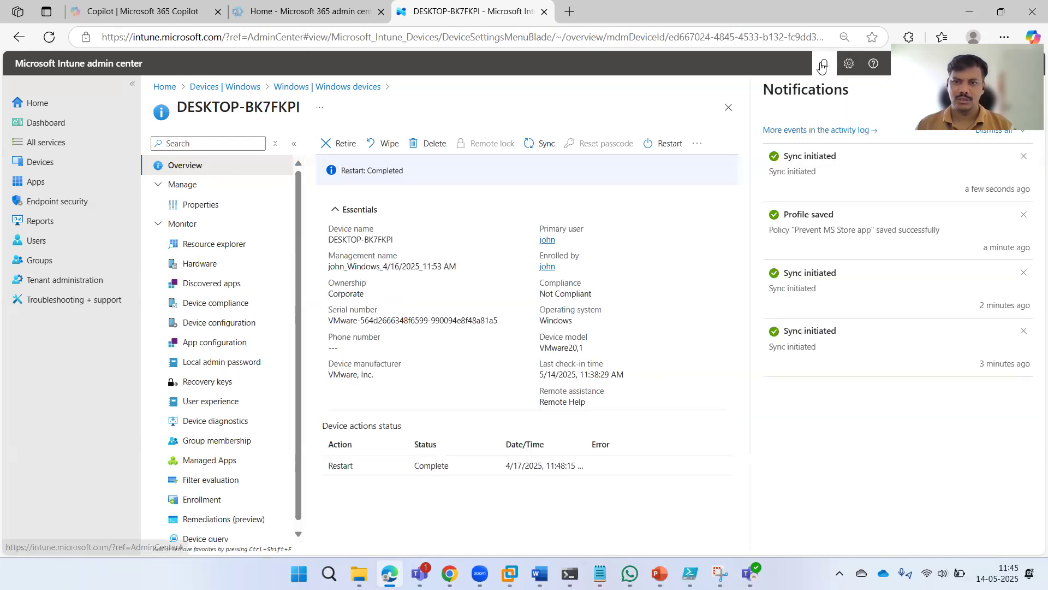
click(528, 103)
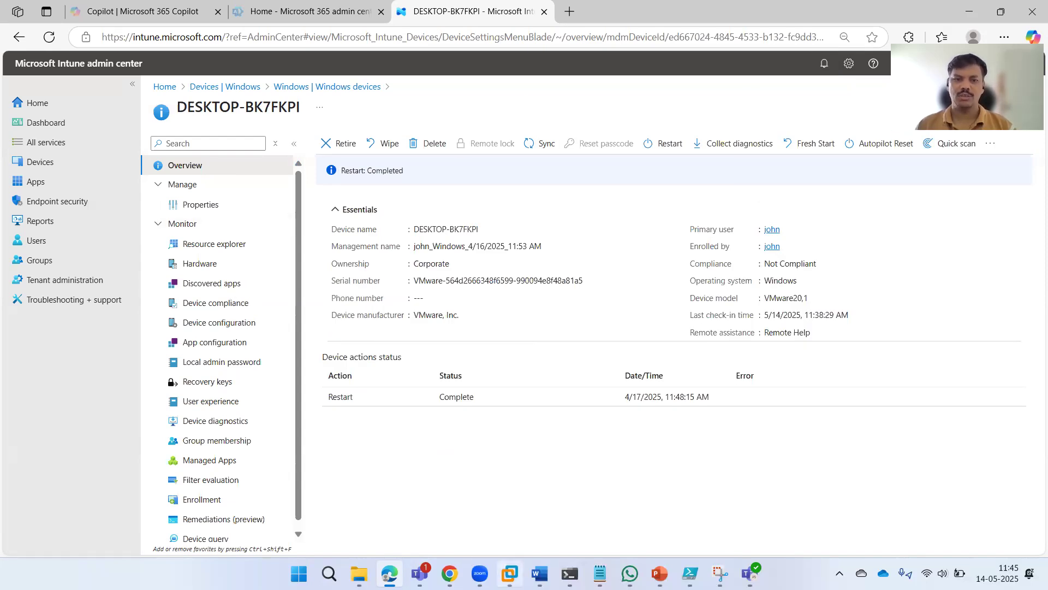
Step: Switch to the Windows 11 VM and close the running Microsoft Store app
click(509, 573)
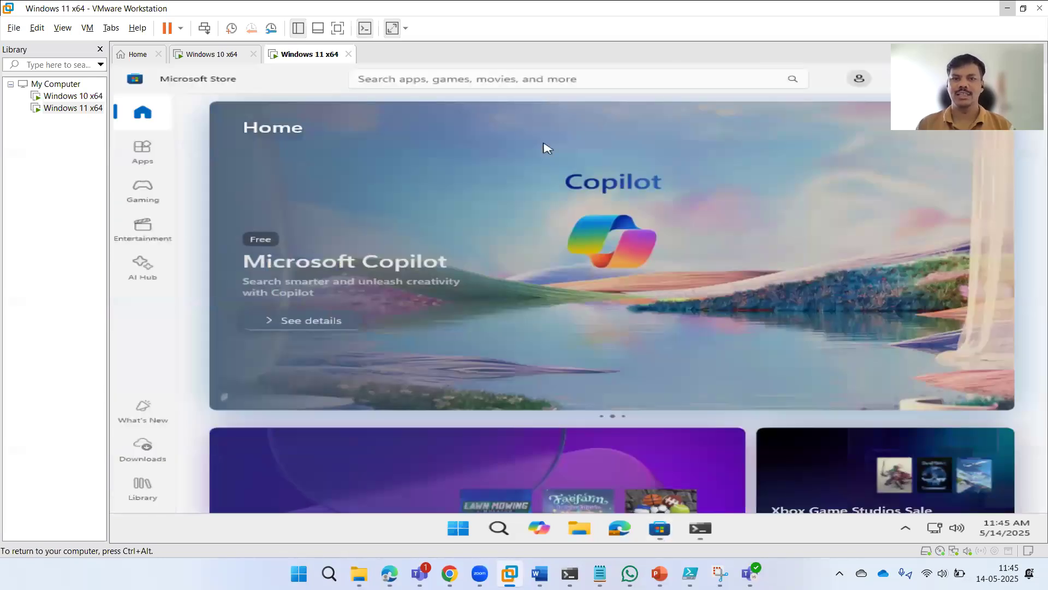
click(365, 30)
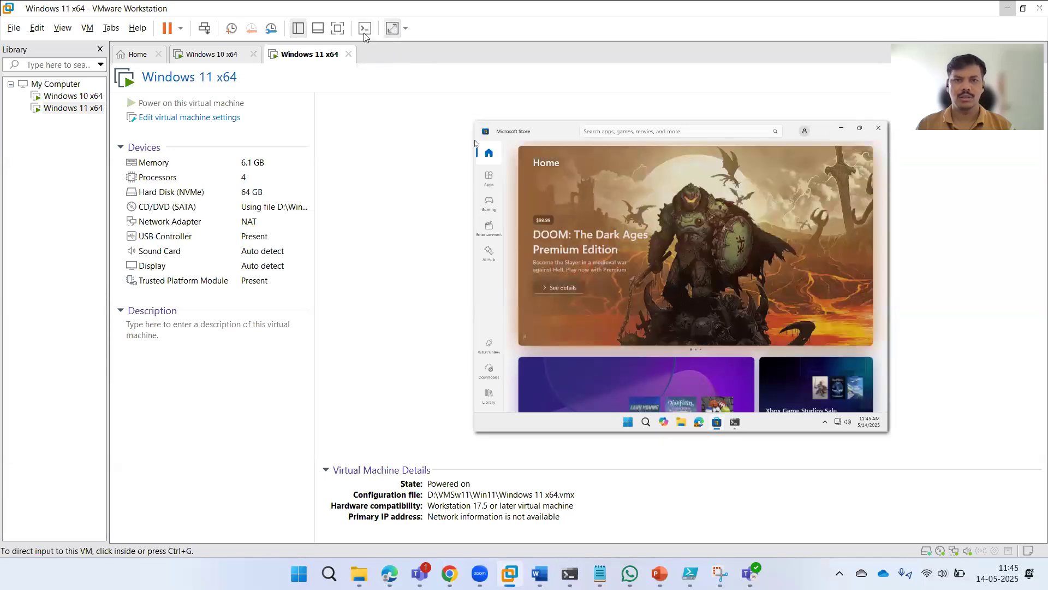
click(365, 28)
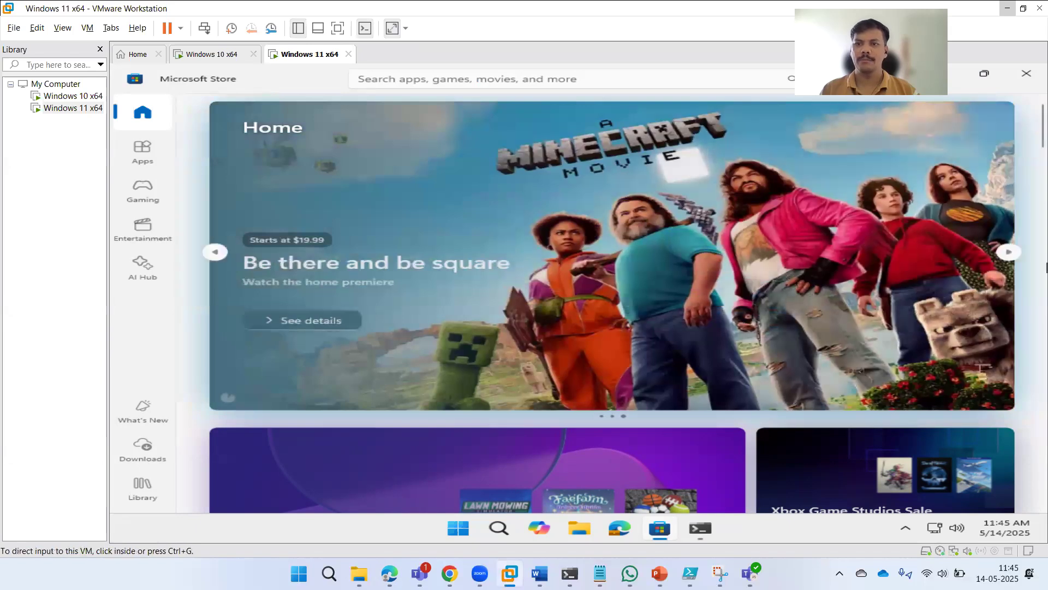
click(1024, 77)
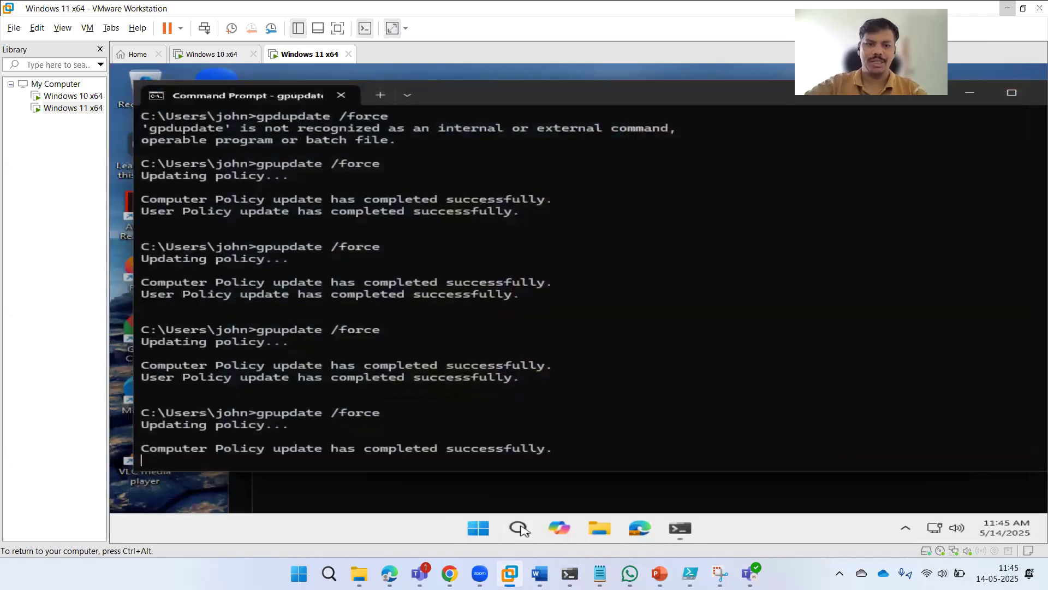
Step: Search the VM for "microsoft store" and launch the Microsoft Store app to test whether it is blocked
text(microsoft st)
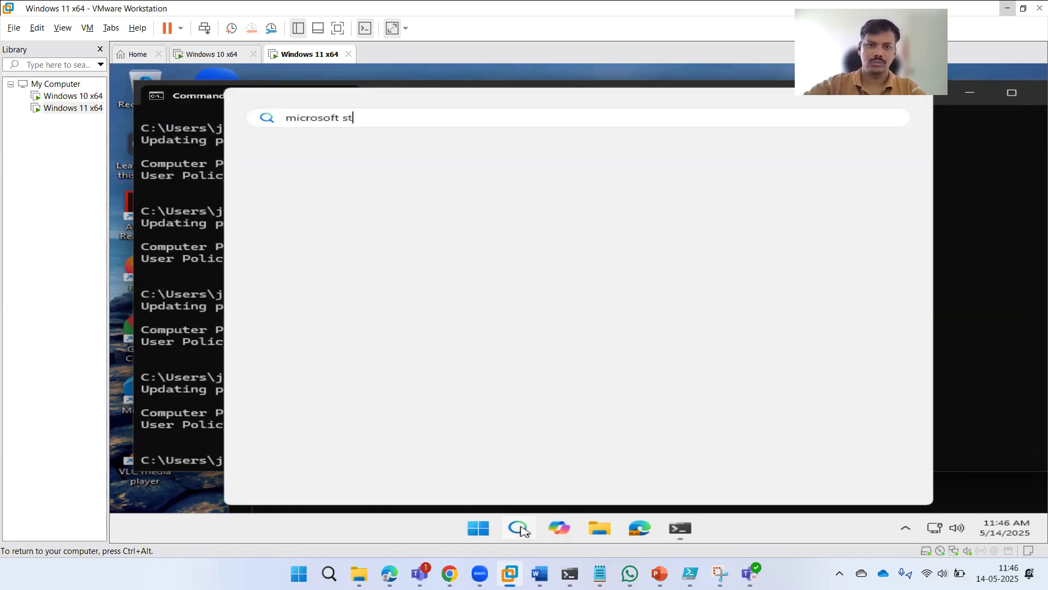
text(ore)
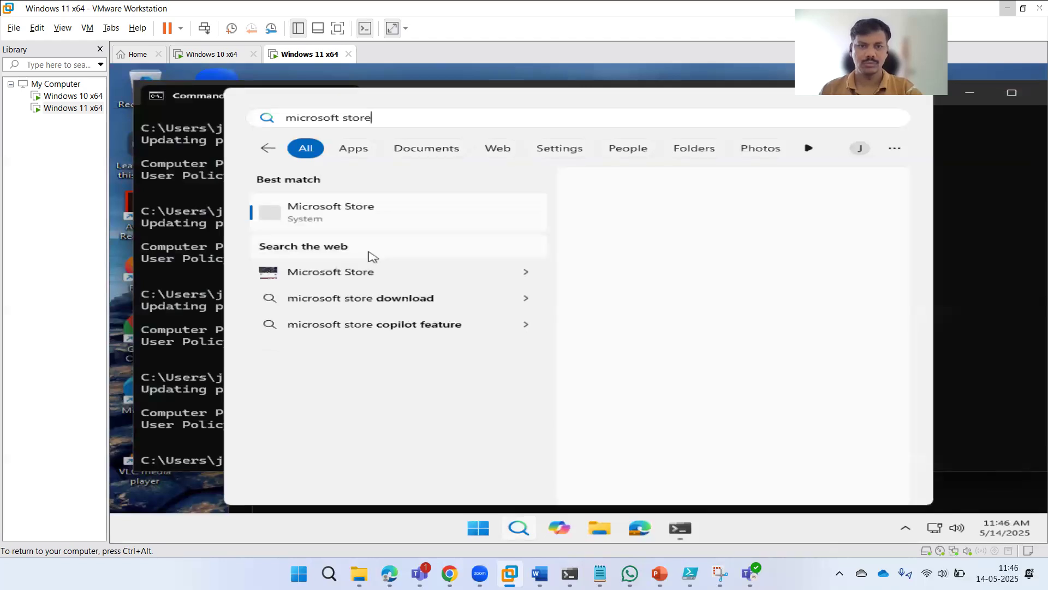
click(364, 210)
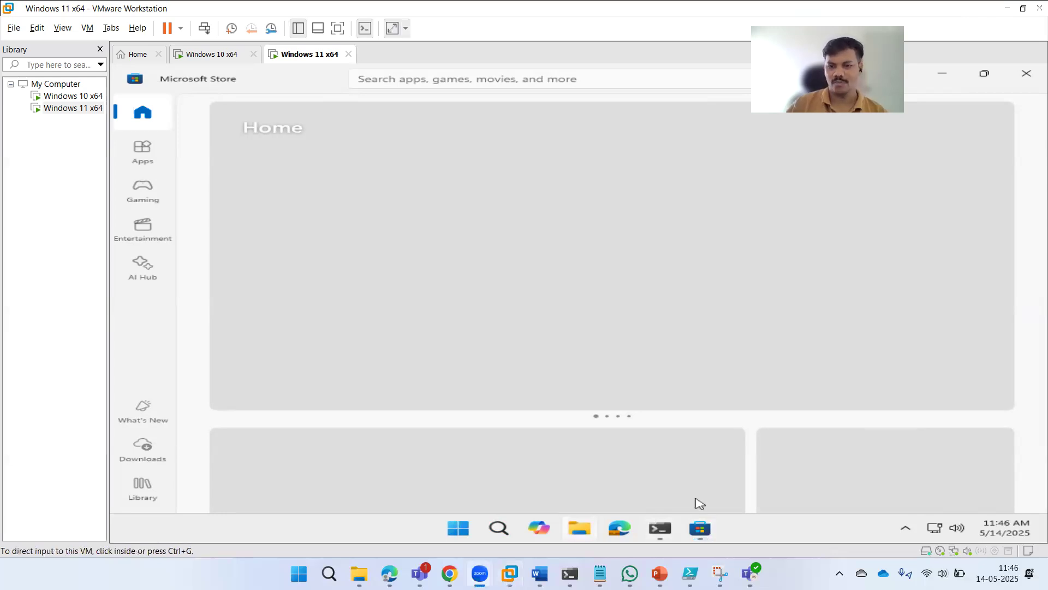
Step: Run gpupdate /force once more in the VM's Command Prompt and return to the device overview in Intune
click(659, 533)
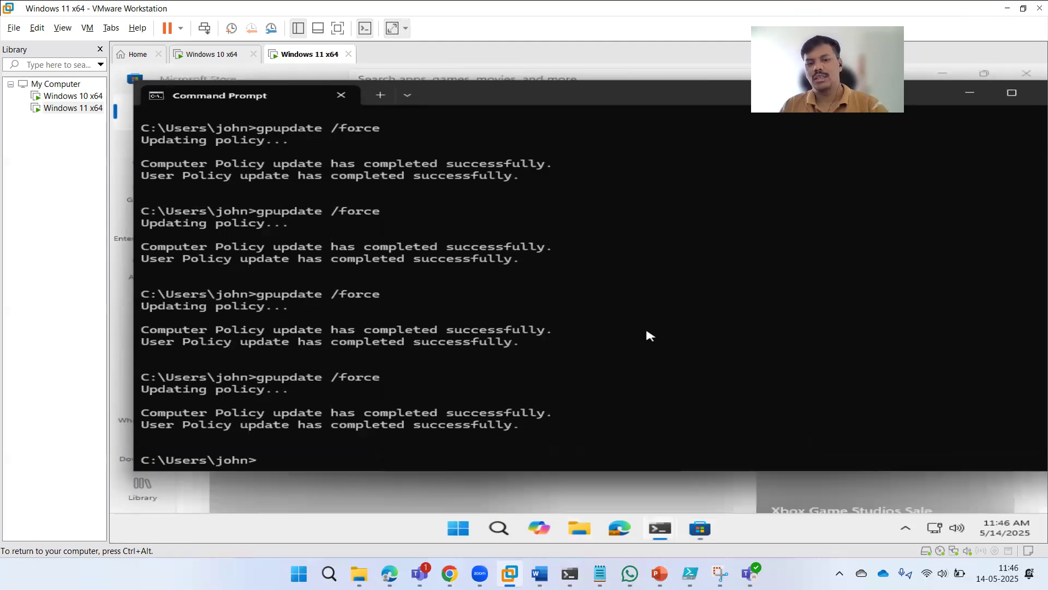
key(Up)
key(Return)
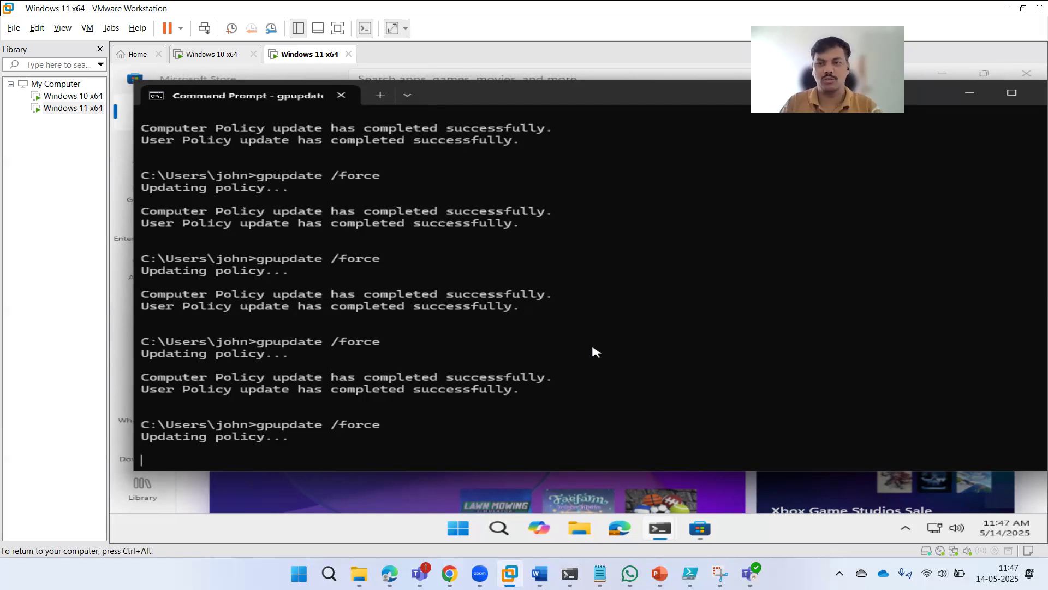
key(ctrl+alt)
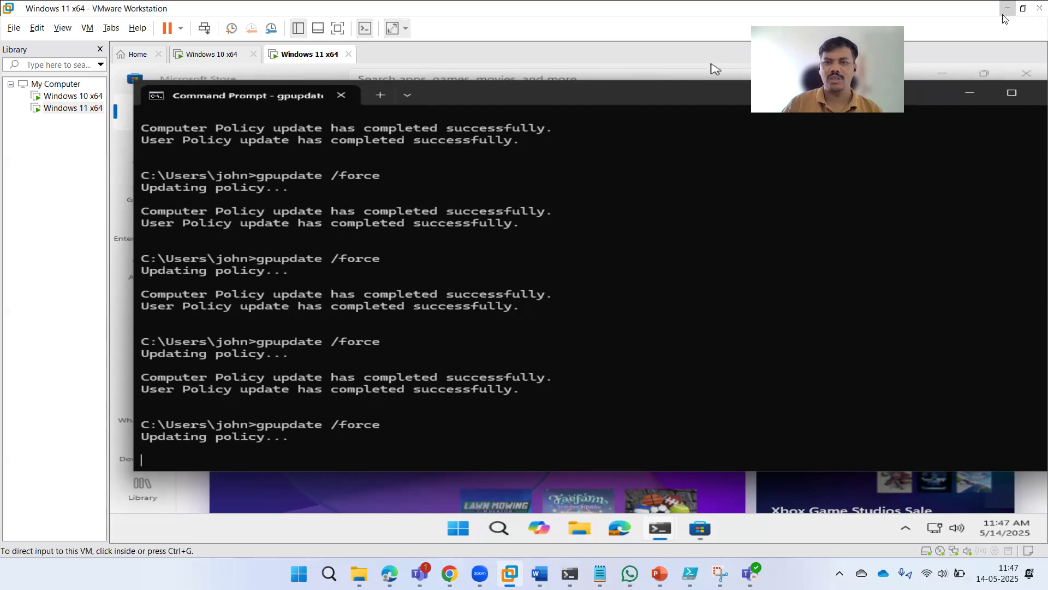
click(1004, 16)
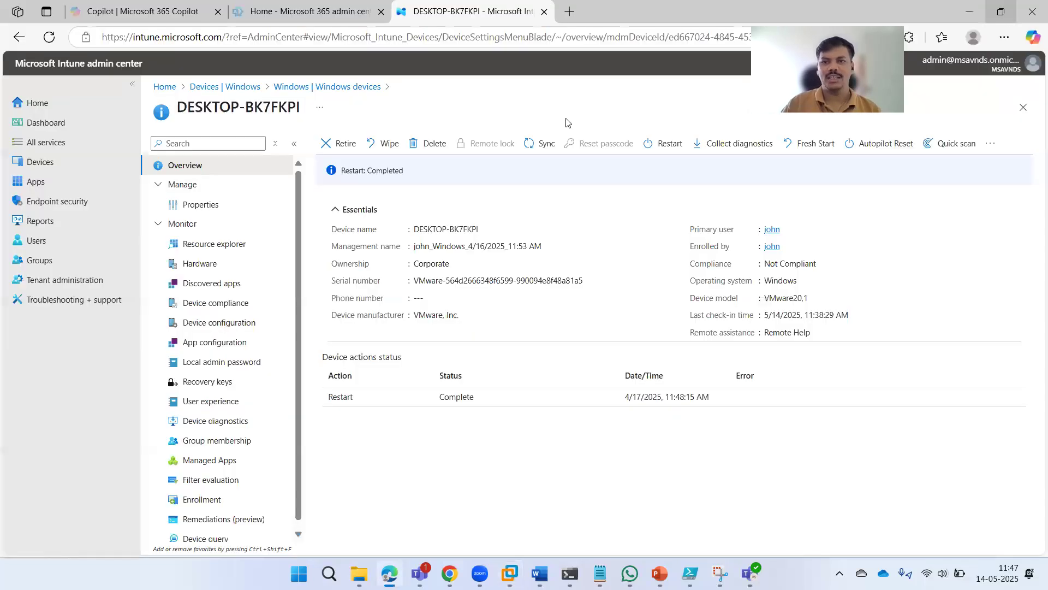